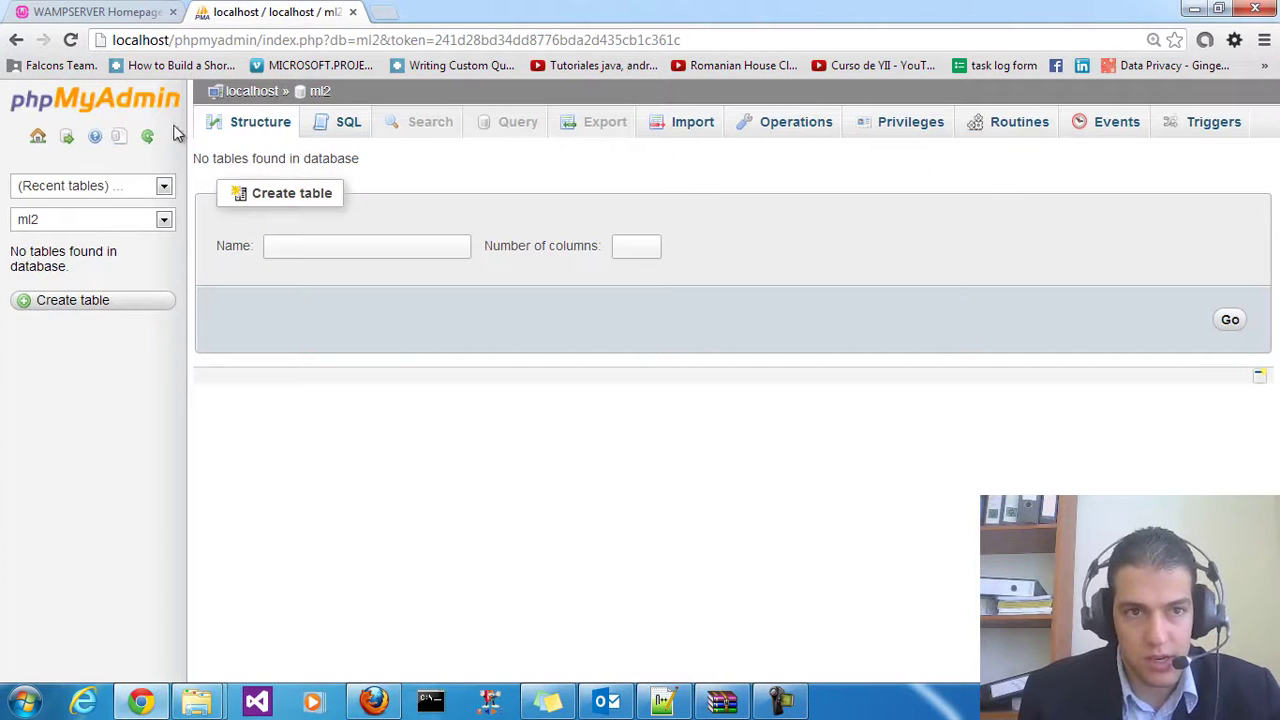
Leave the still-empty ml2 database for the WAMP homepage and bring up the empty multiling folder
{"action": "left_click", "coordinate": [75, 12]}
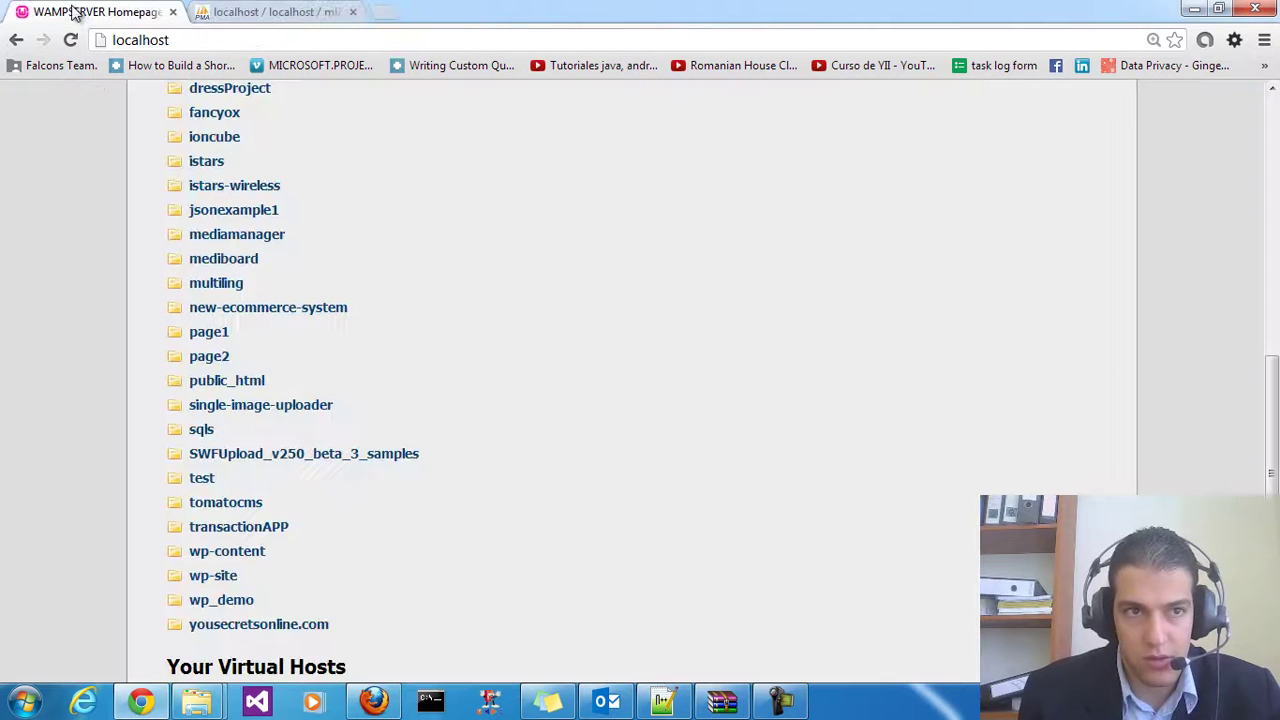
{"action": "scroll", "coordinate": [446, 408], "scroll_direction": "up", "scroll_amount": 4}
{"action": "right_click", "coordinate": [446, 412]}
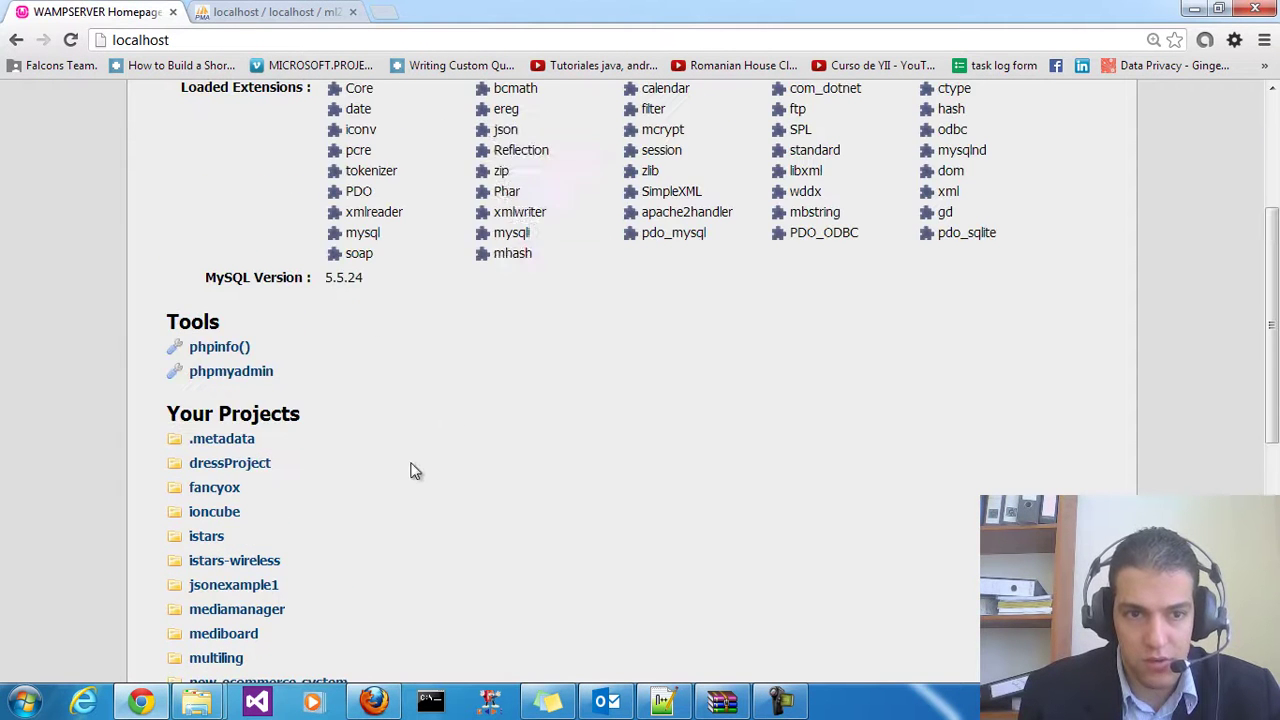
{"action": "scroll", "coordinate": [315, 570], "scroll_direction": "down", "scroll_amount": 2}
{"action": "mouse_move", "coordinate": [197, 700]}
{"action": "left_click", "coordinate": [200, 660]}
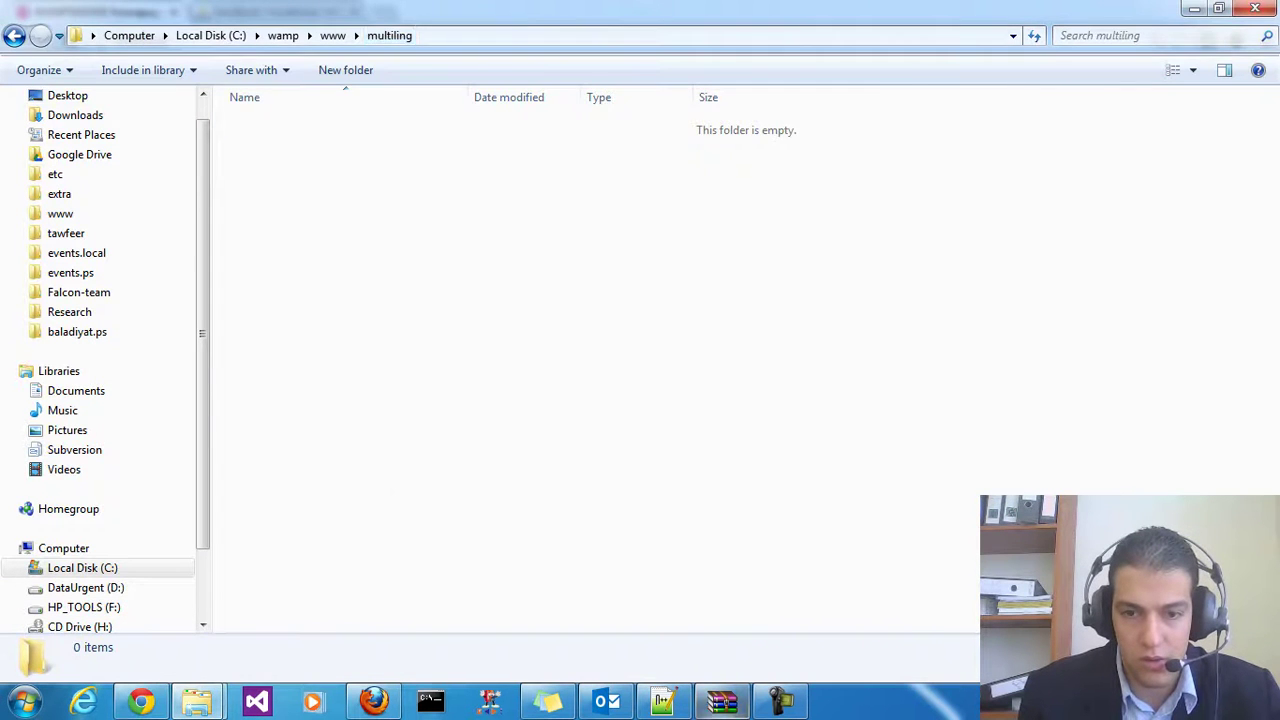
Extract wordpress-3.5.2.zip into C:\wamp\www\multiling and open localhost/multiling in Chrome
{"action": "left_click", "coordinate": [722, 700]}
{"action": "left_click_drag", "start_coordinate": [967, 496], "coordinate": [967, 496]}
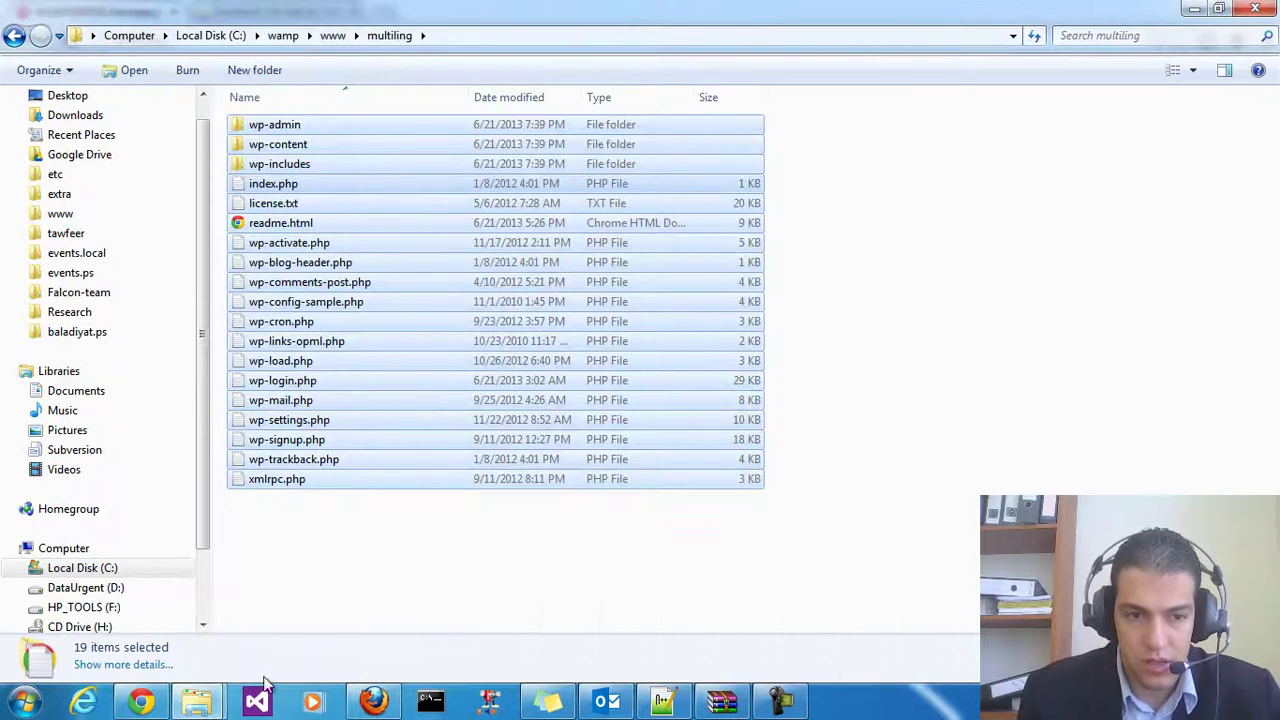
{"action": "left_click", "coordinate": [141, 700]}
{"action": "right_click", "coordinate": [432, 262]}
{"action": "left_click", "coordinate": [357, 340]}
{"action": "scroll", "coordinate": [268, 530], "scroll_direction": "down", "scroll_amount": 1}
{"action": "left_click", "coordinate": [222, 372]}
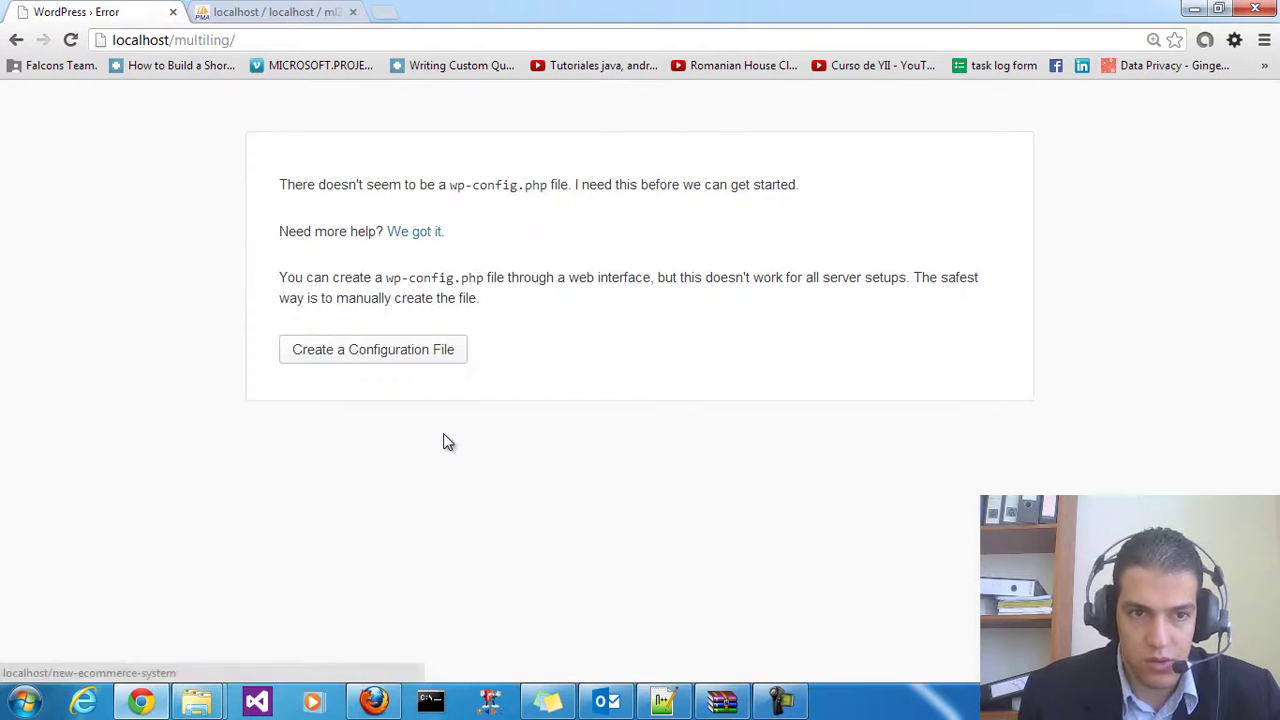
Create wp-config.php using database ml2, user root and an empty password
{"action": "left_click", "coordinate": [382, 358]}
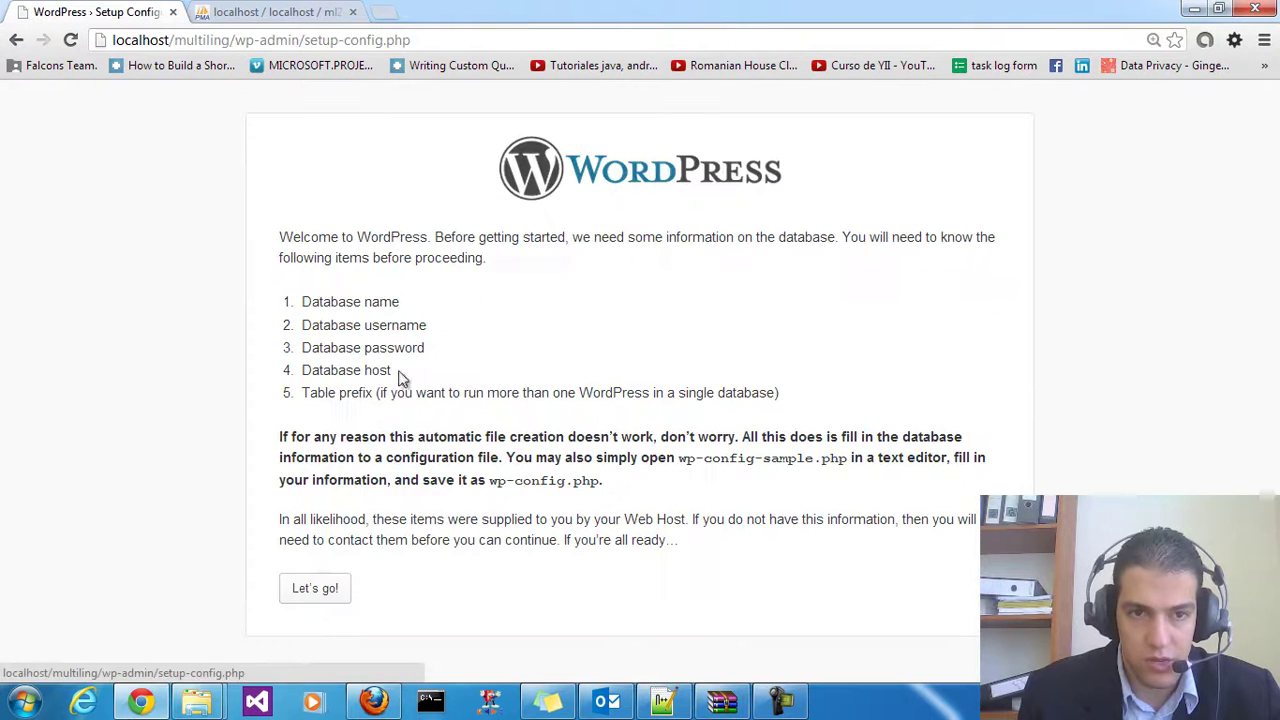
{"action": "left_click", "coordinate": [316, 587]}
{"action": "double_click", "coordinate": [543, 290]}
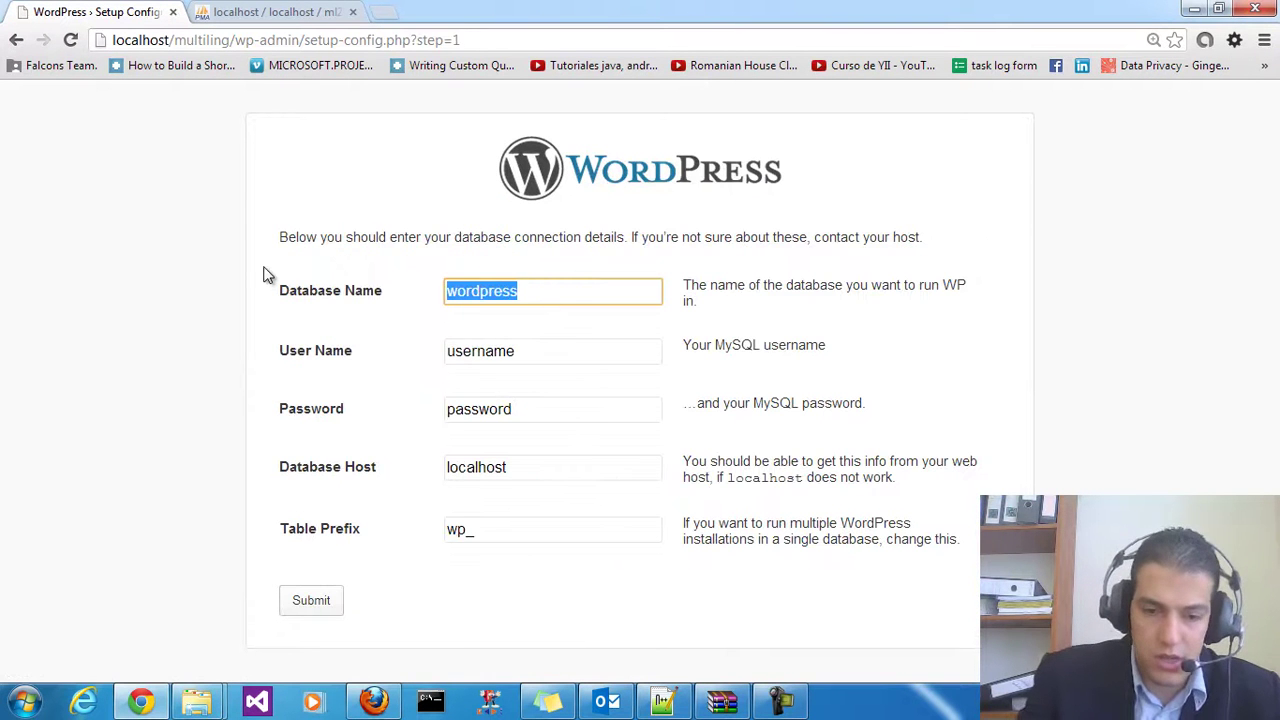
{"action": "type", "text": "ml2"}
{"action": "left_click", "coordinate": [255, 10]}
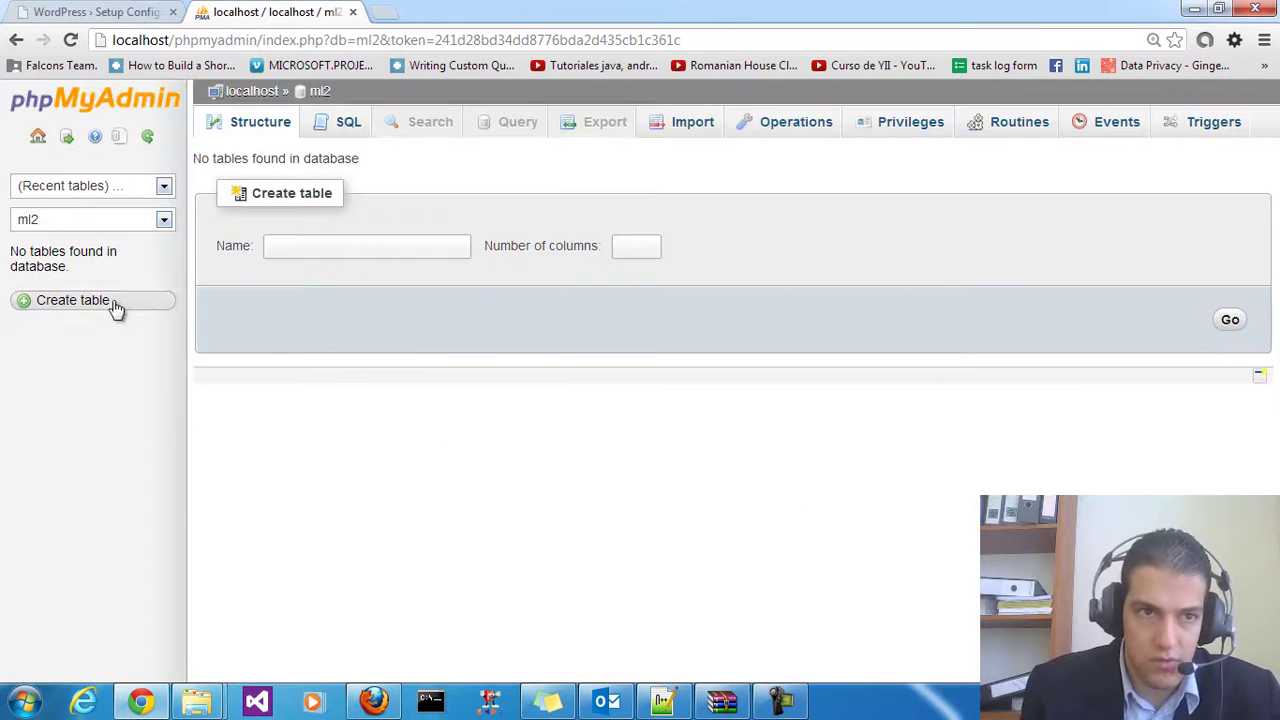
{"action": "left_click", "coordinate": [70, 8]}
{"action": "key", "text": "Tab"}
{"action": "type", "text": "r"}
{"action": "left_click", "coordinate": [491, 400]}
{"action": "key", "text": "BackSpace"}
{"action": "left_click", "coordinate": [326, 614]}
Install WordPress with site title ML TEST, username admin, a password and the admin e-mail
{"action": "left_click", "coordinate": [340, 312]}
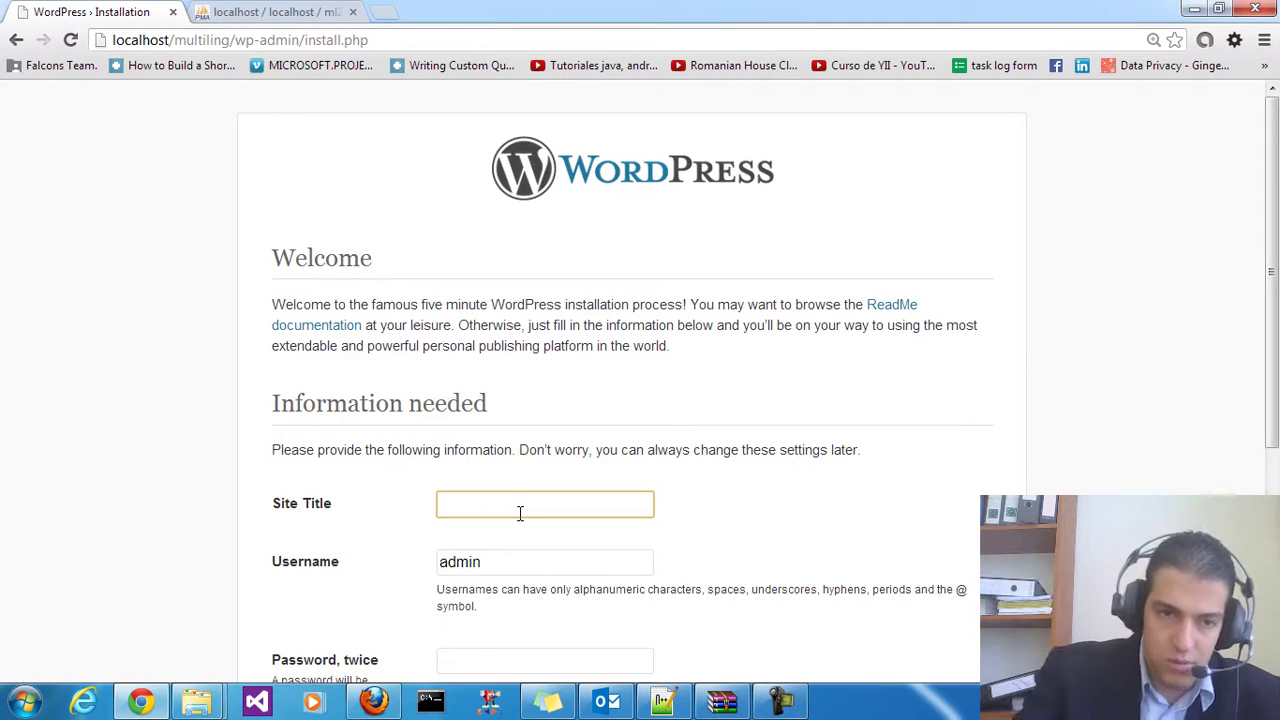
{"action": "type", "text": "ML TEST"}
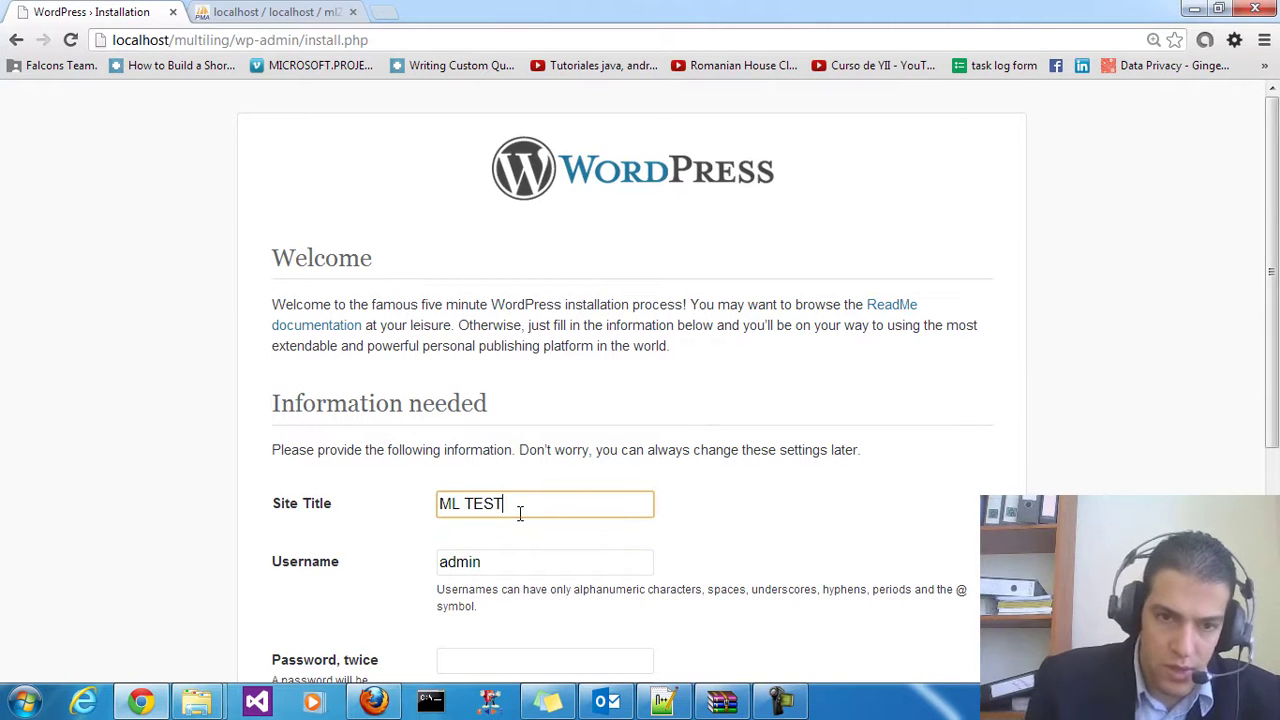
{"action": "scroll", "coordinate": [520, 513], "scroll_direction": "down", "scroll_amount": 2}
{"action": "key", "text": "Tab"}
{"action": "key", "text": "Tab"}
{"action": "type", "text": "admin"}
{"action": "key", "text": "Tab"}
{"action": "type", "text": "admin"}
{"action": "scroll", "coordinate": [498, 517], "scroll_direction": "down", "scroll_amount": 2}
{"action": "left_click", "coordinate": [466, 453]}
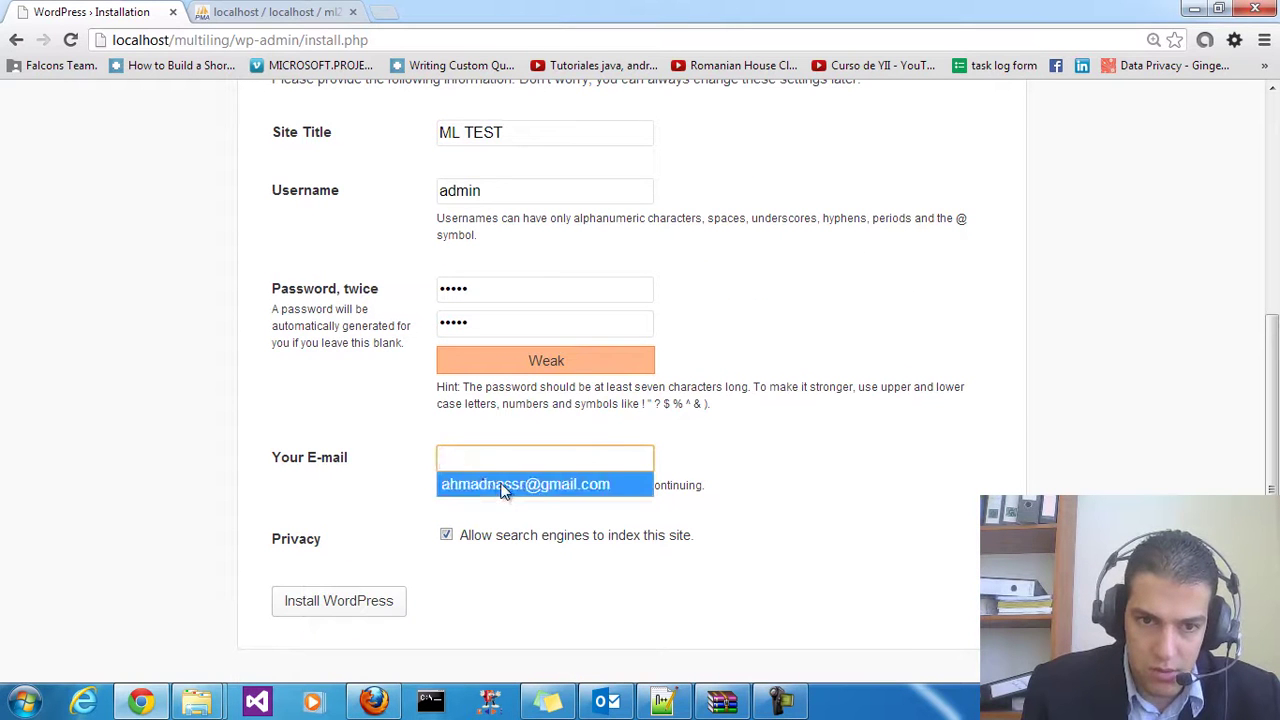
{"action": "left_click", "coordinate": [503, 486]}
{"action": "left_click", "coordinate": [366, 602]}
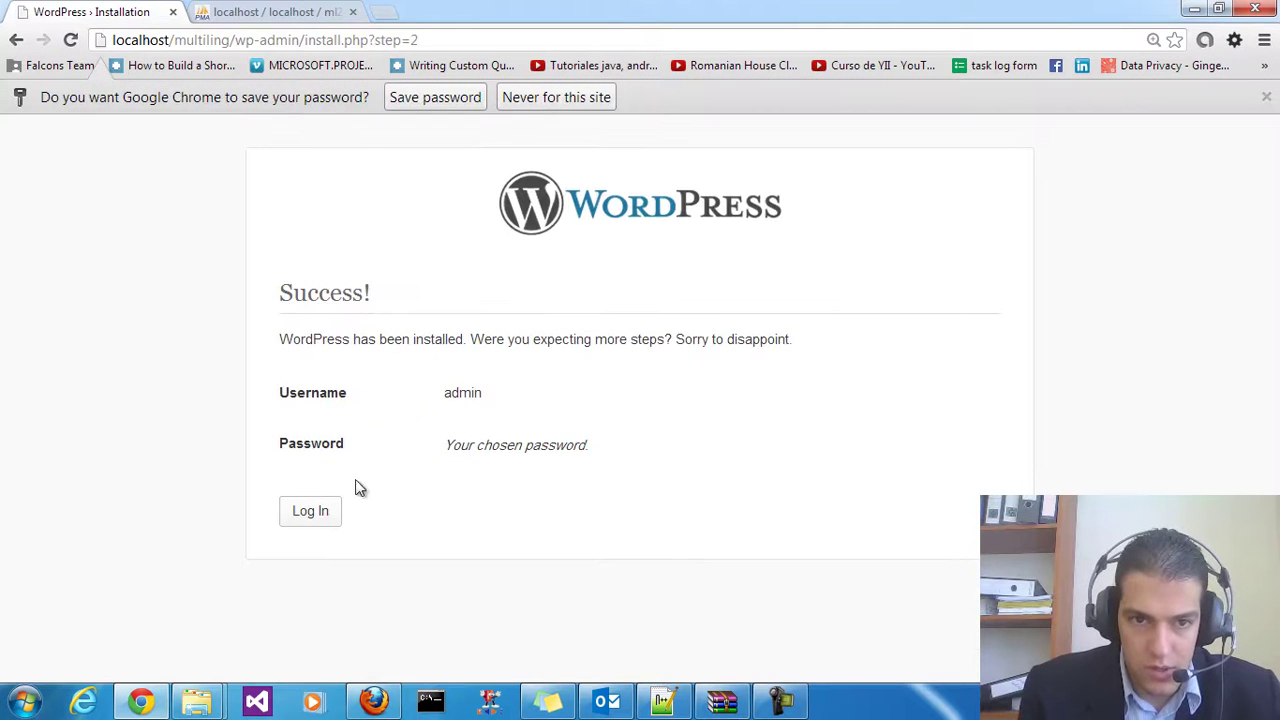
Log in to the new site's dashboard as admin with the account password
{"action": "left_click", "coordinate": [310, 511]}
{"action": "type", "text": "admin"}
{"action": "key", "text": "Tab"}
{"action": "type", "text": "admin"}
{"action": "left_click", "coordinate": [743, 481]}
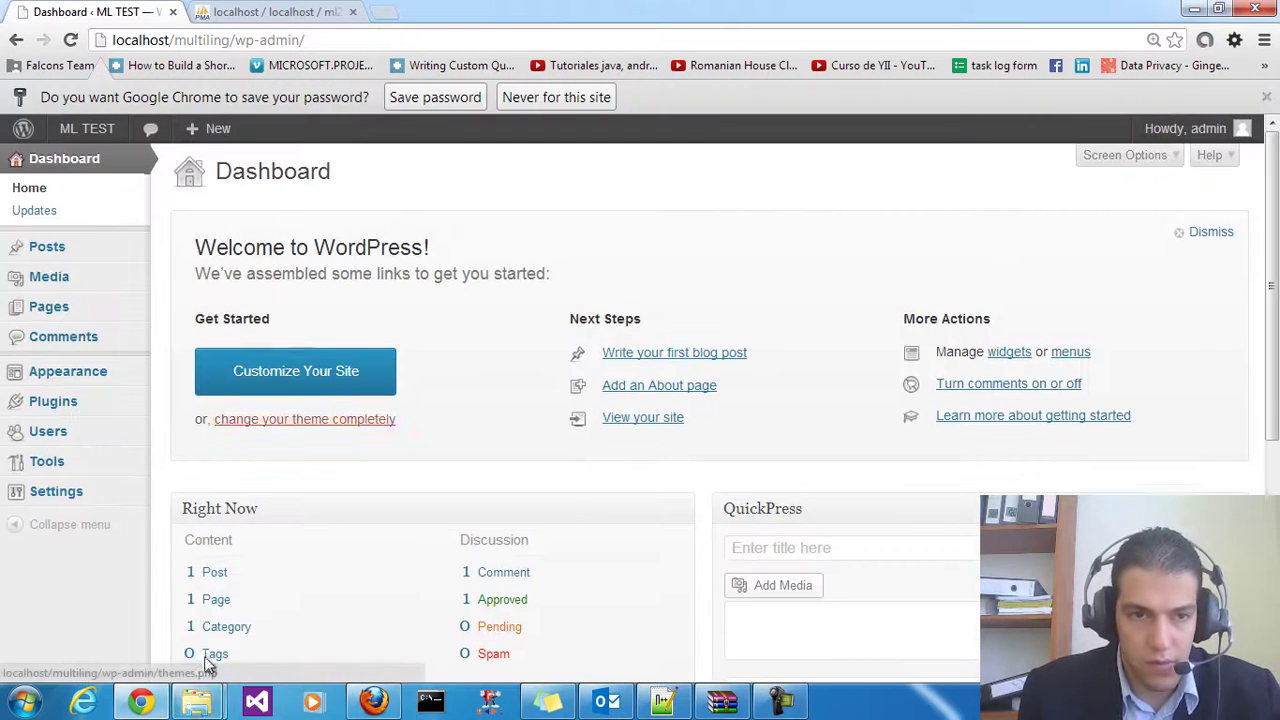
Inspect the Arabic translation files in the WPML download folder's languages folder
{"action": "mouse_move", "coordinate": [203, 707]}
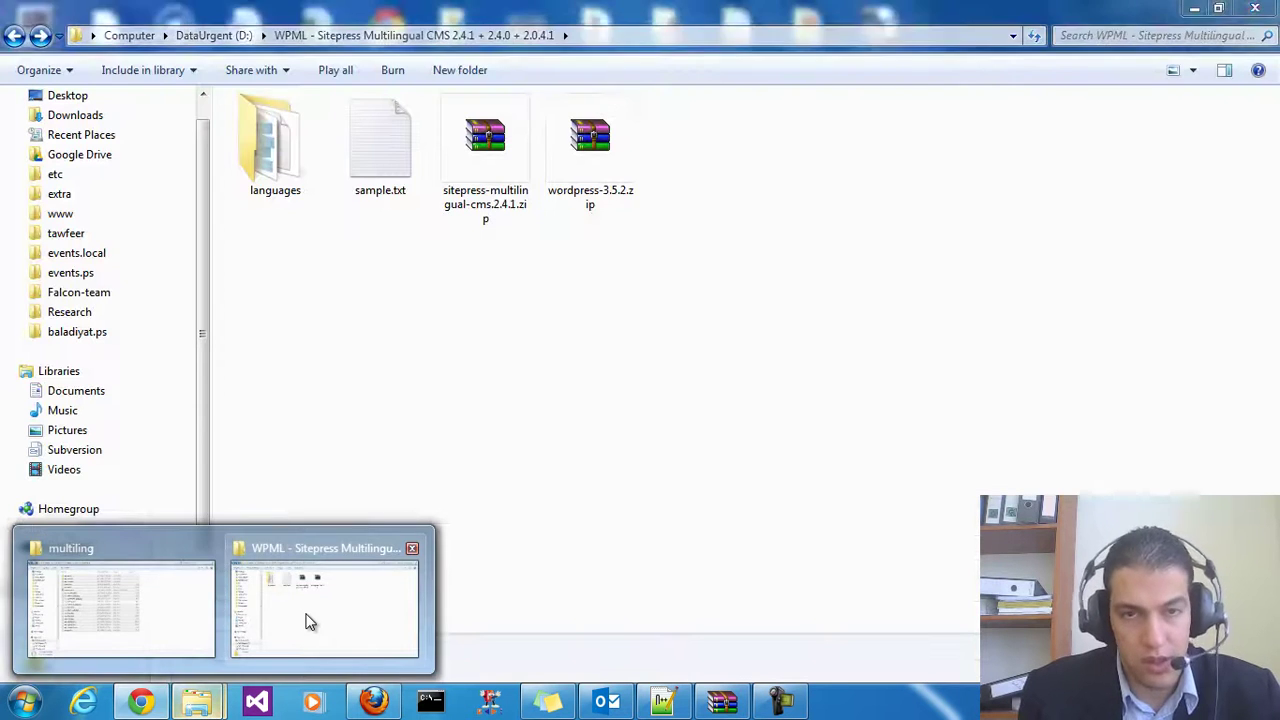
{"action": "left_click", "coordinate": [306, 617]}
{"action": "left_click", "coordinate": [290, 168]}
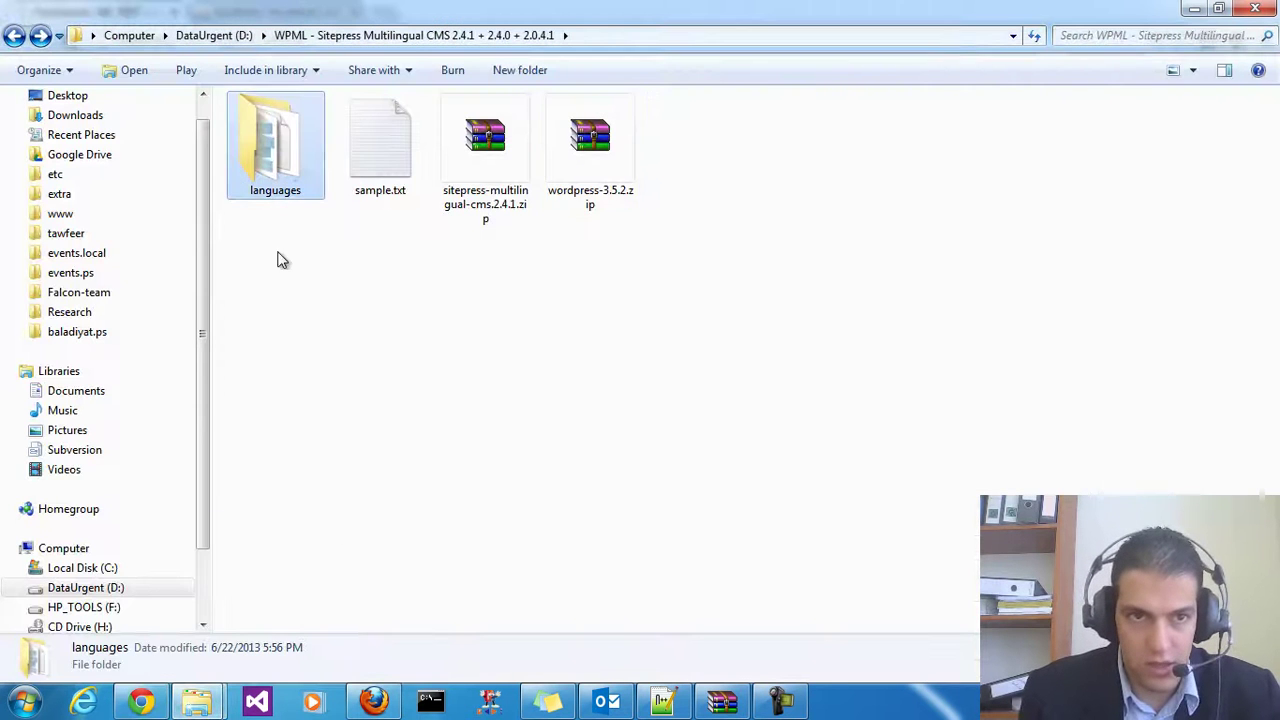
{"action": "double_click", "coordinate": [263, 165]}
{"action": "left_click_drag", "start_coordinate": [334, 477], "coordinate": [237, 114]}
{"action": "left_click", "coordinate": [366, 423]}
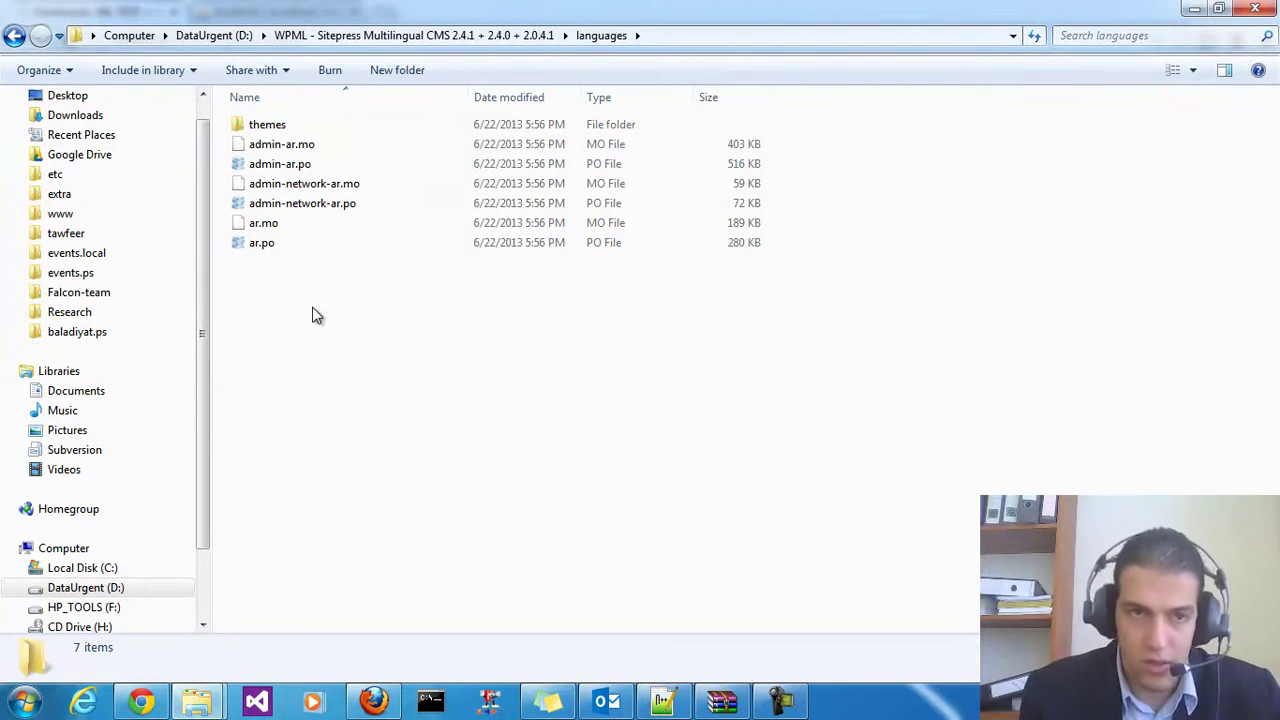
{"action": "mouse_move", "coordinate": [286, 270]}
{"action": "left_mouse_down"}
{"action": "mouse_move", "coordinate": [280, 212]}
{"action": "mouse_move", "coordinate": [266, 272]}
{"action": "left_mouse_up"}
{"action": "left_click", "coordinate": [266, 277]}
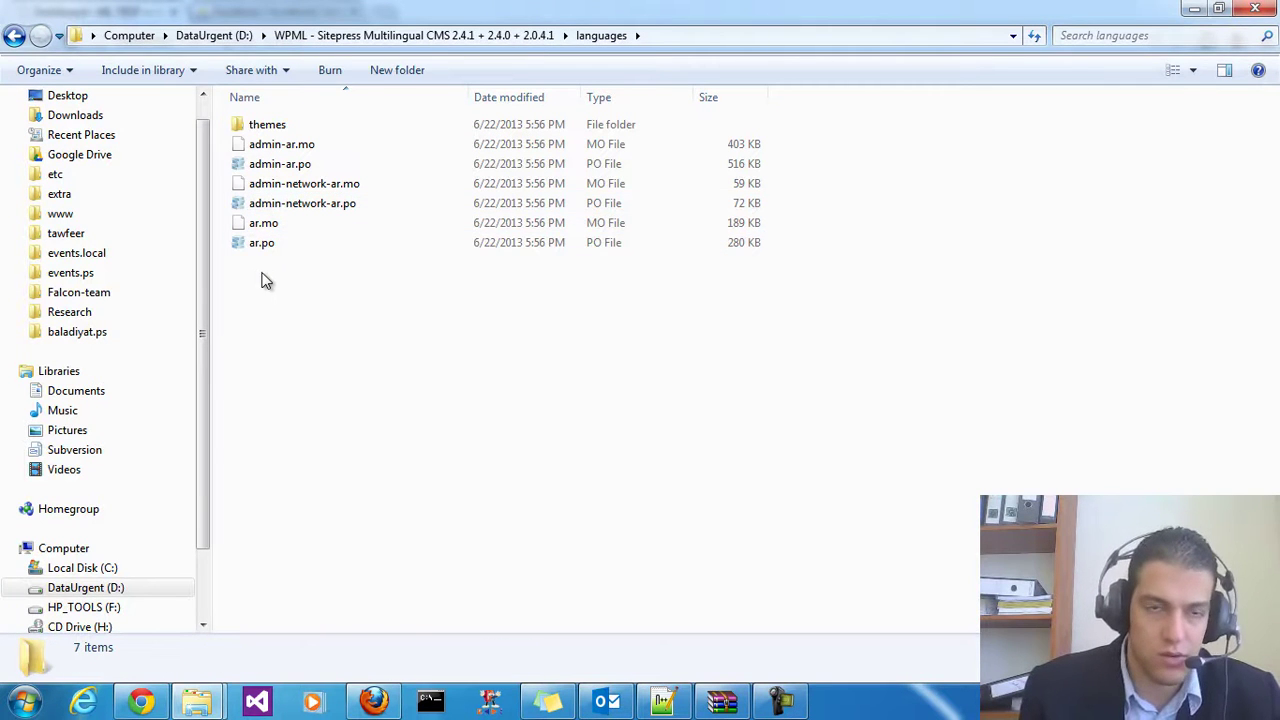
{"action": "left_click", "coordinate": [473, 37]}
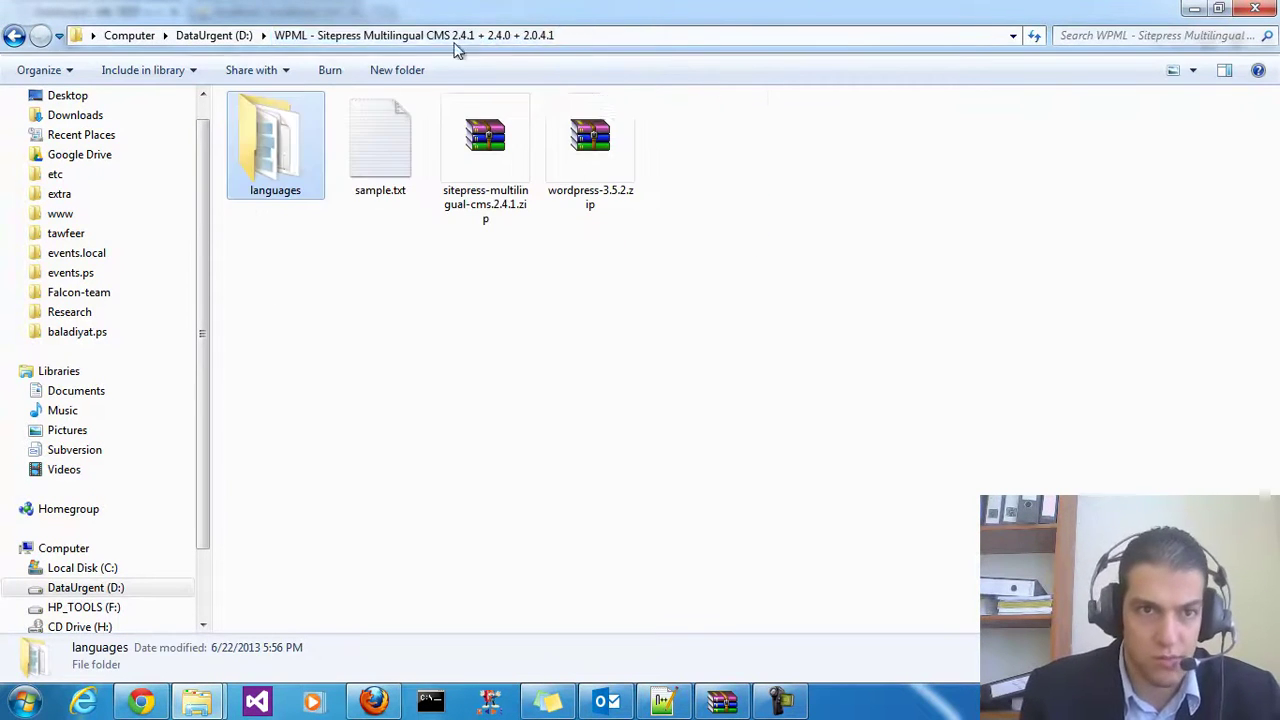
Copy the languages folder and paste it into multiling's wp-content folder
{"action": "right_click", "coordinate": [286, 160]}
{"action": "left_click", "coordinate": [346, 574]}
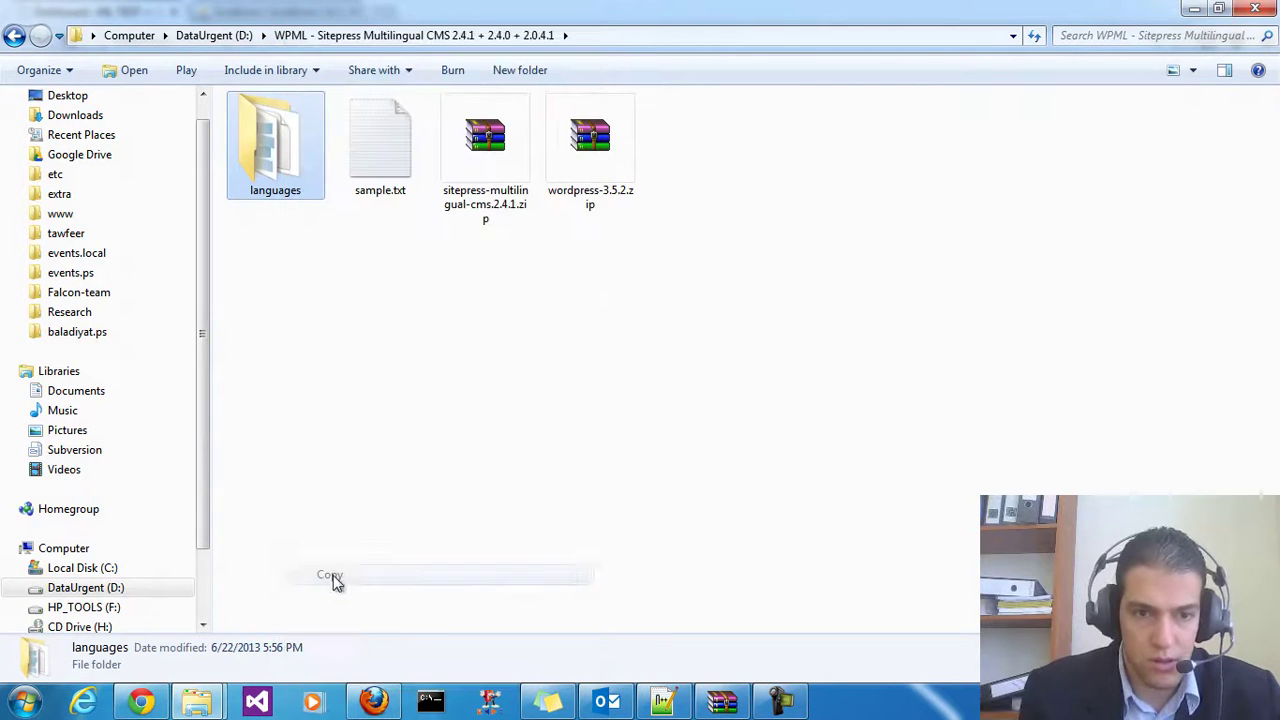
{"action": "mouse_move", "coordinate": [197, 701]}
{"action": "left_click", "coordinate": [163, 628]}
{"action": "key", "text": "ctrl+a"}
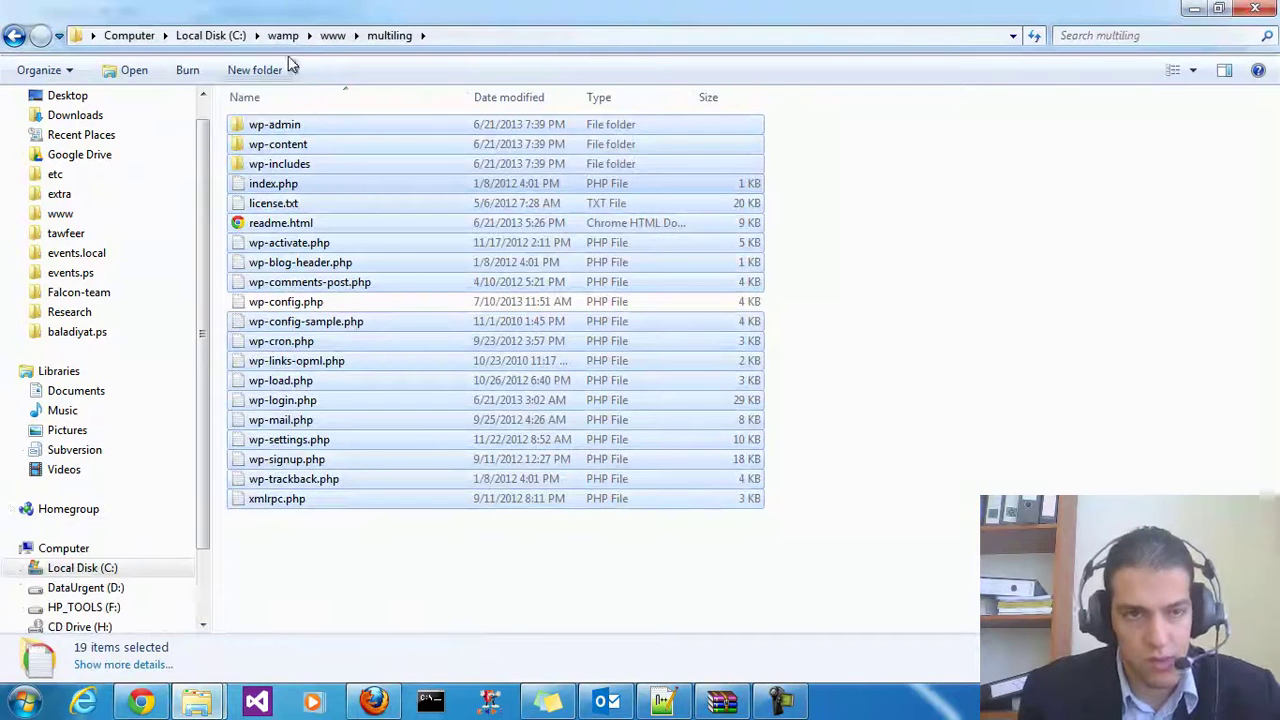
{"action": "double_click", "coordinate": [285, 144]}
{"action": "right_click", "coordinate": [329, 304]}
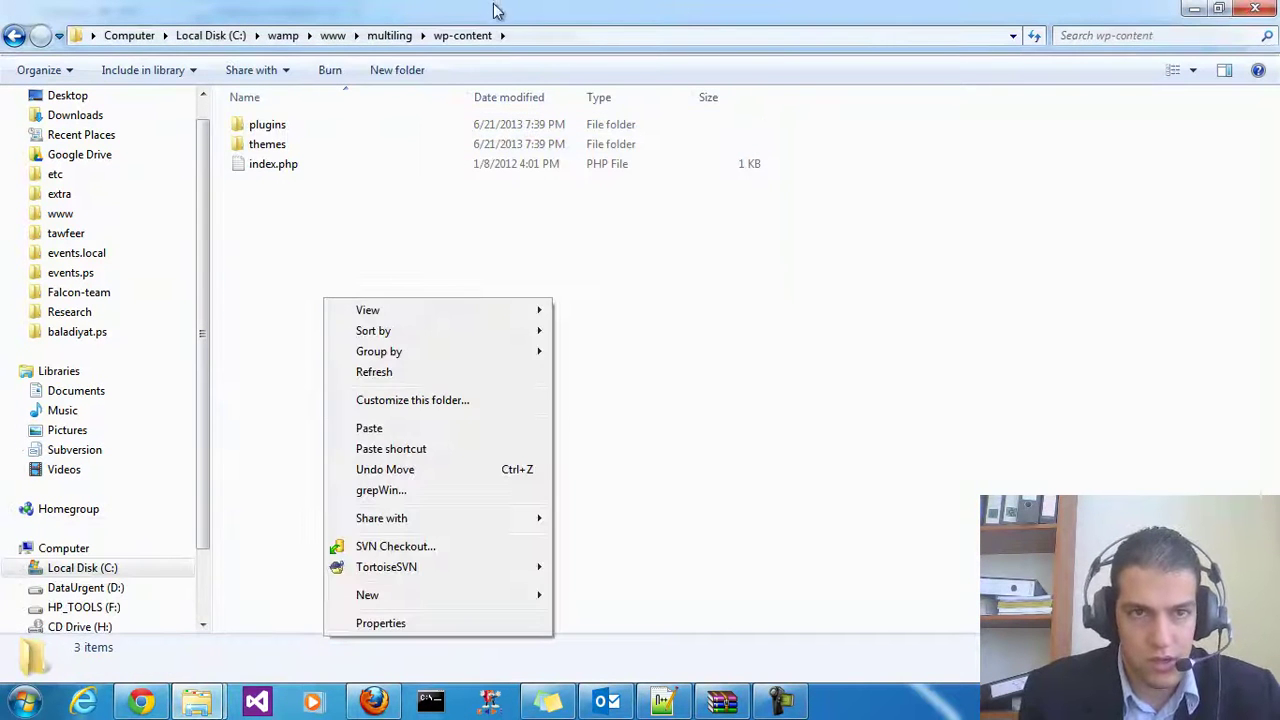
{"action": "left_click", "coordinate": [405, 428]}
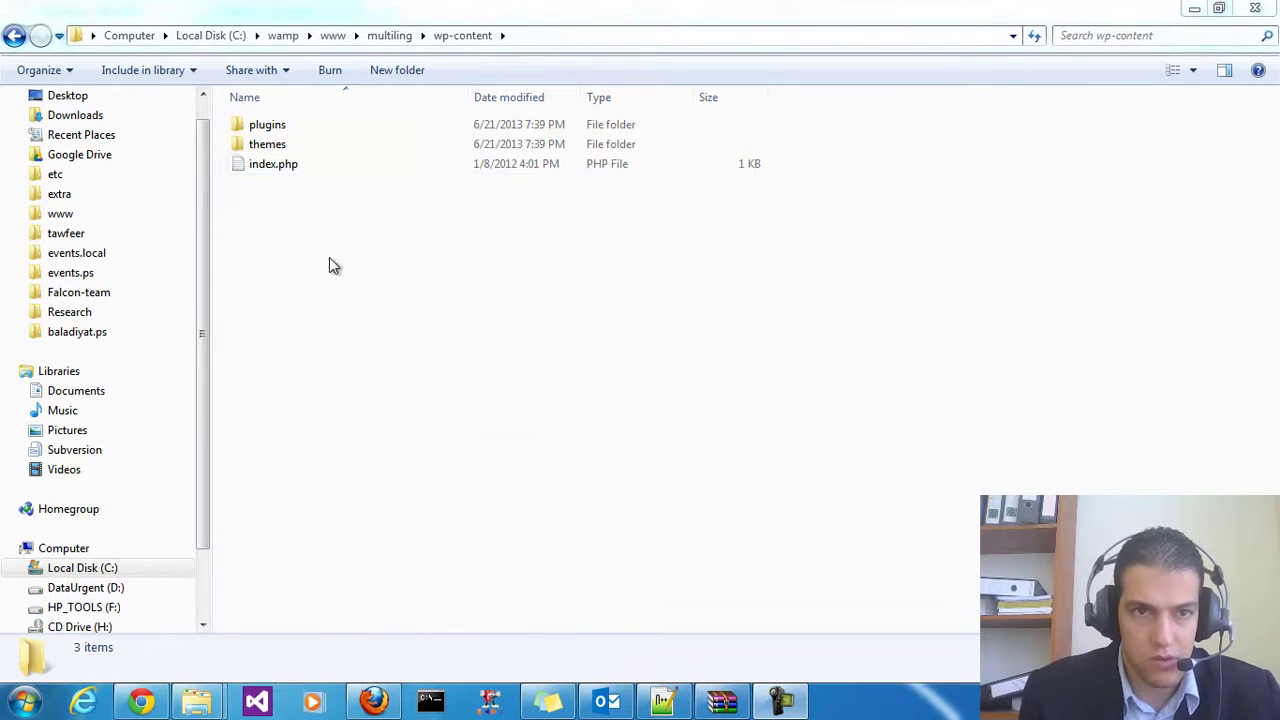
{"action": "left_click", "coordinate": [289, 130]}
{"action": "left_click", "coordinate": [348, 306]}
{"action": "left_click", "coordinate": [392, 35]}
Open multiling's wp-content\plugins folder, then select sitepress-multilingual-cms.2.4.1.zip in the WPML folder
{"action": "left_click", "coordinate": [196, 703]}
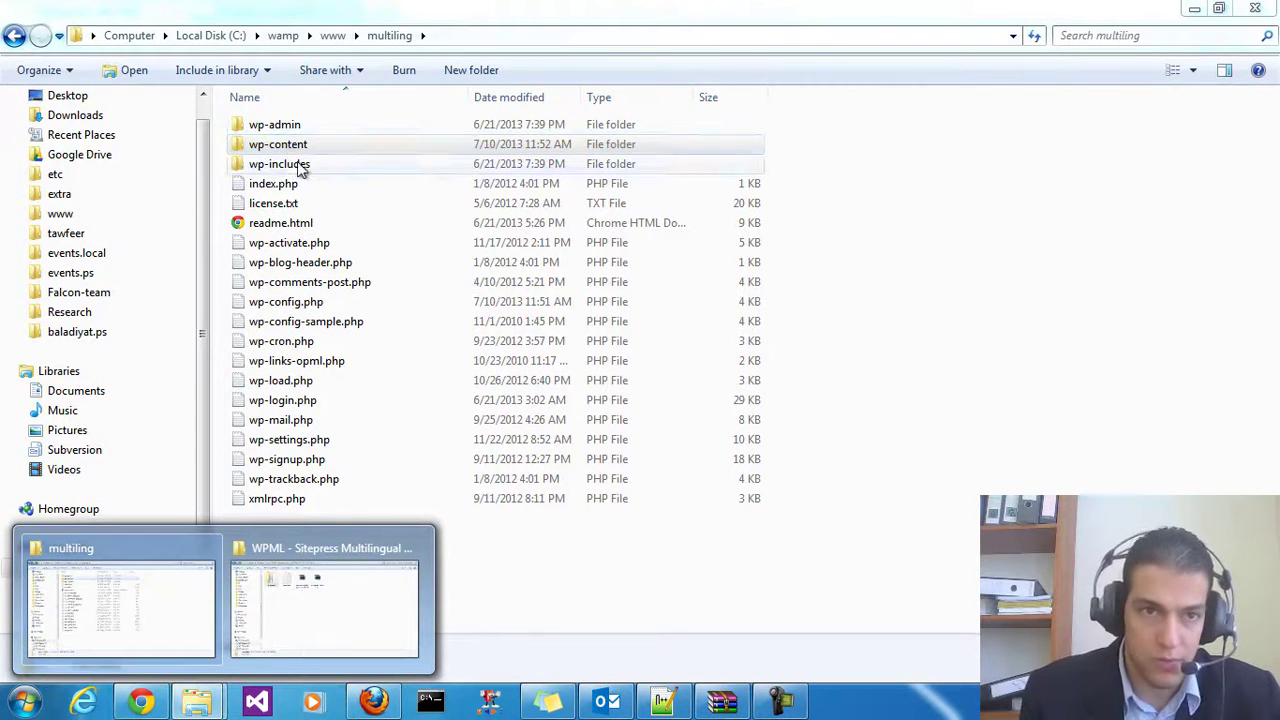
{"action": "double_click", "coordinate": [286, 142]}
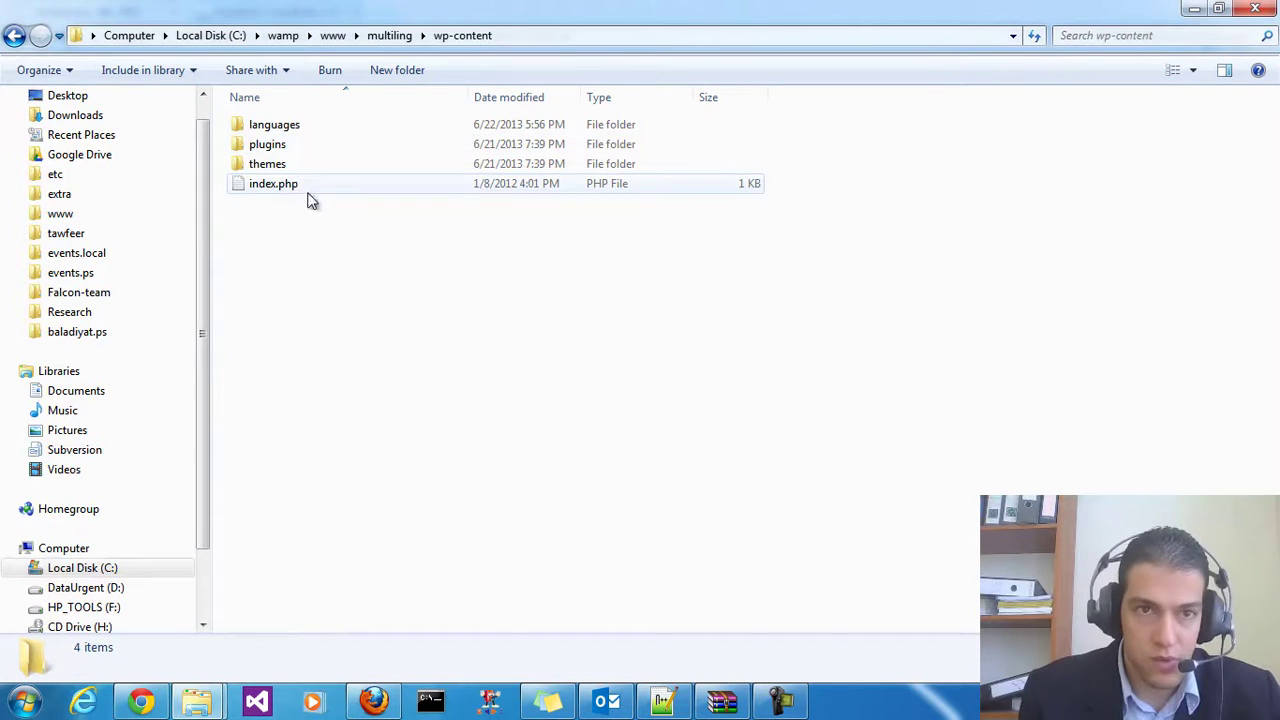
{"action": "double_click", "coordinate": [267, 145]}
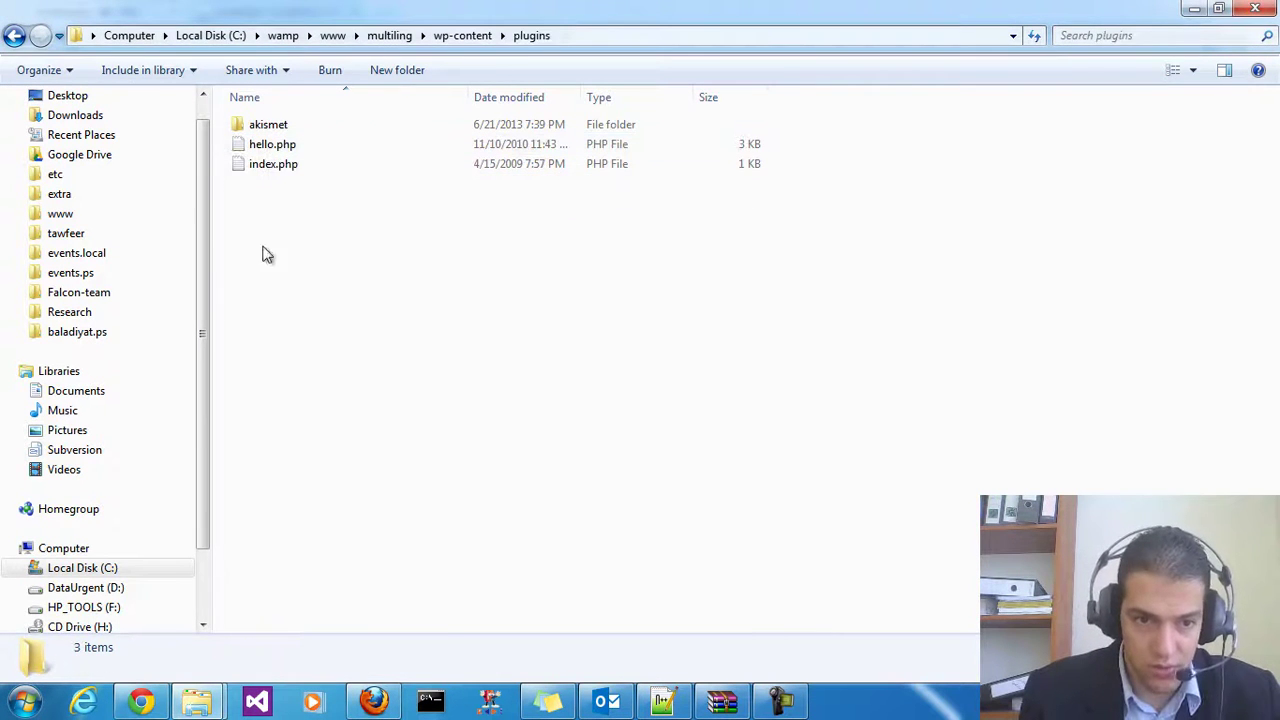
{"action": "left_click", "coordinate": [196, 703]}
{"action": "left_click", "coordinate": [329, 569]}
{"action": "left_click", "coordinate": [457, 180]}
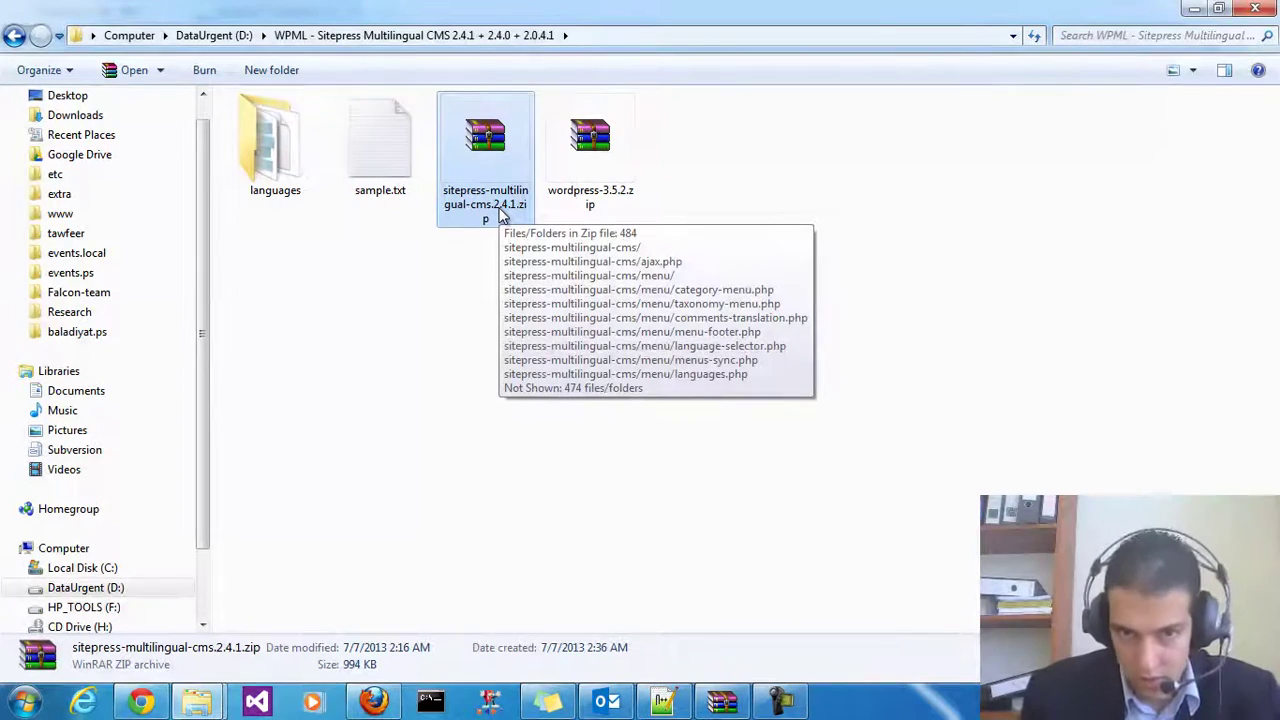
Open sitepress-multilingual-cms.2.4.1.zip in WinRAR and drag its sitepress-multilingual-cms folder into wp-content\plugins
{"action": "double_click", "coordinate": [490, 178]}
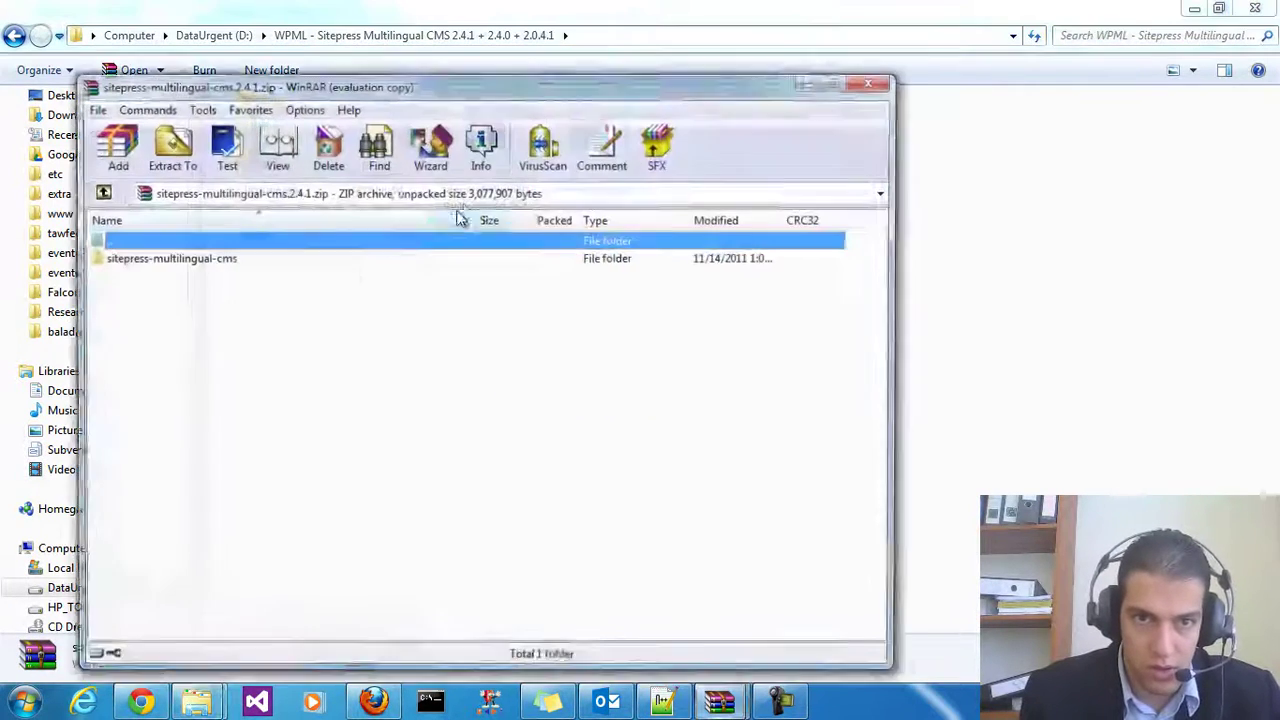
{"action": "left_click_drag", "start_coordinate": [286, 86], "coordinate": [398, 69]}
{"action": "double_click", "coordinate": [340, 242]}
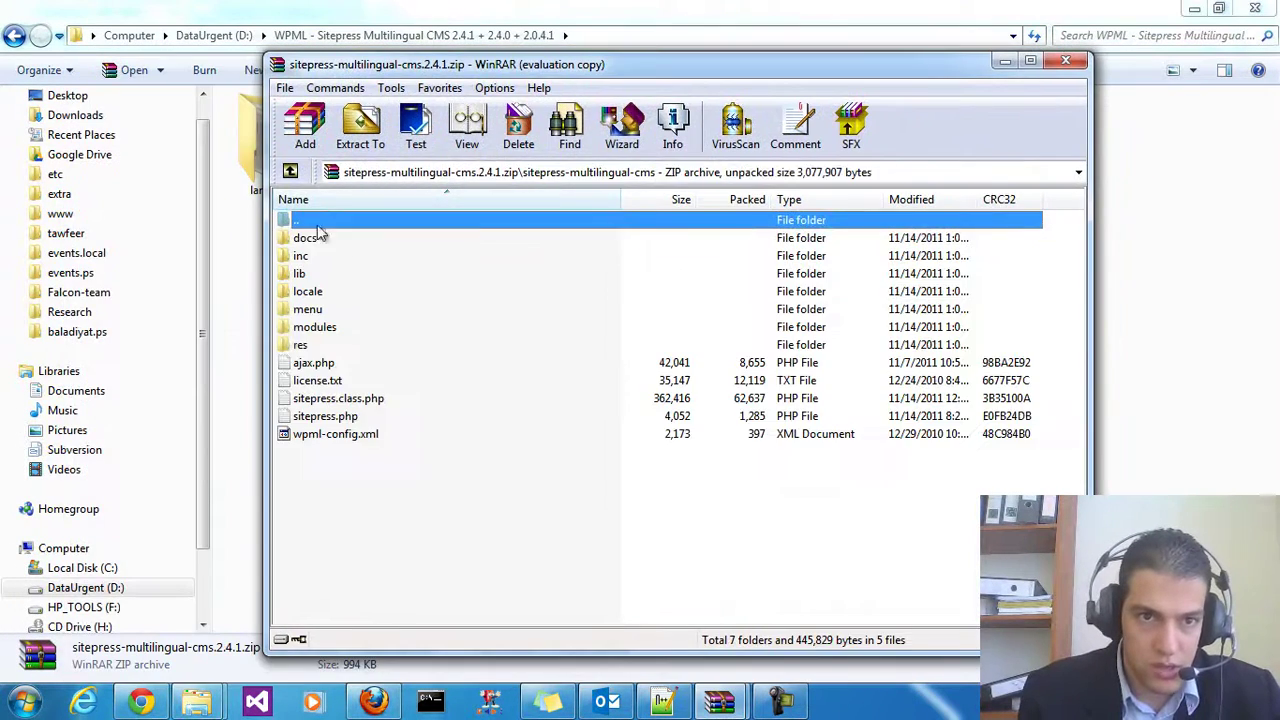
{"action": "left_click", "coordinate": [289, 172]}
{"action": "mouse_move", "coordinate": [197, 702]}
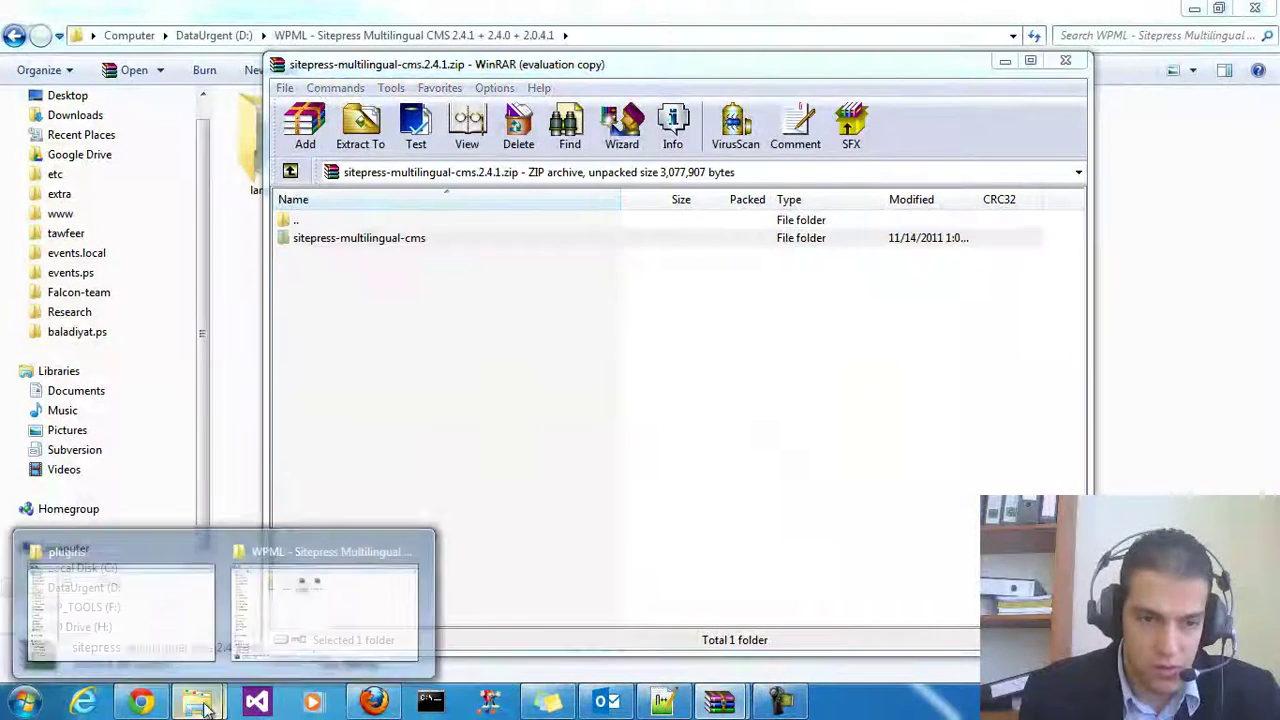
{"action": "left_click", "coordinate": [165, 606]}
{"action": "mouse_move", "coordinate": [729, 705]}
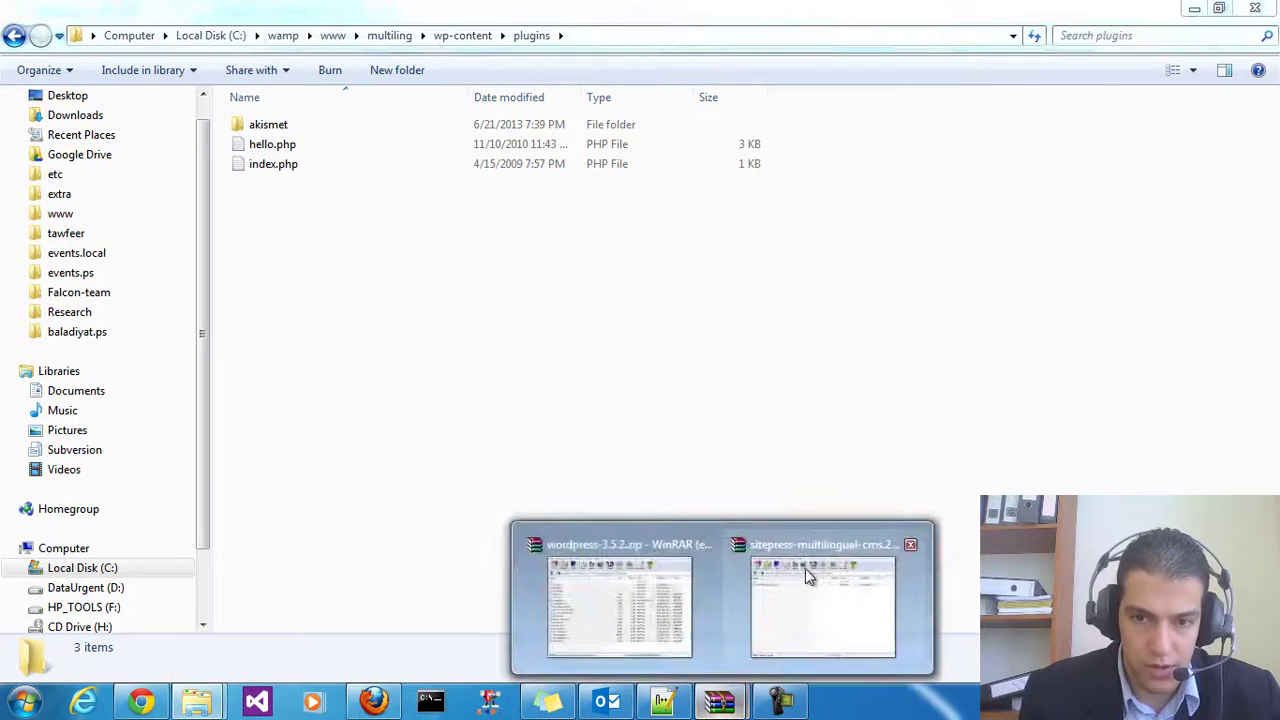
{"action": "left_click", "coordinate": [857, 612]}
{"action": "left_click_drag", "start_coordinate": [358, 70], "coordinate": [691, 77]}
{"action": "left_click_drag", "start_coordinate": [690, 245], "coordinate": [363, 272]}
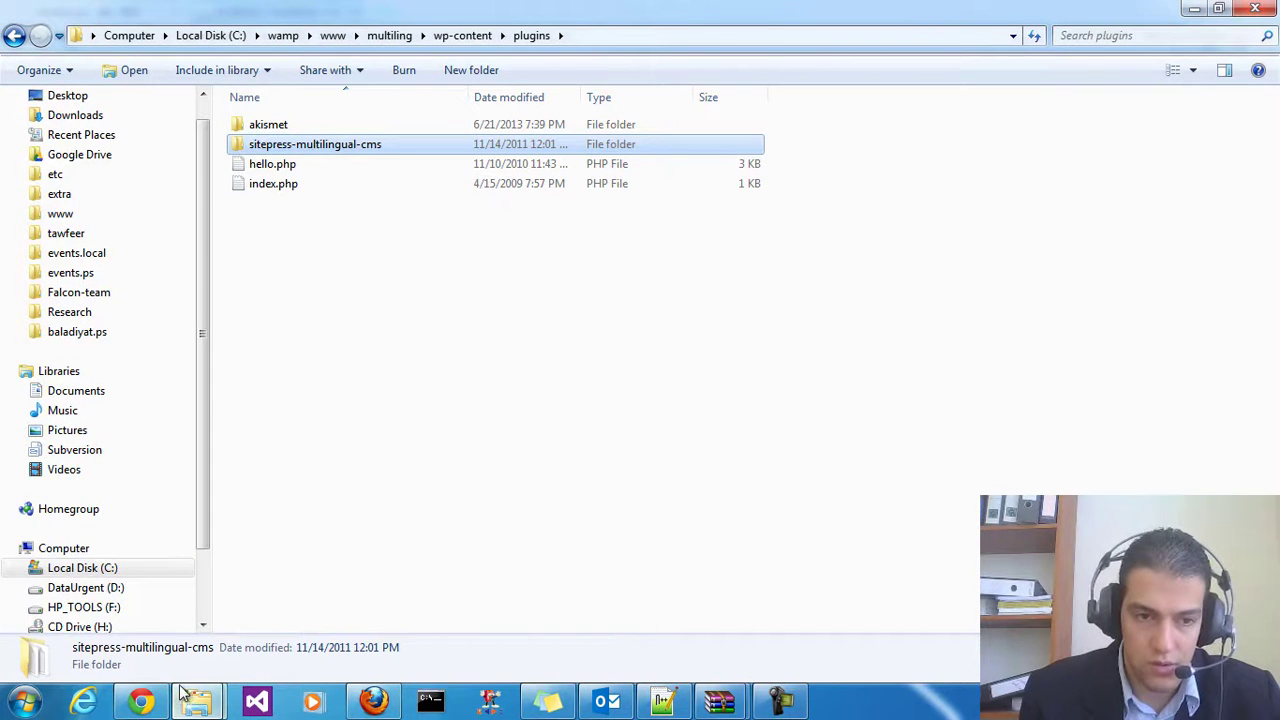
Check the contents of the extracted sitepress-multilingual-cms folder in plugins
{"action": "double_click", "coordinate": [318, 146]}
{"action": "left_click", "coordinate": [12, 37]}
{"action": "left_click", "coordinate": [289, 334]}
Open Appearance > Themes in the dashboard, showing Twenty Twelve as the current theme
{"action": "left_click", "coordinate": [141, 702]}
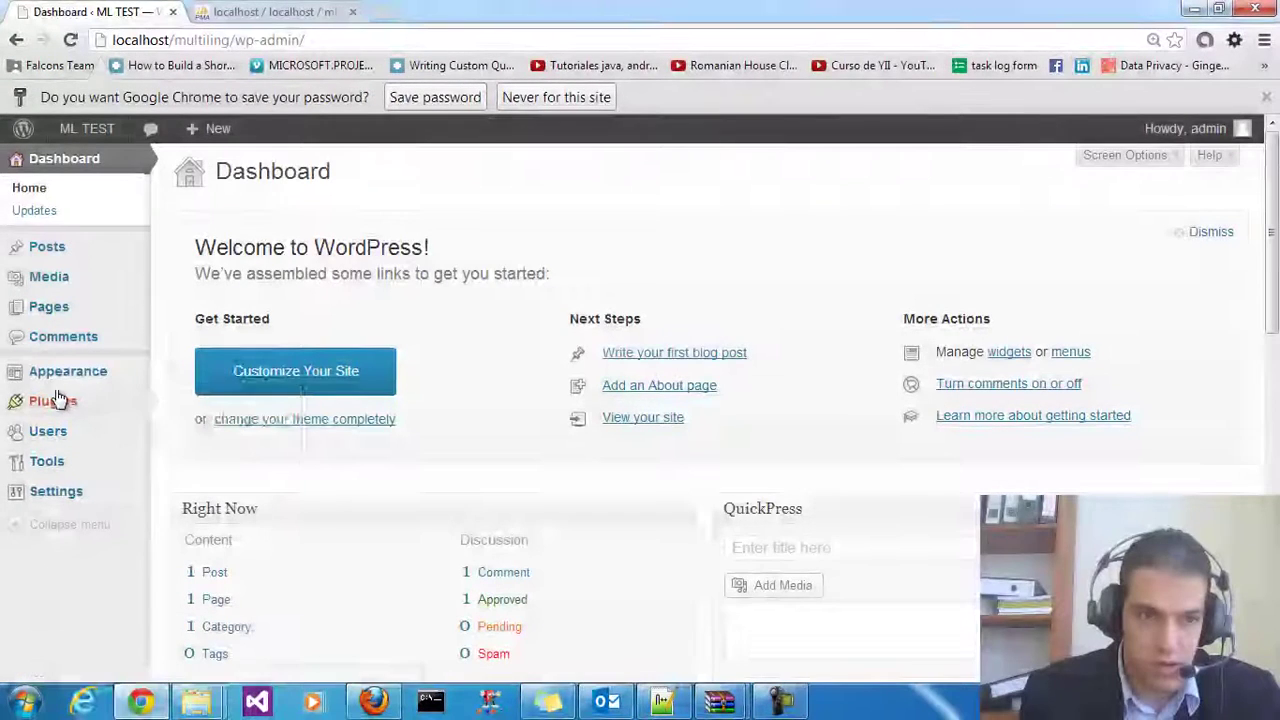
{"action": "mouse_move", "coordinate": [93, 387]}
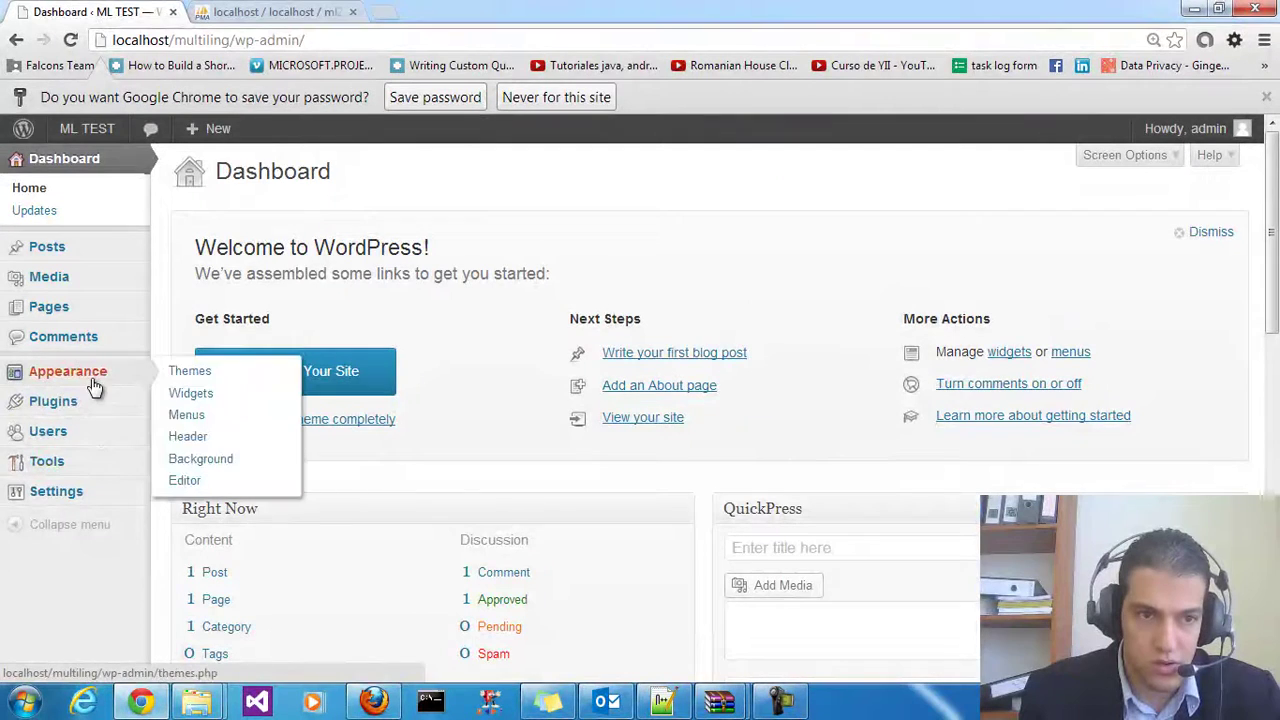
{"action": "left_click", "coordinate": [192, 380]}
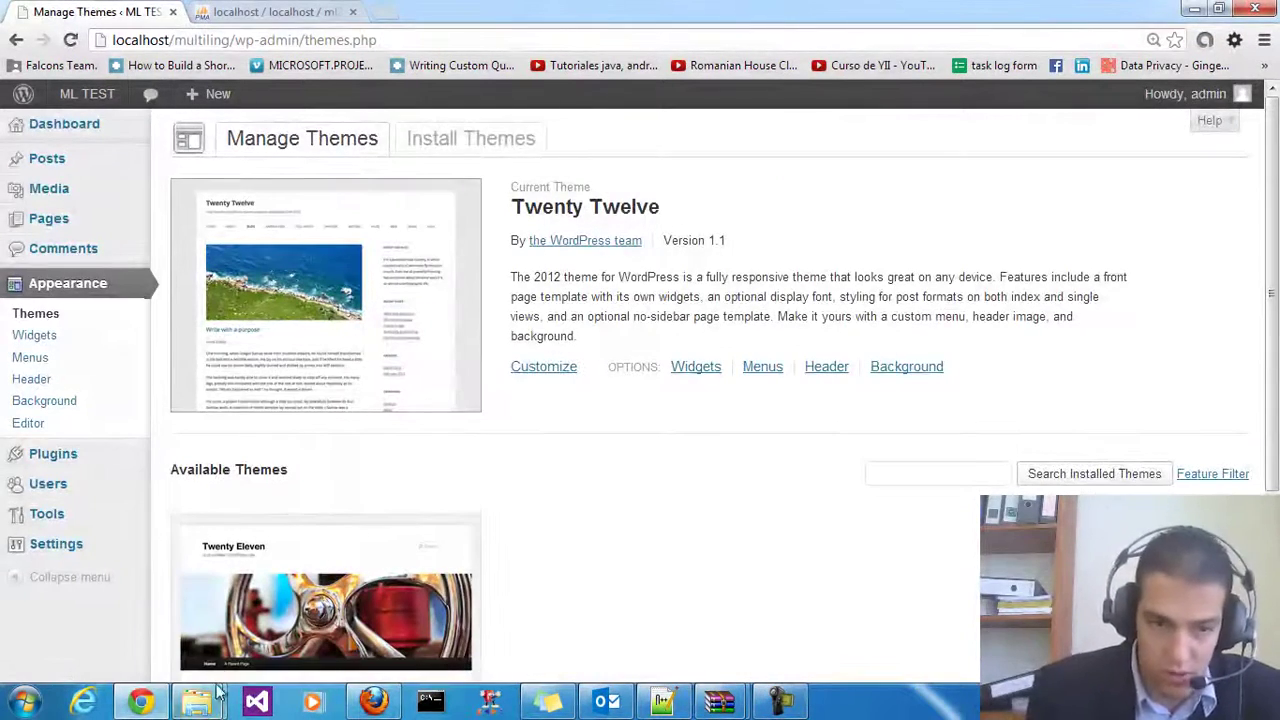
{"action": "mouse_move", "coordinate": [200, 698]}
{"action": "mouse_move", "coordinate": [282, 635]}
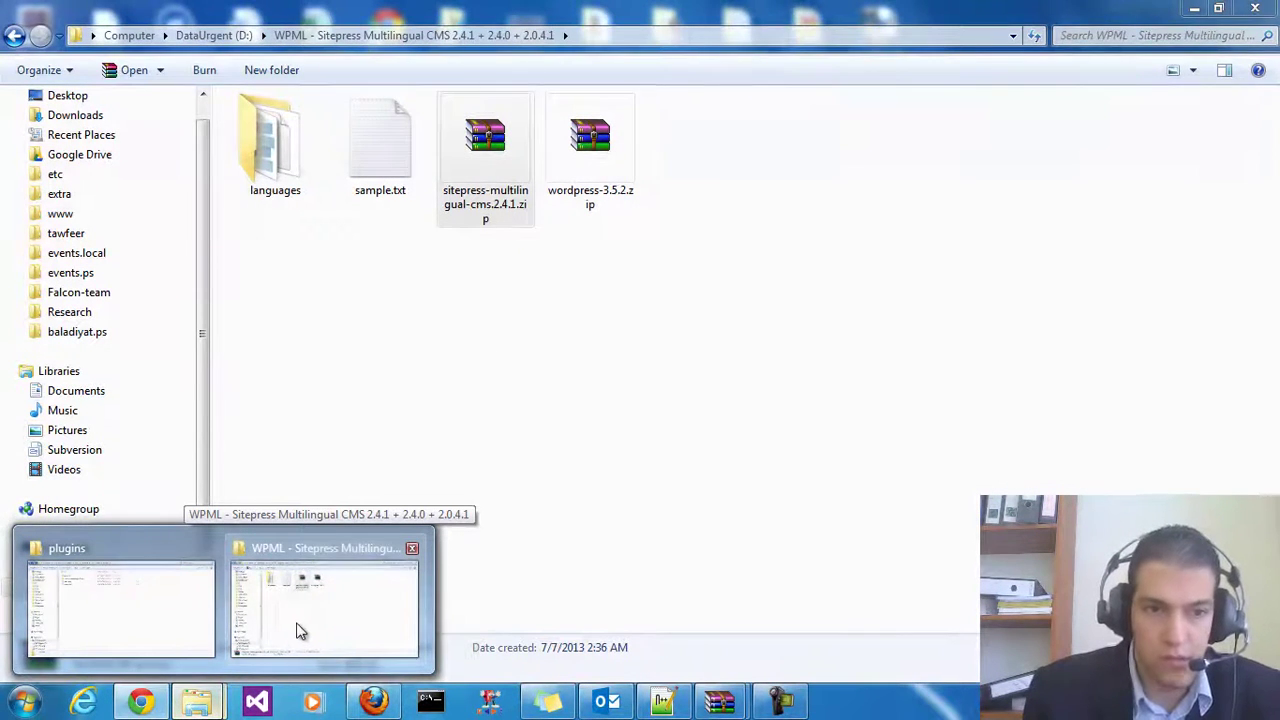
Navigate from plugins up to wp-content\themes and open the twentytwelve theme folder
{"action": "left_click", "coordinate": [297, 631]}
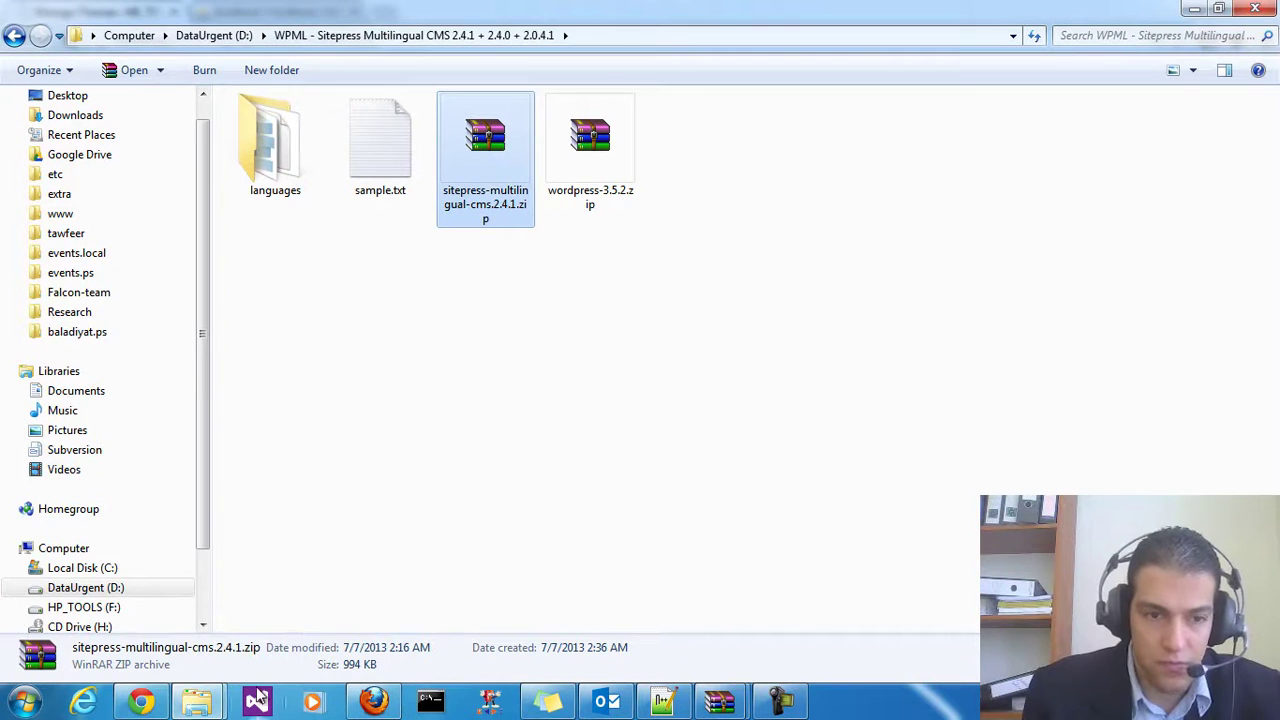
{"action": "left_click", "coordinate": [145, 635]}
{"action": "left_click", "coordinate": [462, 36]}
{"action": "double_click", "coordinate": [280, 165]}
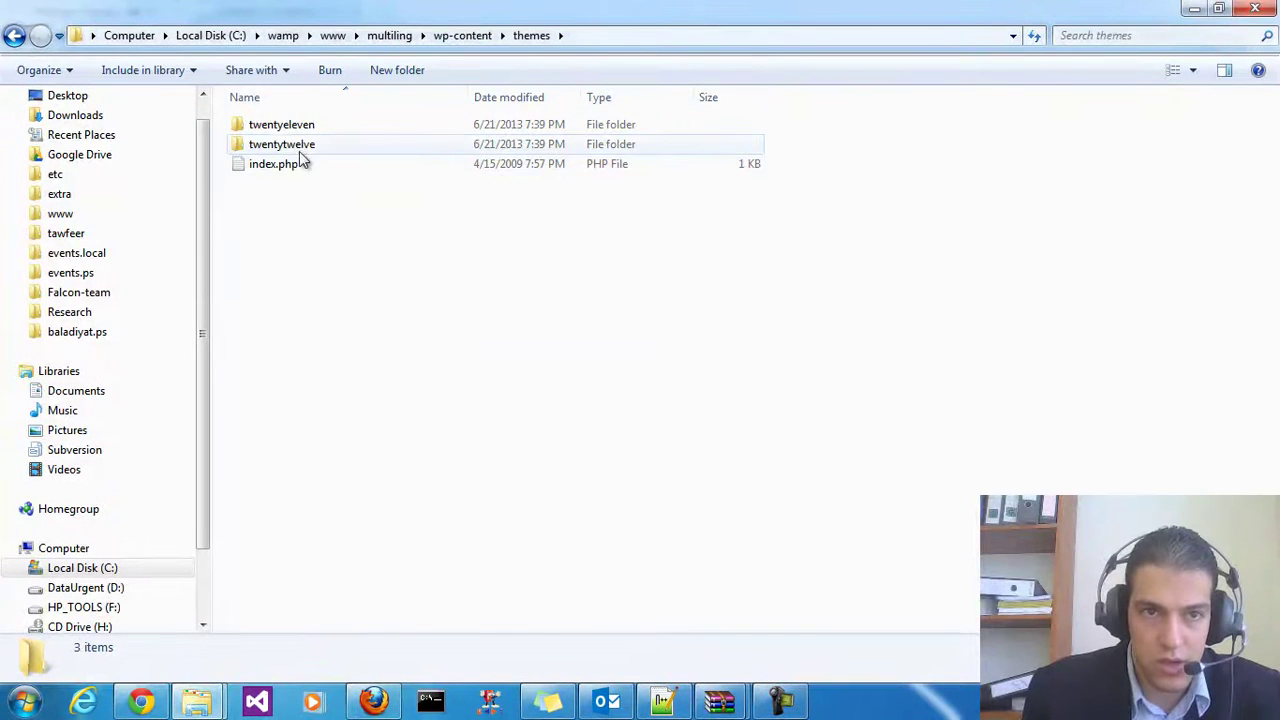
{"action": "left_click", "coordinate": [305, 129]}
{"action": "left_click", "coordinate": [309, 148]}
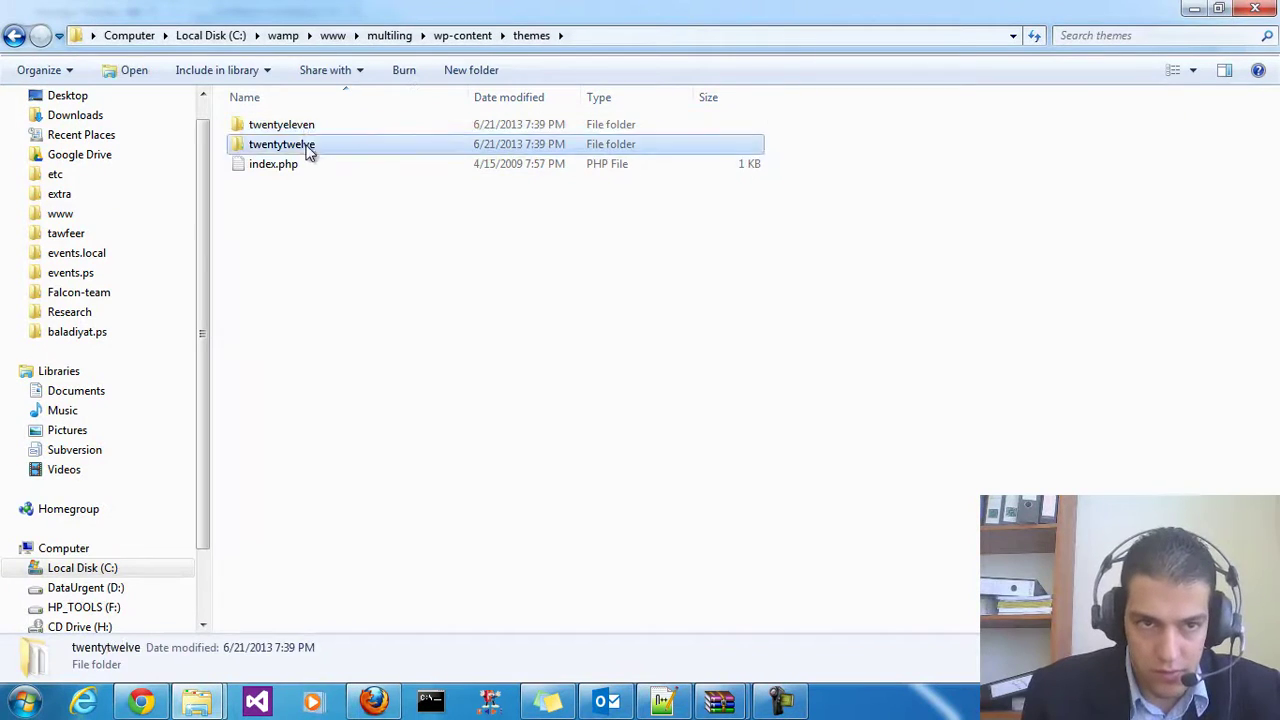
{"action": "double_click", "coordinate": [309, 148]}
{"action": "left_click", "coordinate": [329, 262]}
{"action": "left_click", "coordinate": [313, 324]}
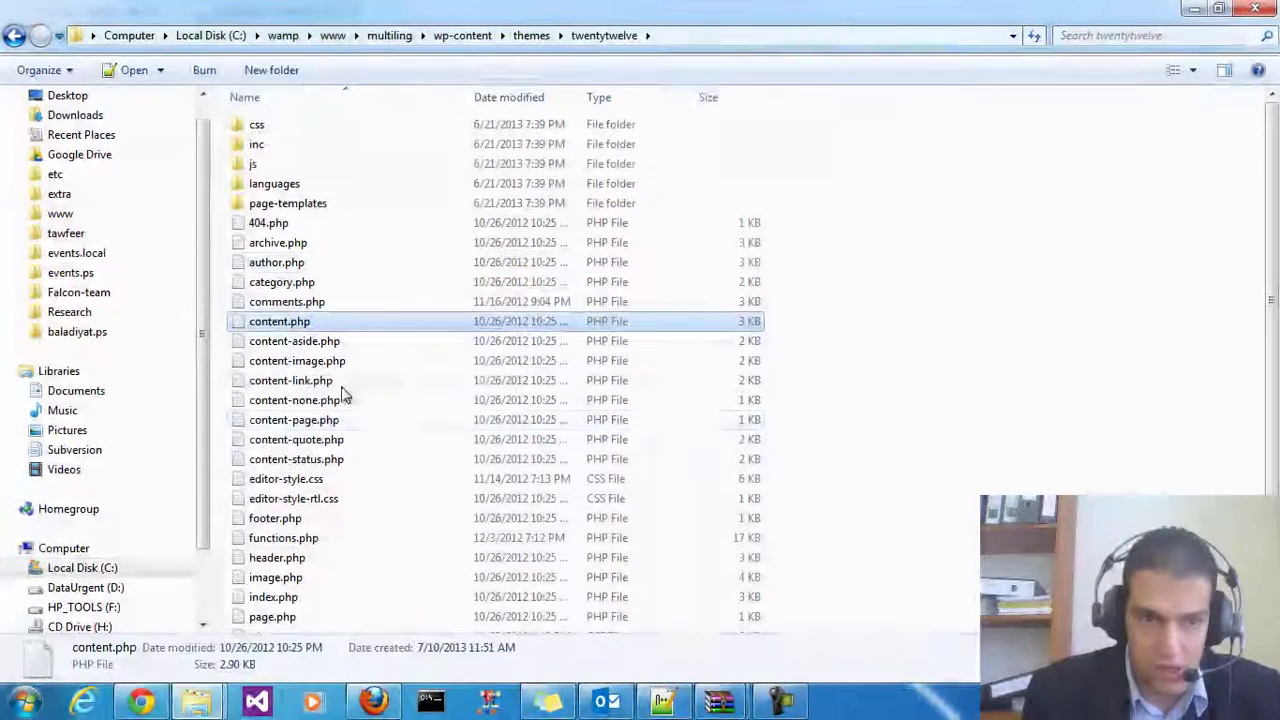
{"action": "scroll", "coordinate": [360, 426], "scroll_direction": "down", "scroll_amount": 3}
Open twentytwelve's functions.php and select the first three lines of sample.txt
{"action": "left_click", "coordinate": [285, 389]}
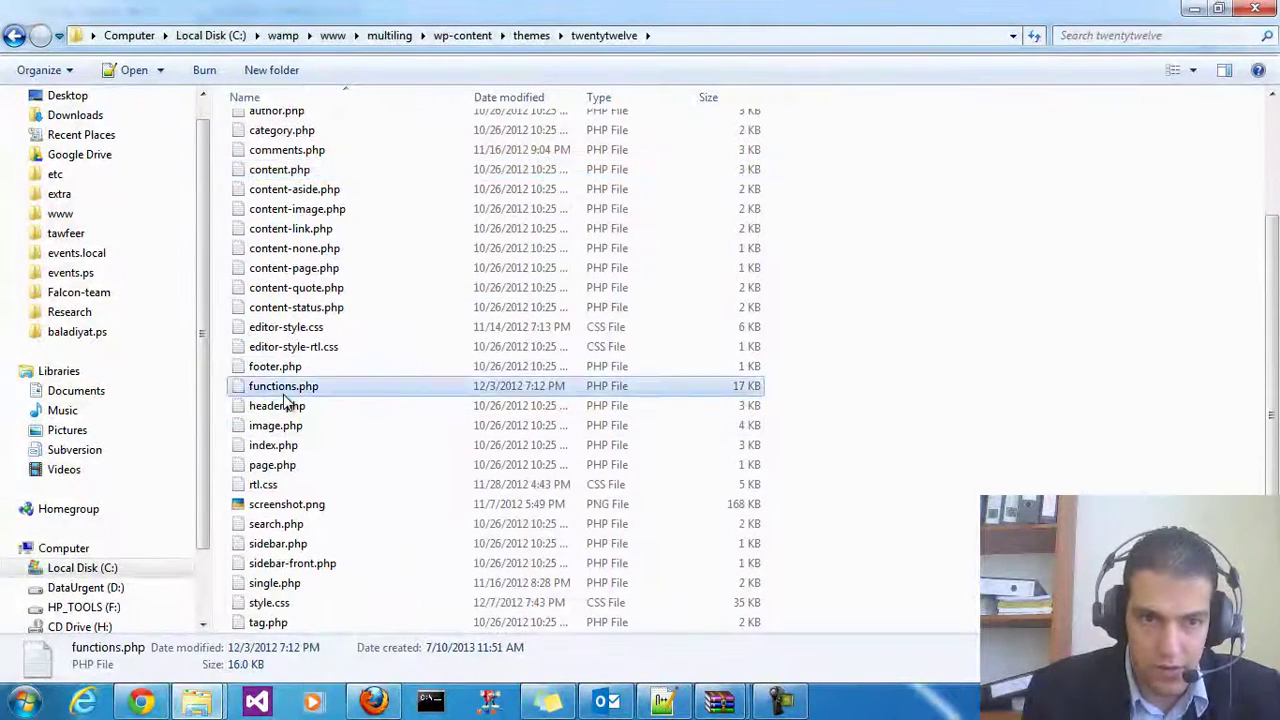
{"action": "double_click", "coordinate": [285, 389]}
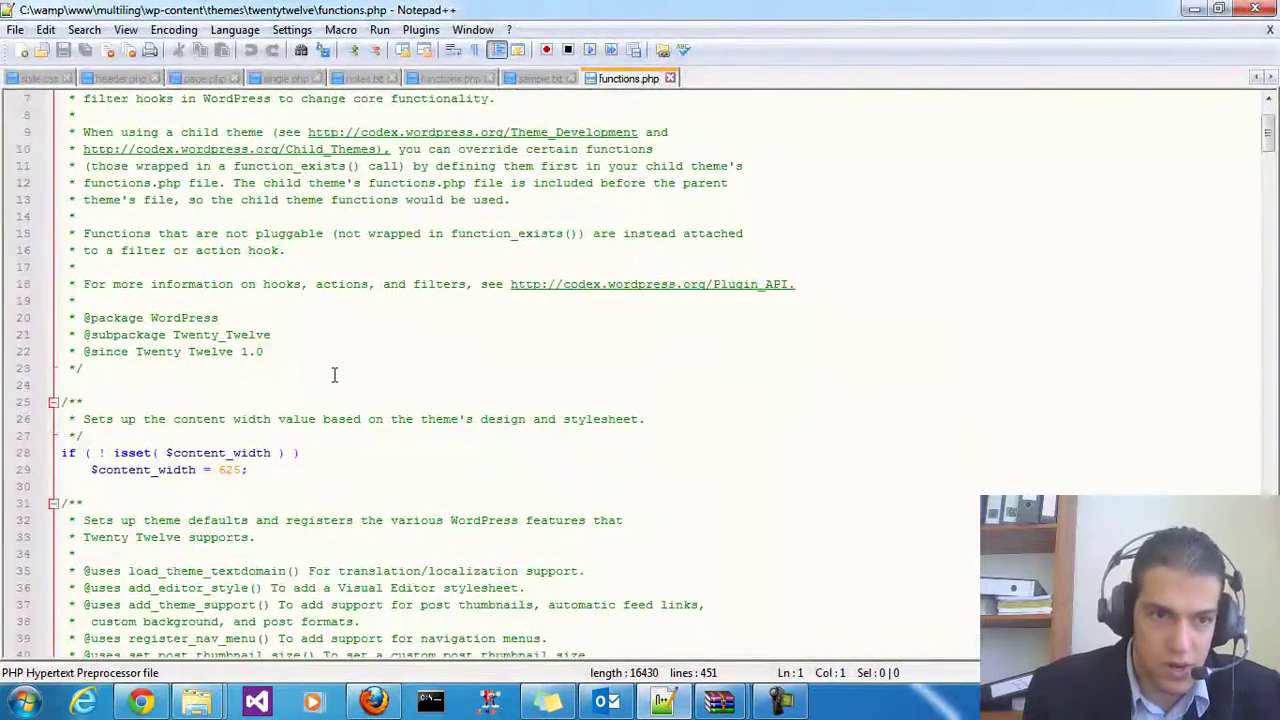
{"action": "scroll", "coordinate": [335, 375], "scroll_direction": "down", "scroll_amount": 5}
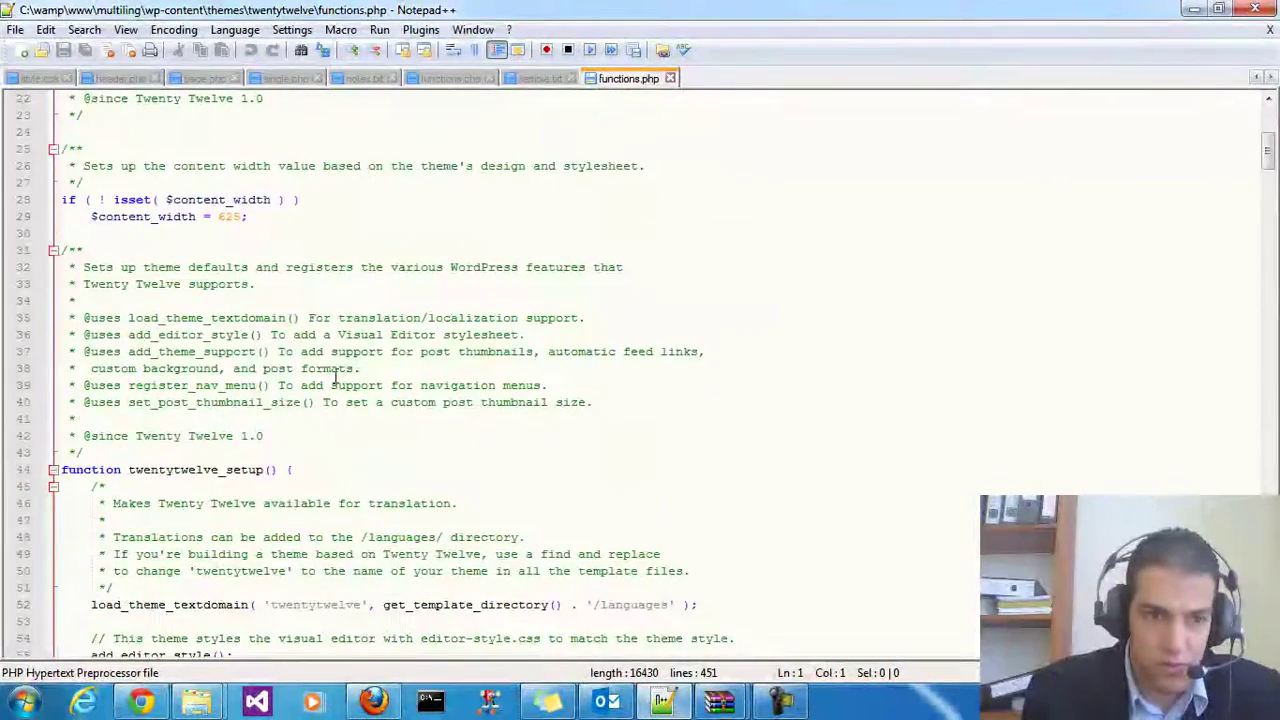
{"action": "scroll", "coordinate": [335, 375], "scroll_direction": "up", "scroll_amount": 7}
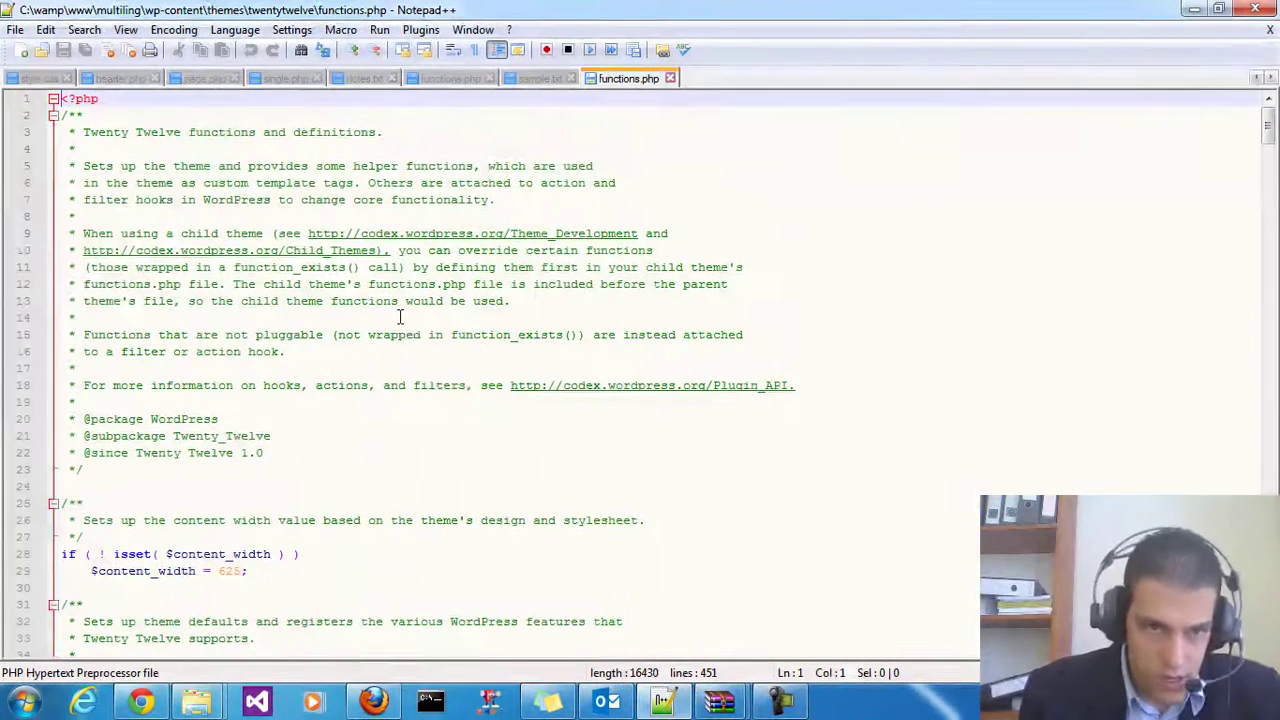
{"action": "left_click", "coordinate": [537, 79]}
{"action": "left_click_drag", "start_coordinate": [191, 338], "coordinate": [3, 90]}
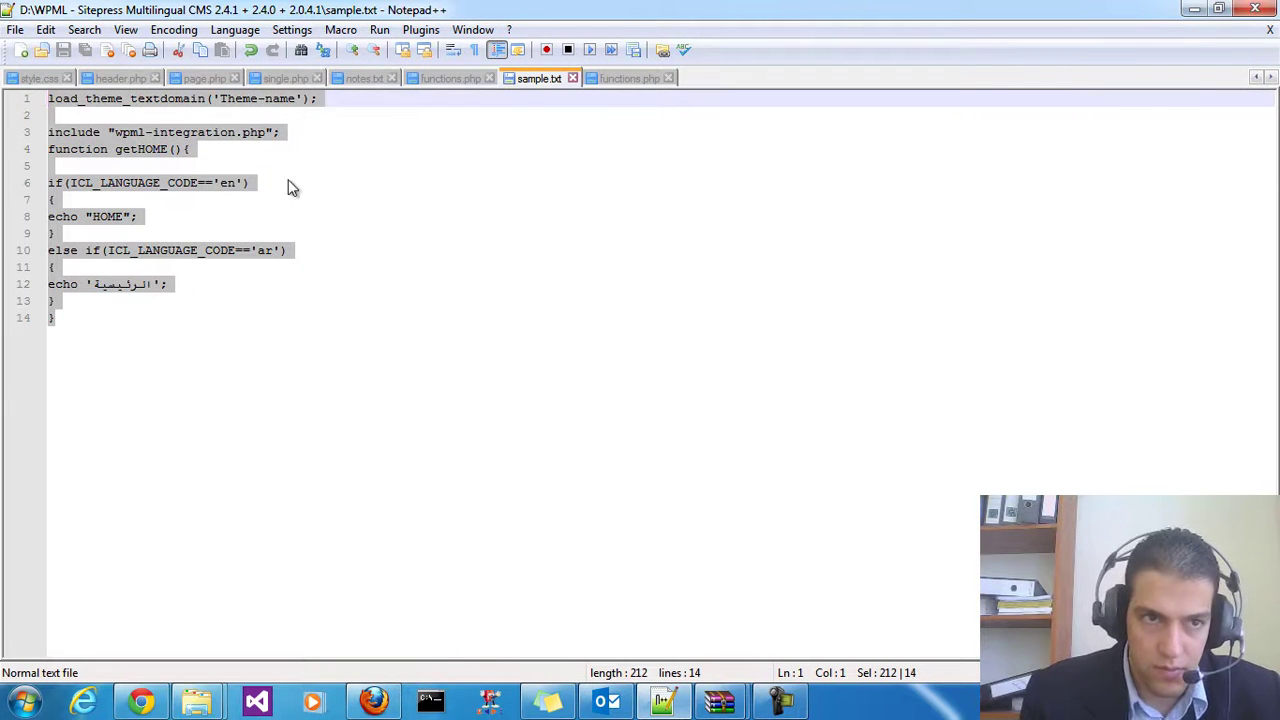
{"action": "left_click", "coordinate": [191, 172]}
{"action": "key", "text": "ctrl+a"}
{"action": "left_click", "coordinate": [281, 133]}
{"action": "left_click_drag", "start_coordinate": [338, 140], "coordinate": [20, 100]}
{"action": "key", "text": "ctrl+c"}
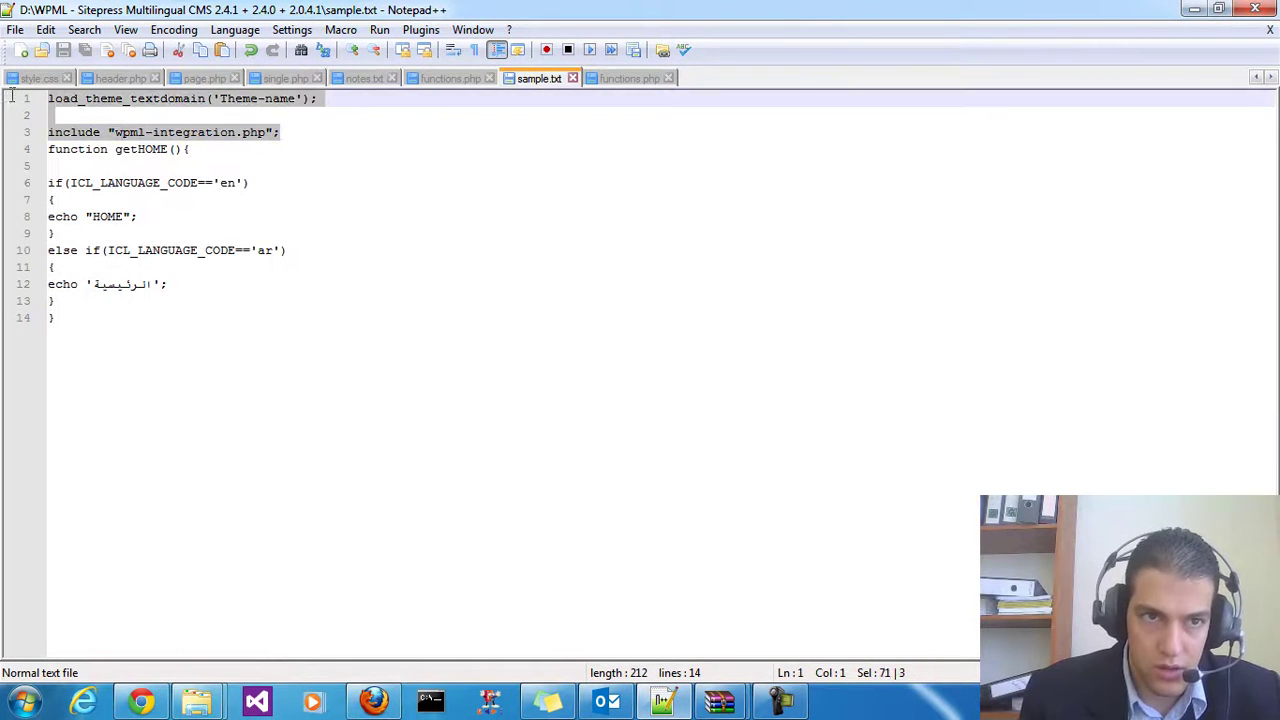
Paste the textdomain and wpml-integration.php lines into functions.php above twentytwelve_setup
{"action": "left_click", "coordinate": [599, 79]}
{"action": "scroll", "coordinate": [182, 482], "scroll_direction": "down", "scroll_amount": 2}
{"action": "scroll", "coordinate": [182, 482], "scroll_direction": "up", "scroll_amount": 2}
{"action": "scroll", "coordinate": [220, 628], "scroll_direction": "down", "scroll_amount": 9}
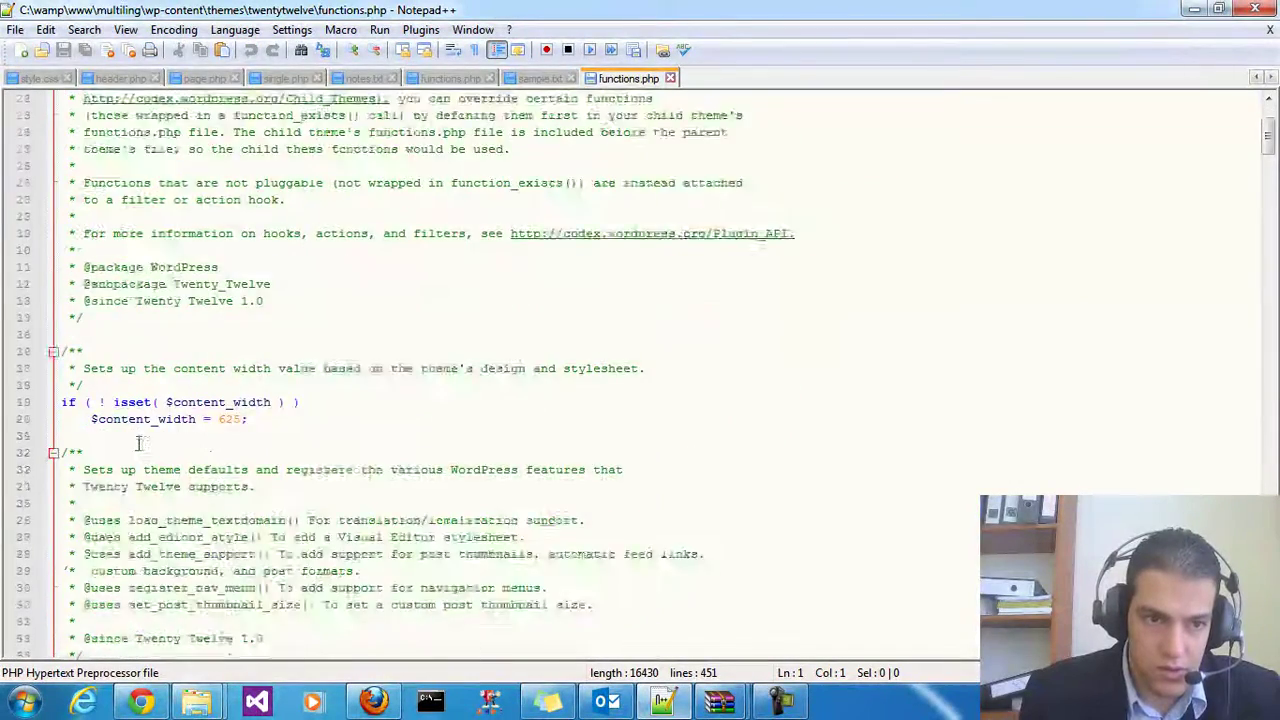
{"action": "left_click", "coordinate": [323, 356]}
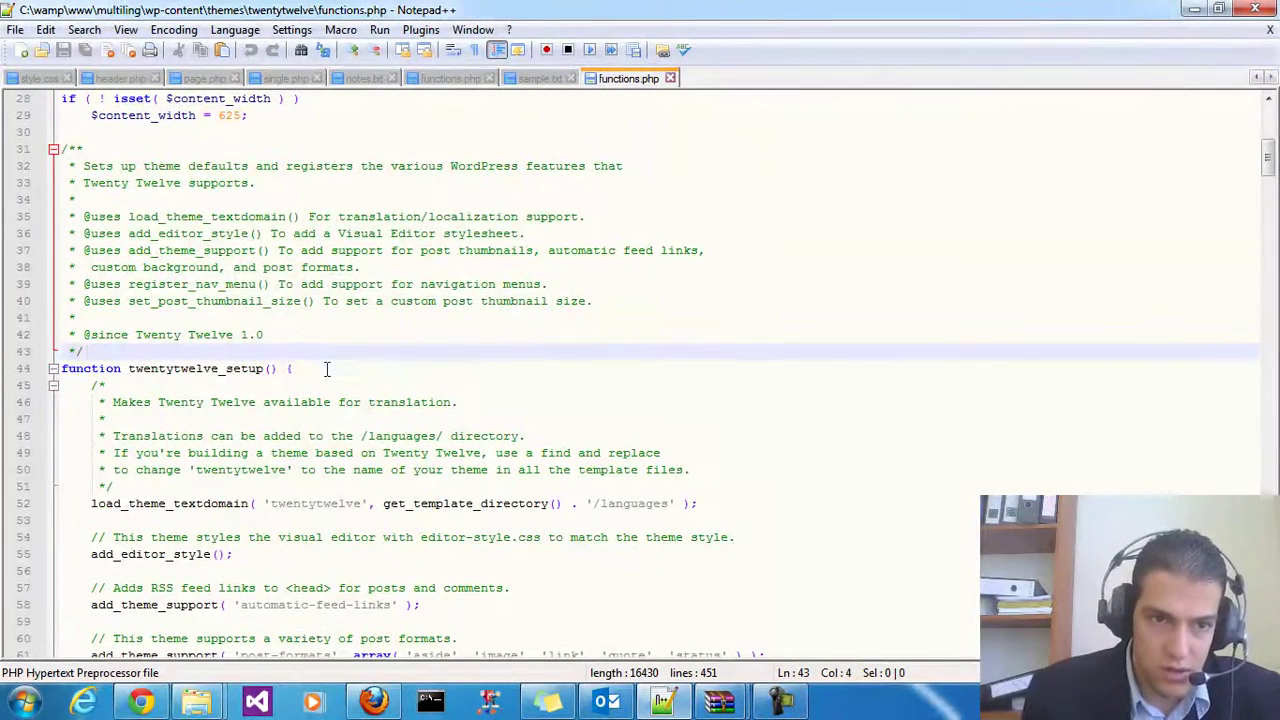
{"action": "left_click", "coordinate": [326, 366]}
{"action": "scroll", "coordinate": [330, 370], "scroll_direction": "down", "scroll_amount": 1}
{"action": "left_click", "coordinate": [239, 300]}
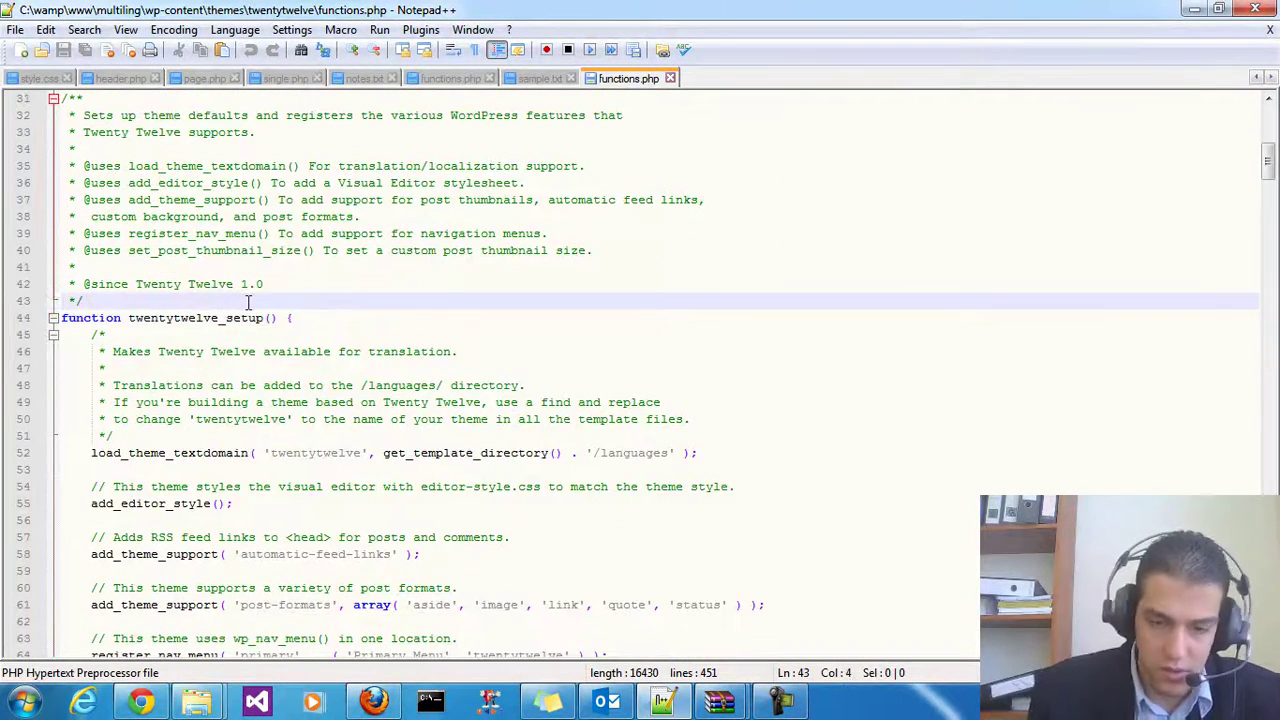
{"action": "key", "text": "Return"}
{"action": "key", "text": "Return"}
{"action": "key", "text": "Return"}
{"action": "key", "text": "Return"}
{"action": "key", "text": "Return"}
{"action": "key", "text": "Return"}
{"action": "key", "text": "Return"}
{"action": "key", "text": "Return"}
{"action": "key", "text": "Up"}
{"action": "key", "text": "Up"}
{"action": "key", "text": "Up"}
{"action": "key", "text": "ctrl+v"}
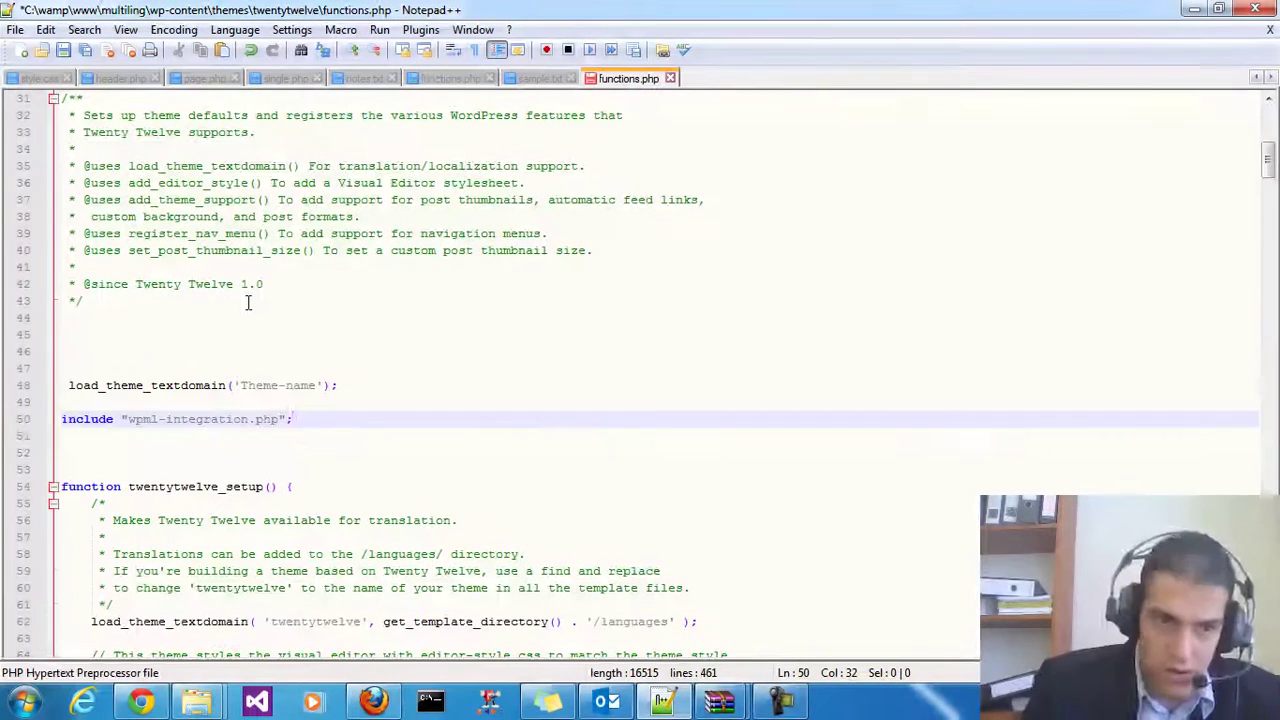
Take the twentytwelve folder name from the theme folder's Explorer address bar
{"action": "double_click", "coordinate": [160, 385]}
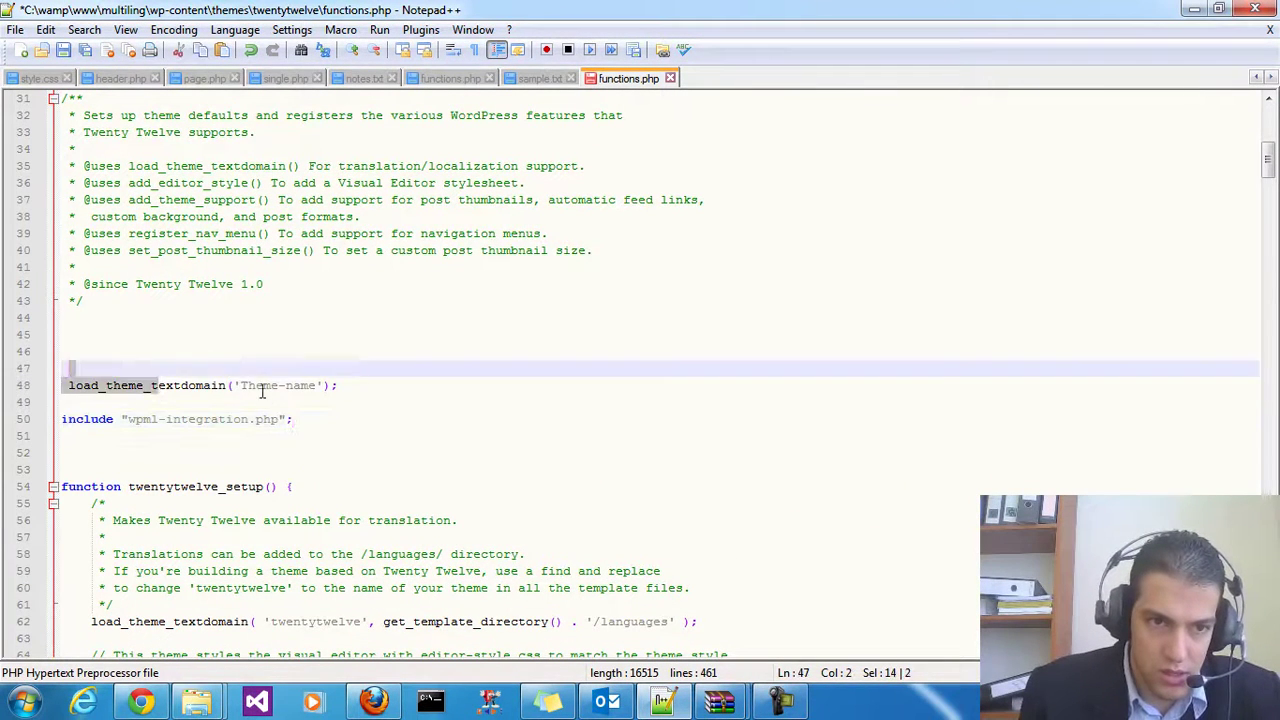
{"action": "left_click_drag", "start_coordinate": [233, 385], "coordinate": [287, 385]}
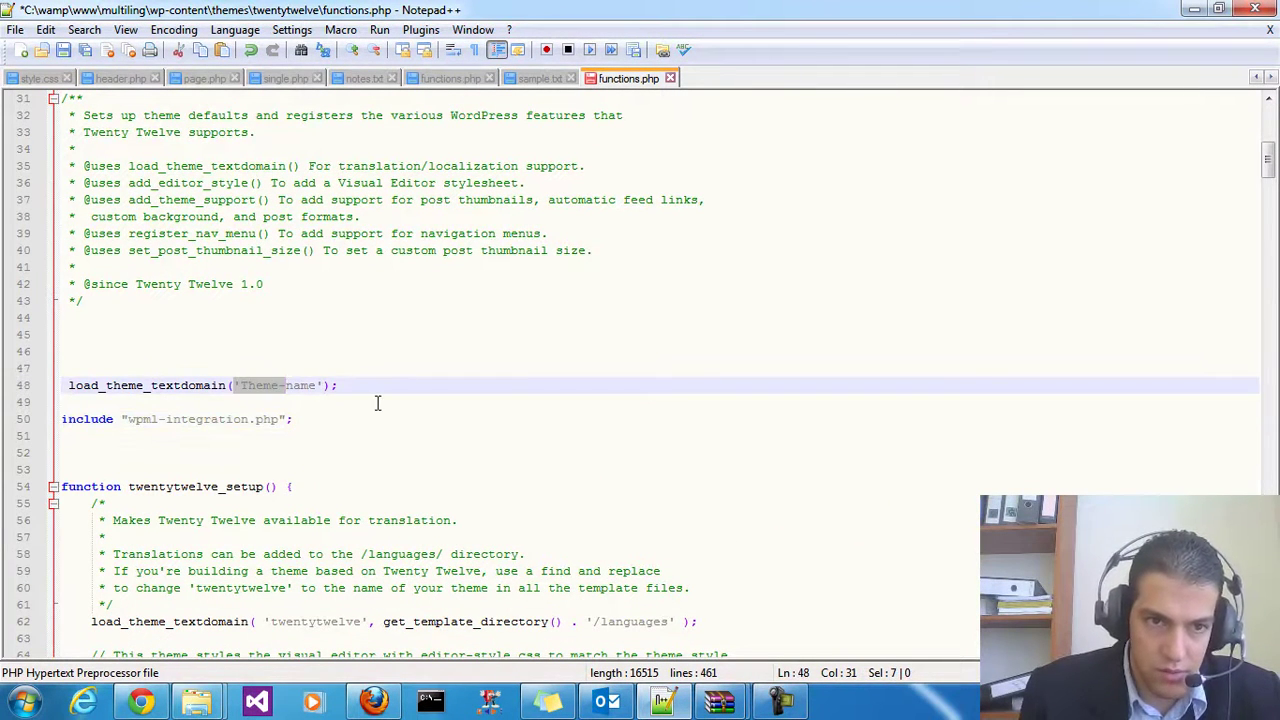
{"action": "scroll", "coordinate": [378, 403], "scroll_direction": "up", "scroll_amount": 10}
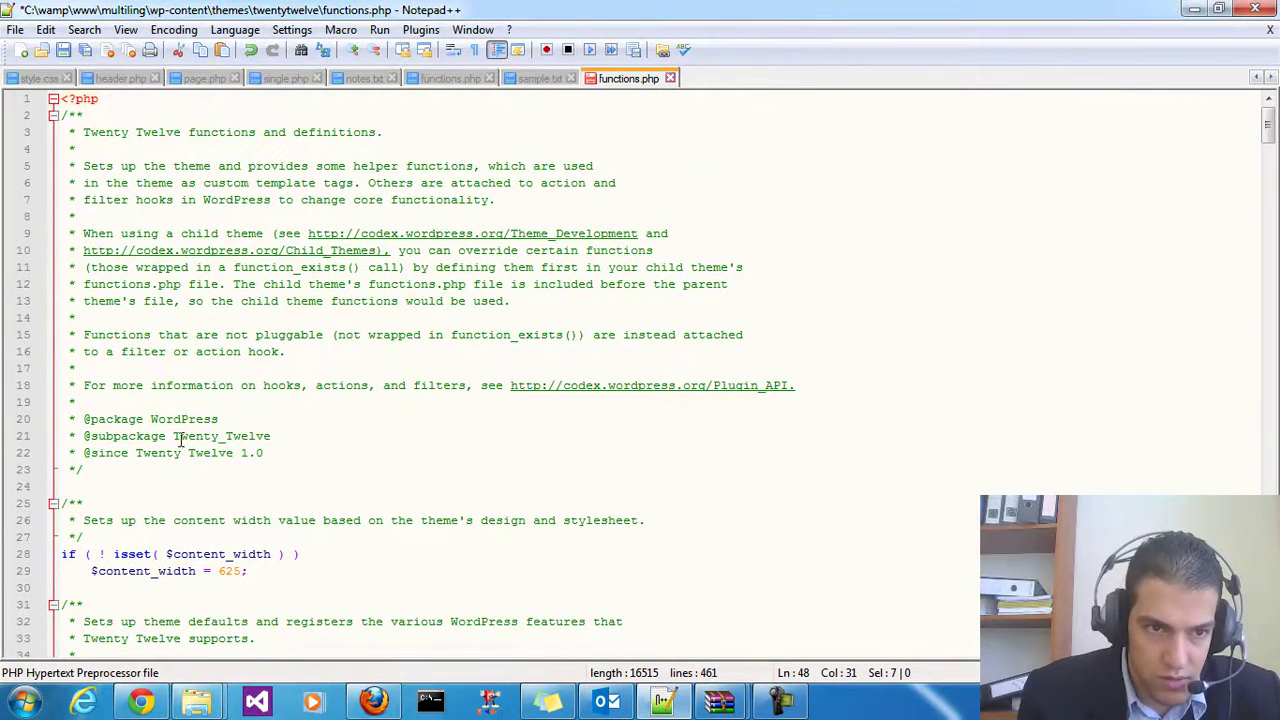
{"action": "scroll", "coordinate": [258, 517], "scroll_direction": "down", "scroll_amount": 4}
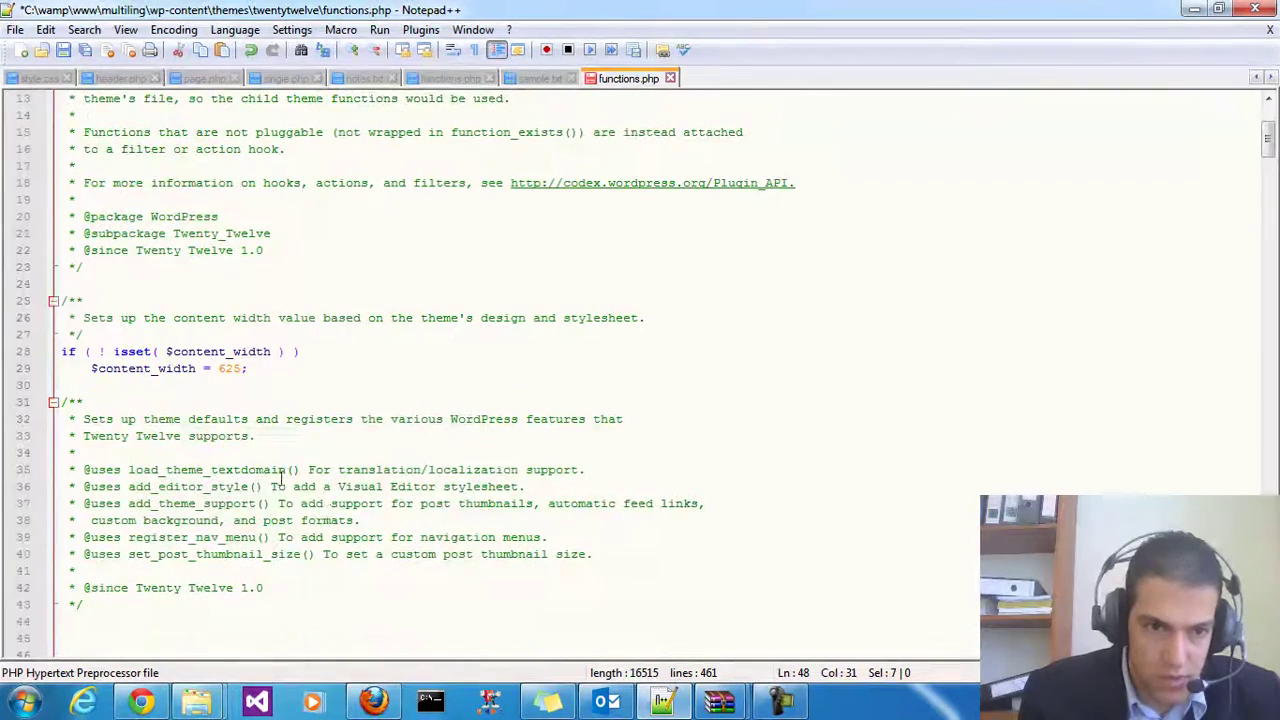
{"action": "mouse_move", "coordinate": [197, 700]}
{"action": "left_click", "coordinate": [163, 615]}
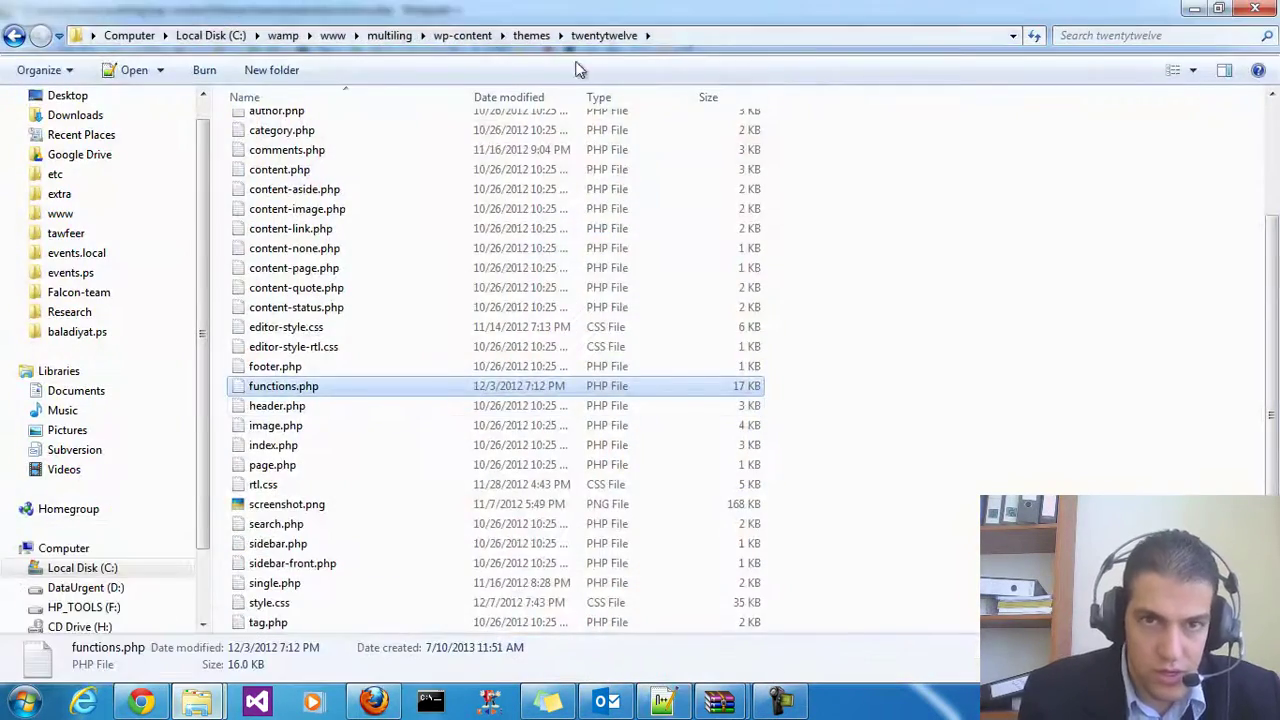
{"action": "left_click", "coordinate": [685, 35]}
{"action": "left_click", "coordinate": [447, 35]}
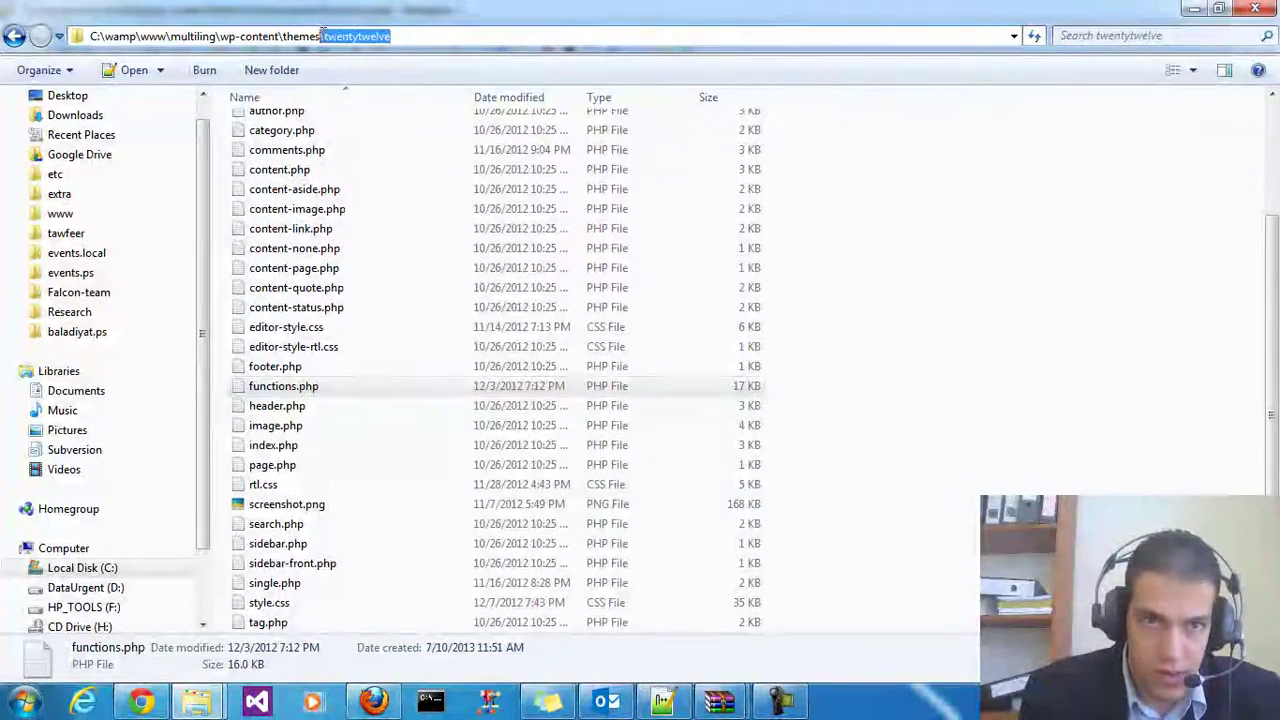
Replace 'Theme-name' with 'twentytwelve' in load_theme_textdomain and review the wpml-integration.php include
{"action": "left_click", "coordinate": [663, 700]}
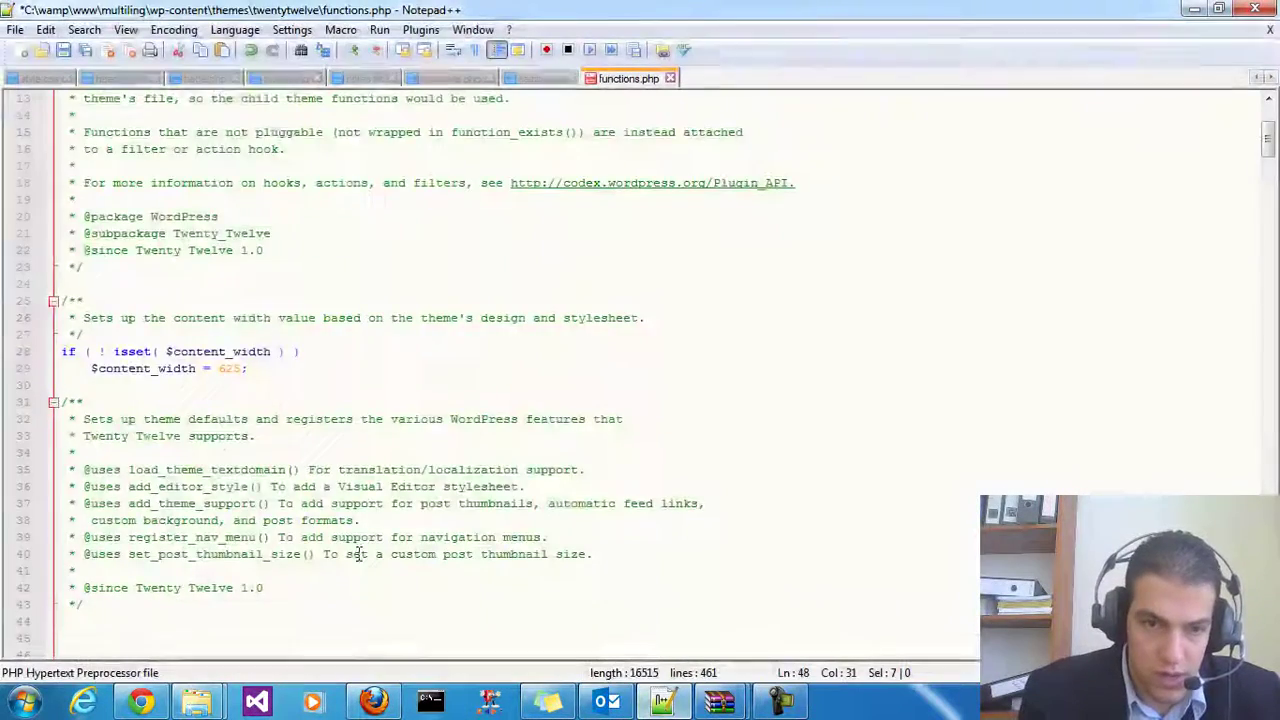
{"action": "scroll", "coordinate": [256, 462], "scroll_direction": "down", "scroll_amount": 2}
{"action": "left_click", "coordinate": [281, 437]}
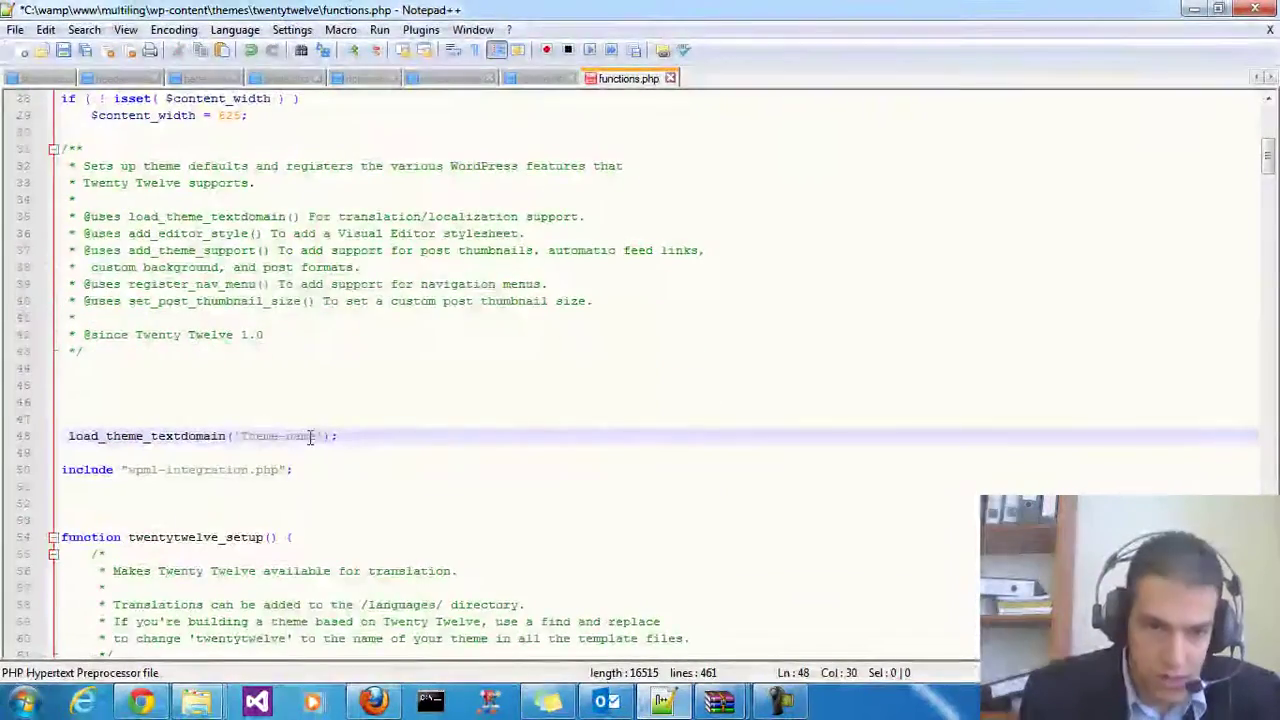
{"action": "left_click_drag", "start_coordinate": [318, 437], "coordinate": [251, 432]}
{"action": "type", "text": "twentytwelve"}
{"action": "left_click", "coordinate": [255, 470]}
{"action": "scroll", "coordinate": [199, 436], "scroll_direction": "down", "scroll_amount": 2}
{"action": "left_click_drag", "start_coordinate": [133, 369], "coordinate": [314, 371]}
{"action": "key", "text": "Down"}
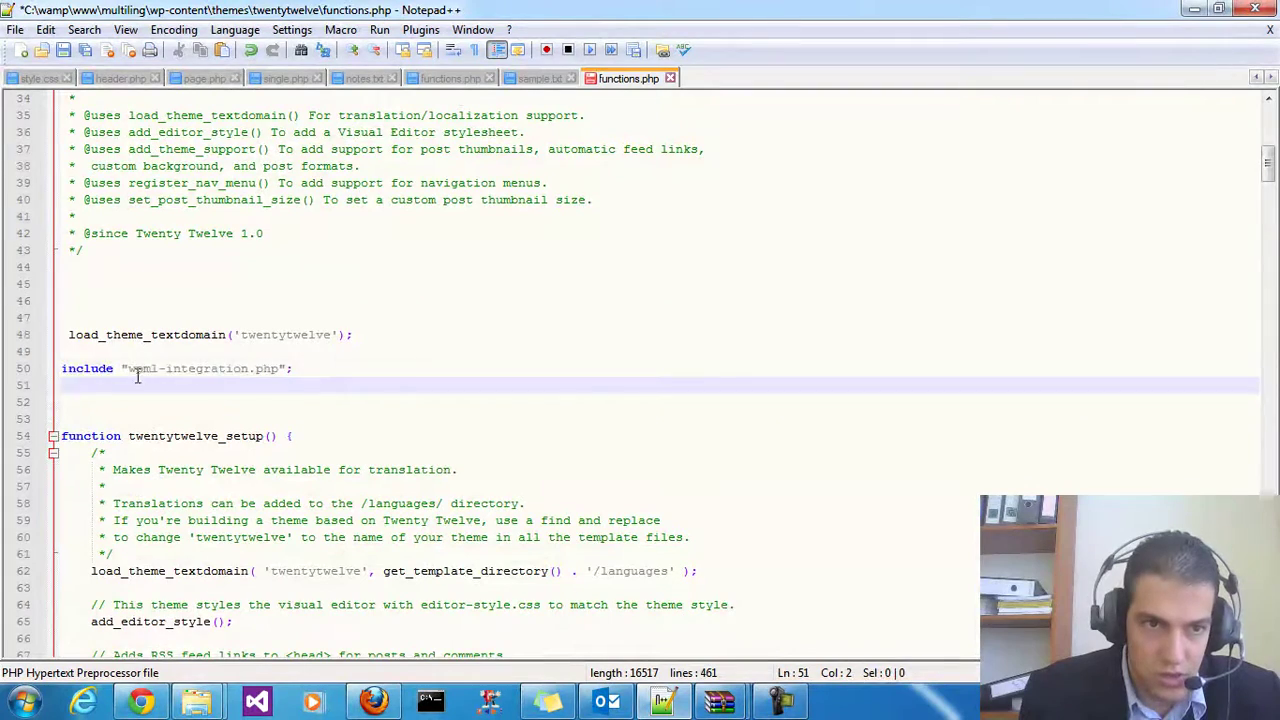
{"action": "left_click_drag", "start_coordinate": [128, 370], "coordinate": [248, 375]}
Copy wpml-integration.php from plugins\sitepress-multilingual-cms\docs\theme-integration
{"action": "mouse_move", "coordinate": [205, 703]}
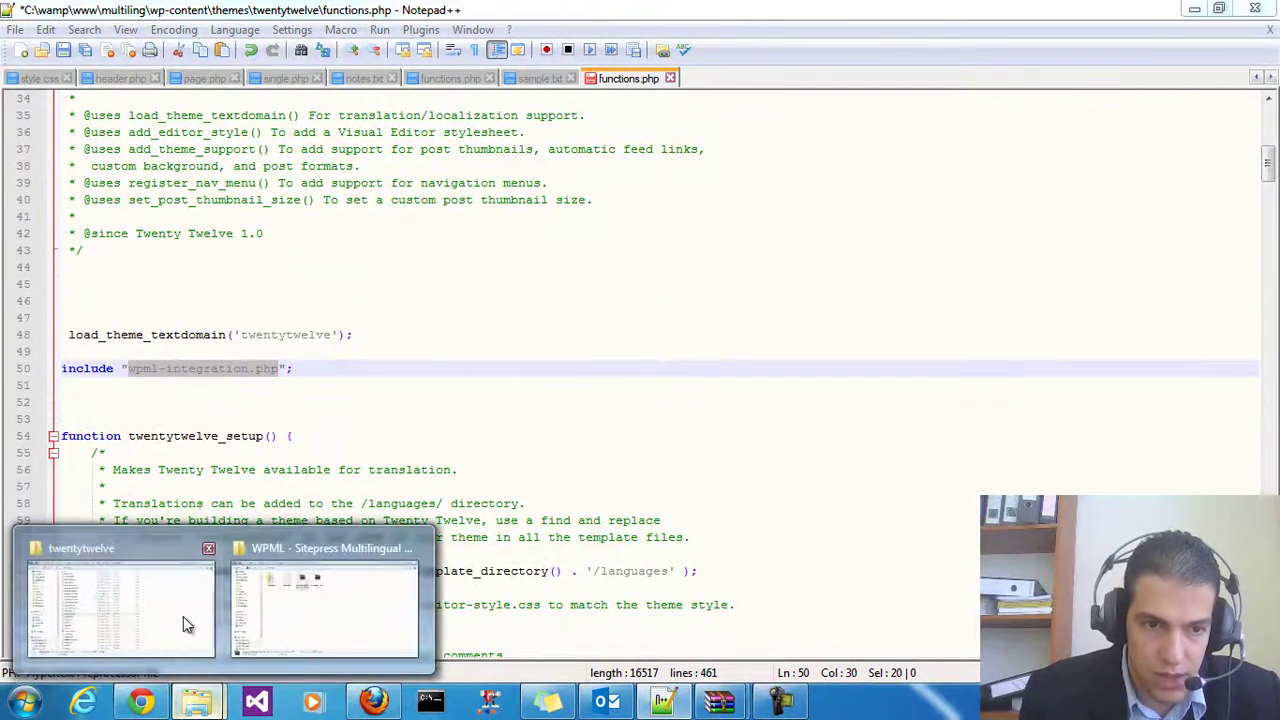
{"action": "left_click", "coordinate": [171, 616]}
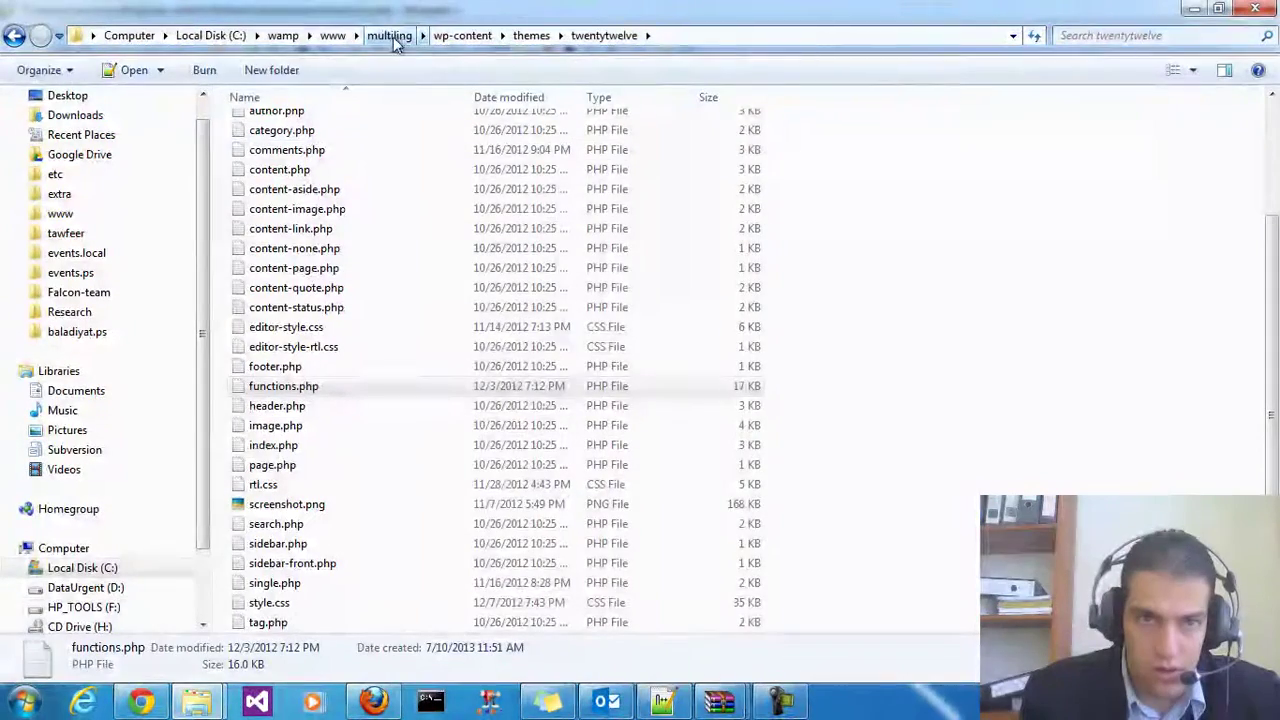
{"action": "left_click", "coordinate": [440, 35]}
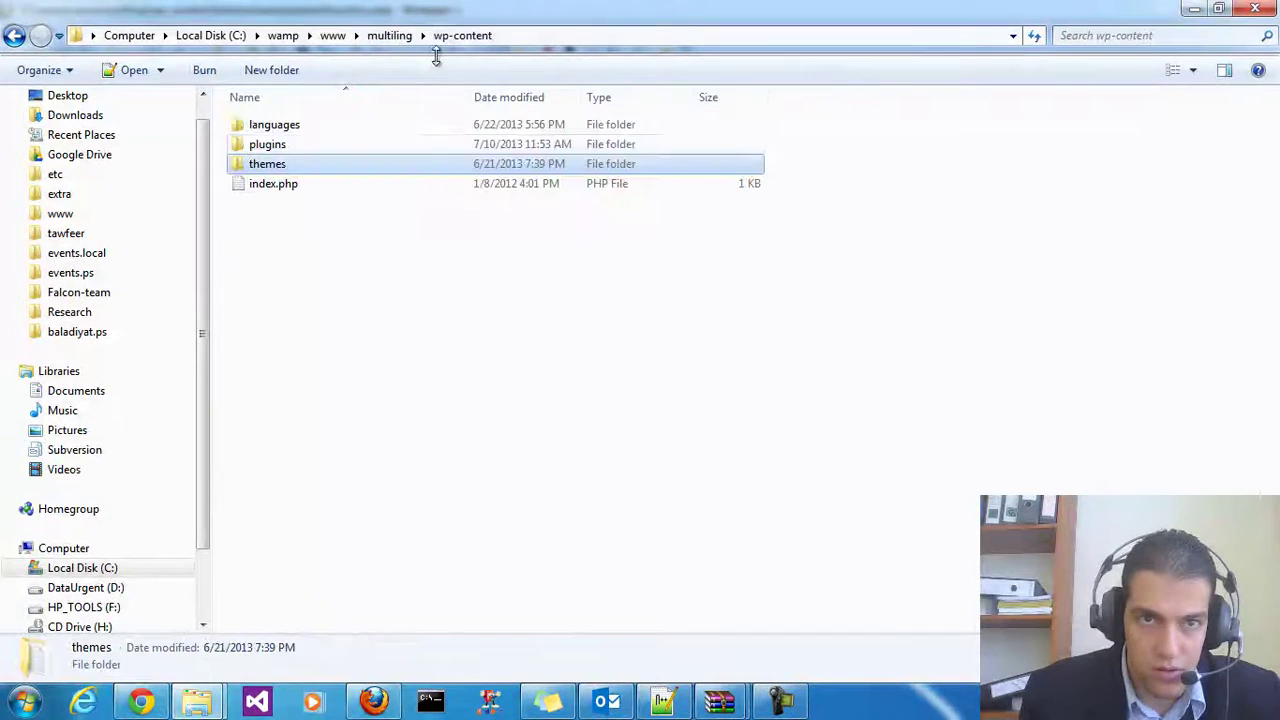
{"action": "double_click", "coordinate": [285, 145]}
{"action": "left_click", "coordinate": [294, 165]}
{"action": "double_click", "coordinate": [293, 148]}
{"action": "double_click", "coordinate": [262, 128]}
{"action": "left_click", "coordinate": [301, 131]}
{"action": "double_click", "coordinate": [301, 131]}
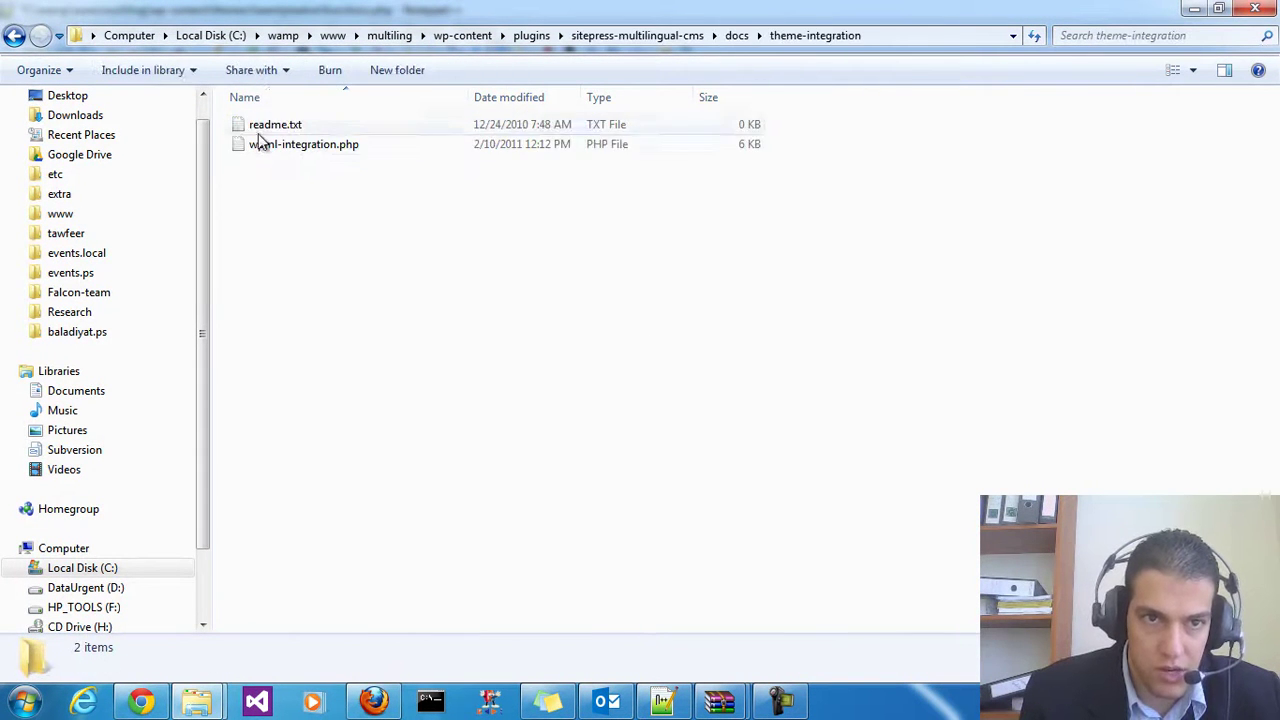
{"action": "left_click", "coordinate": [290, 146]}
{"action": "right_click", "coordinate": [308, 160]}
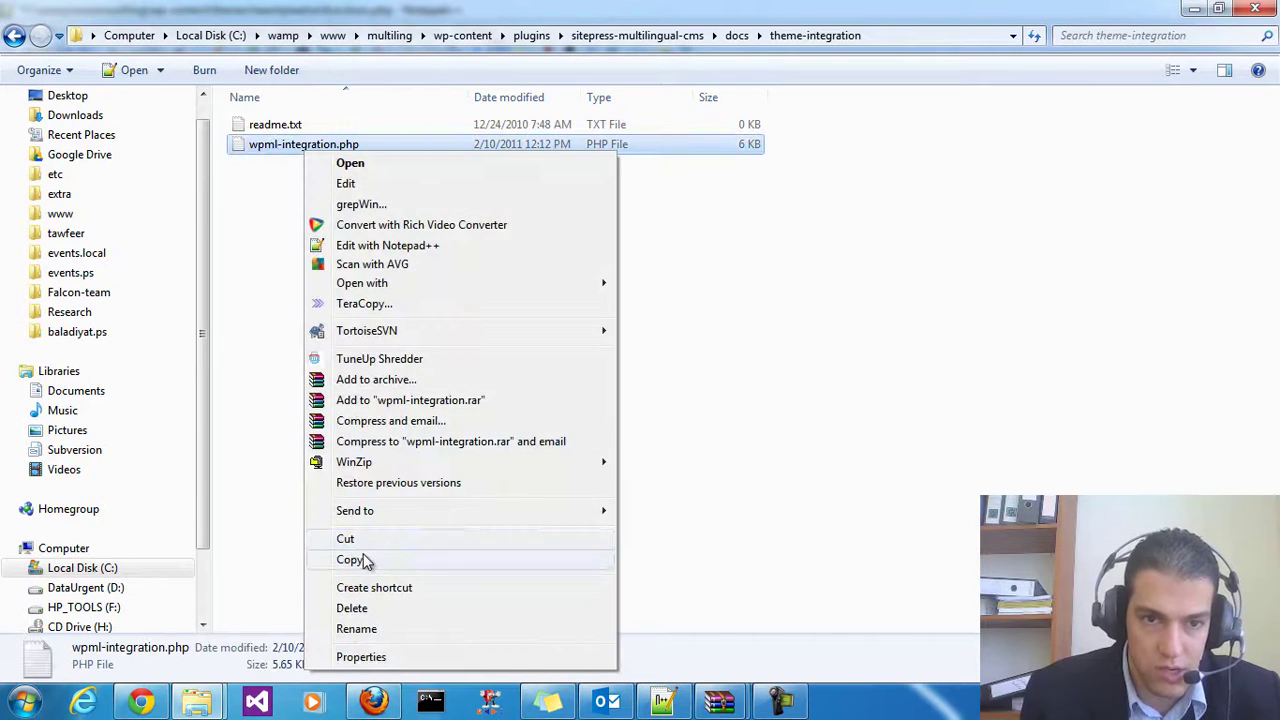
{"action": "left_click", "coordinate": [349, 559]}
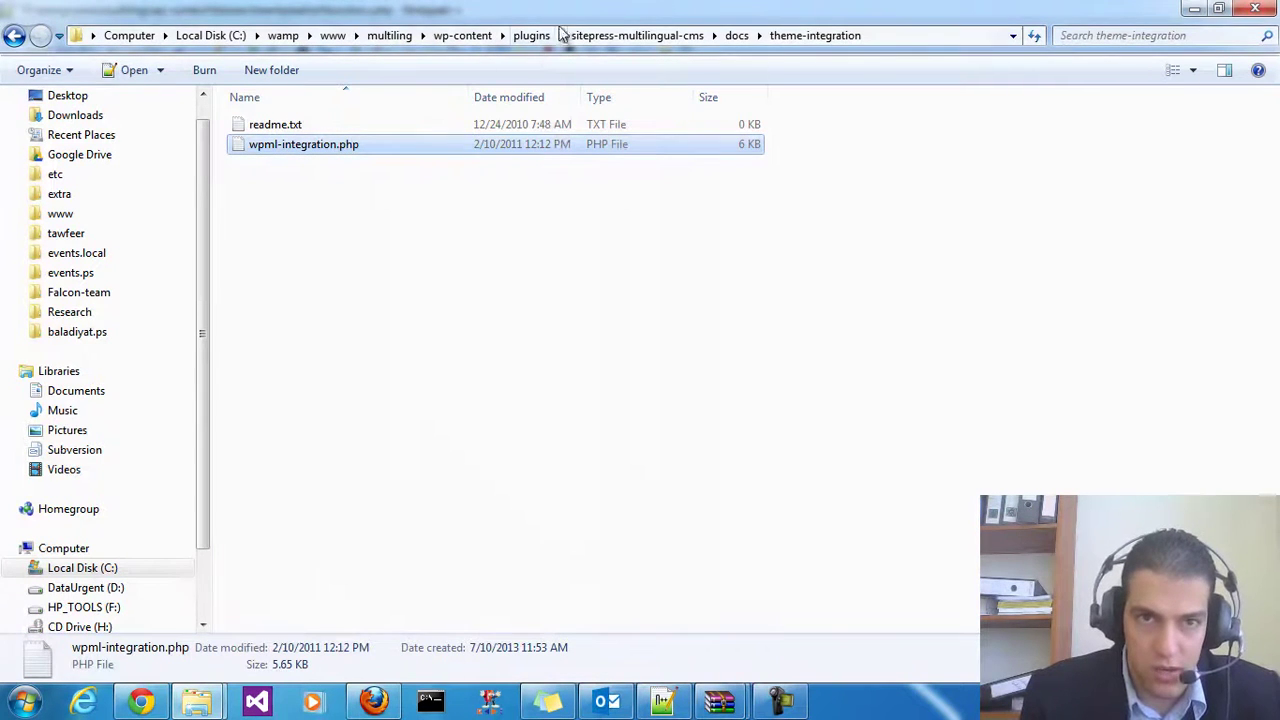
Paste wpml-integration.php into the themes\twentytwelve folder
{"action": "left_click", "coordinate": [449, 34]}
{"action": "double_click", "coordinate": [275, 163]}
{"action": "double_click", "coordinate": [303, 150]}
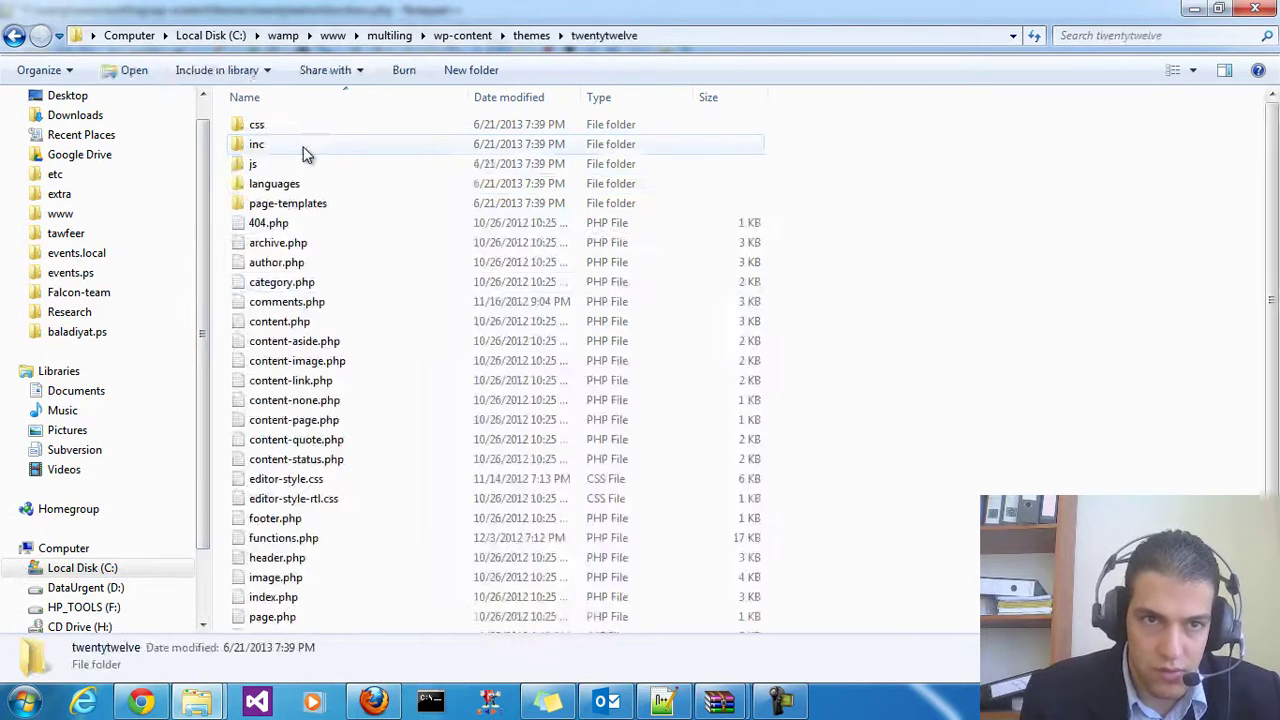
{"action": "key", "text": "ctrl+v"}
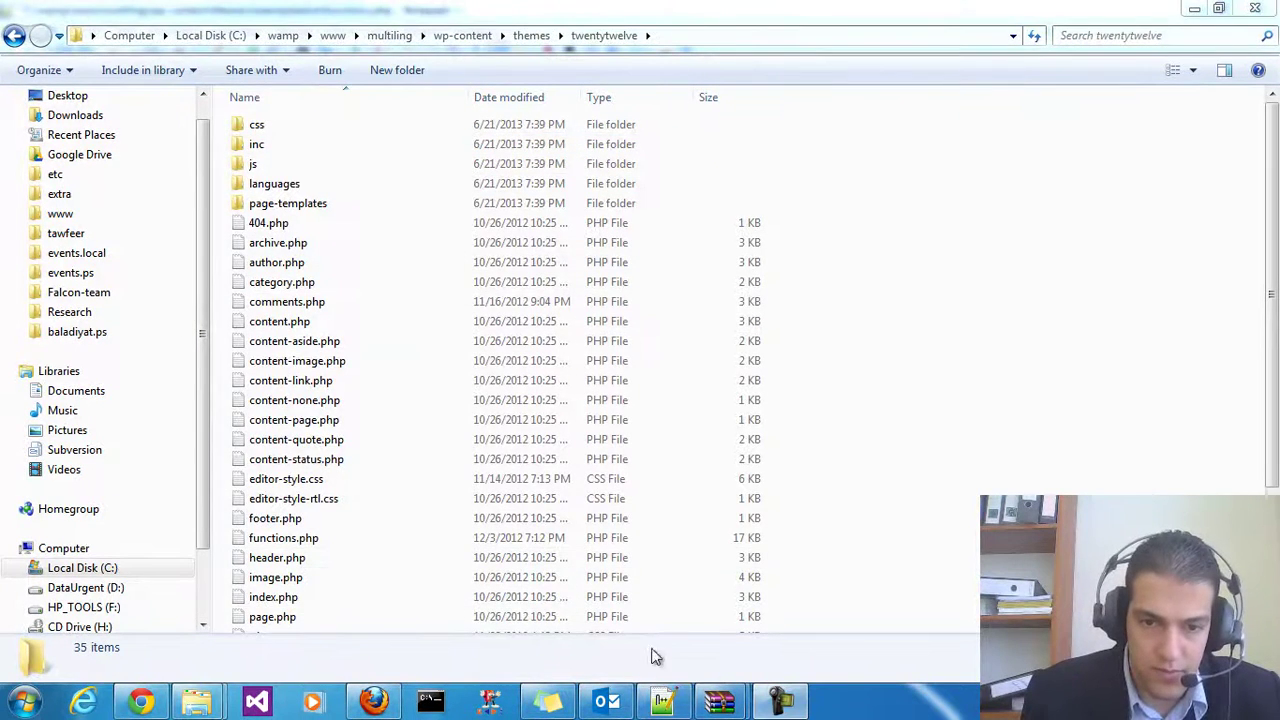
Back in functions.php, place the cursor on blank line 52 below the include line
{"action": "left_click", "coordinate": [663, 705]}
{"action": "left_click", "coordinate": [285, 427]}
{"action": "double_click", "coordinate": [266, 370]}
{"action": "left_click", "coordinate": [62, 335], "text": "shift"}
{"action": "left_click", "coordinate": [65, 402]}
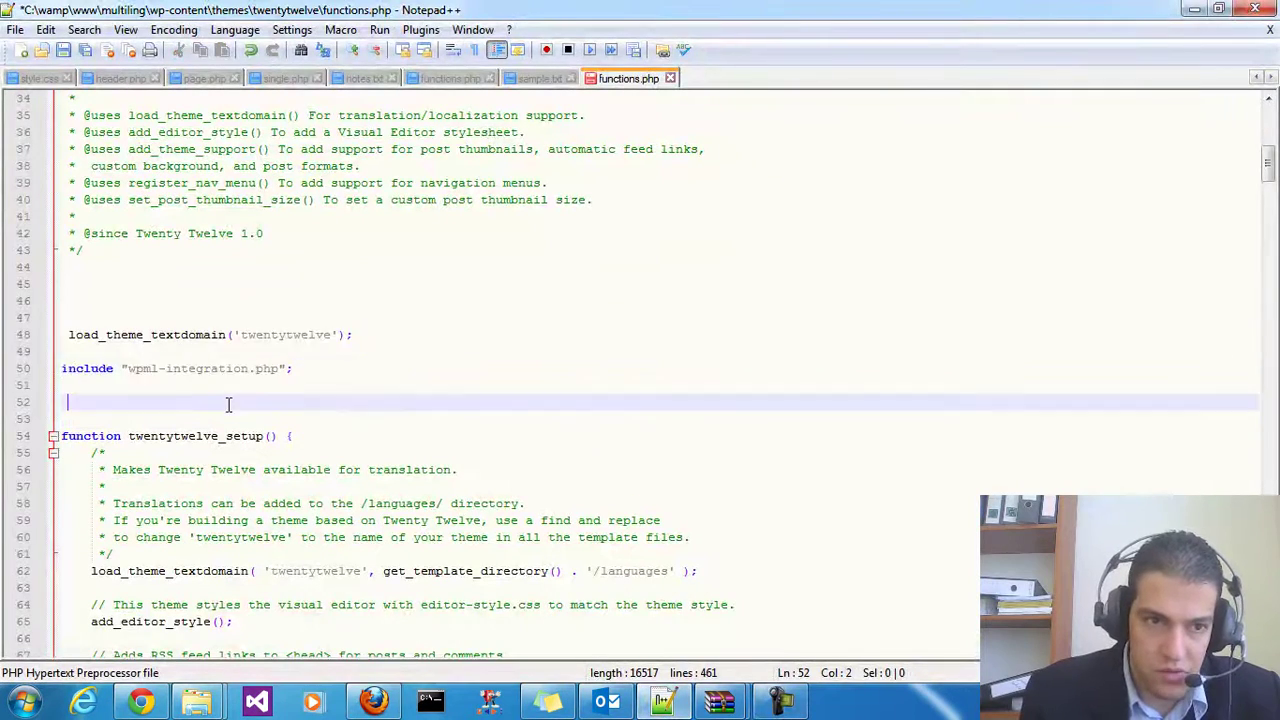
Save functions.php and open the ML TEST site in a new browser tab
{"action": "left_click", "coordinate": [60, 50]}
{"action": "left_click", "coordinate": [143, 703]}
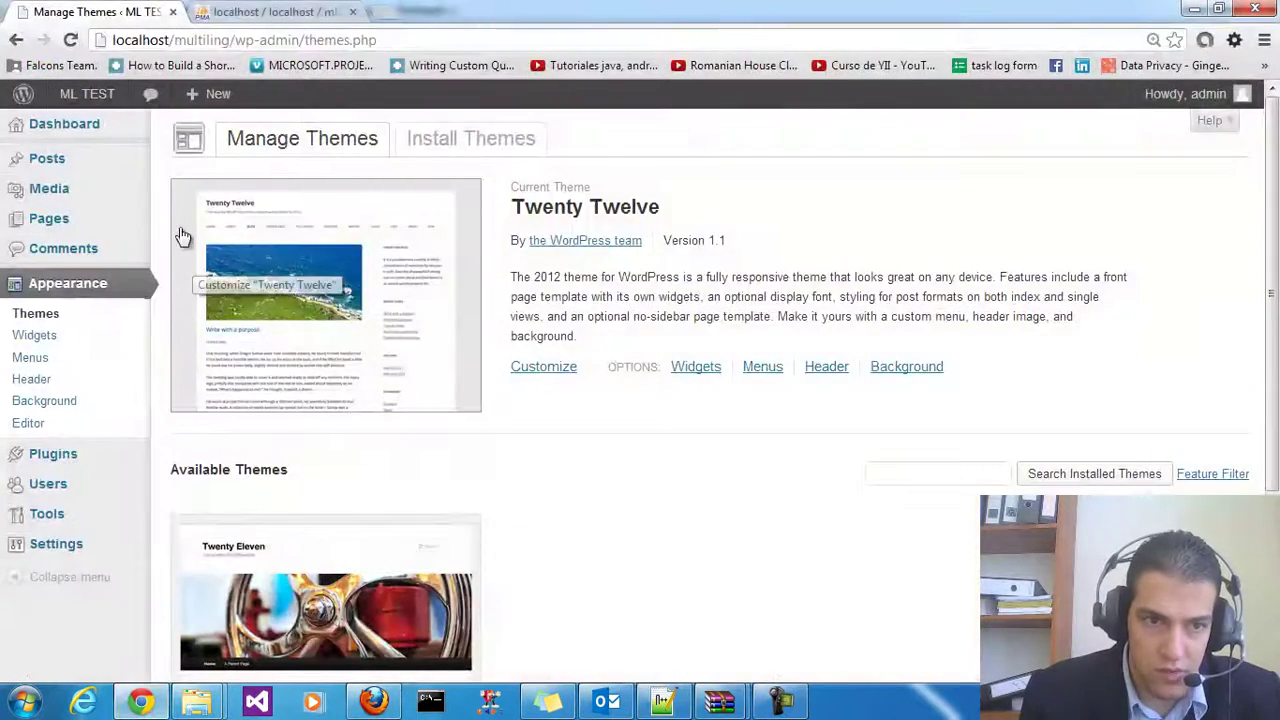
{"action": "mouse_move", "coordinate": [97, 105]}
{"action": "right_click", "coordinate": [104, 128]}
{"action": "left_click", "coordinate": [170, 143]}
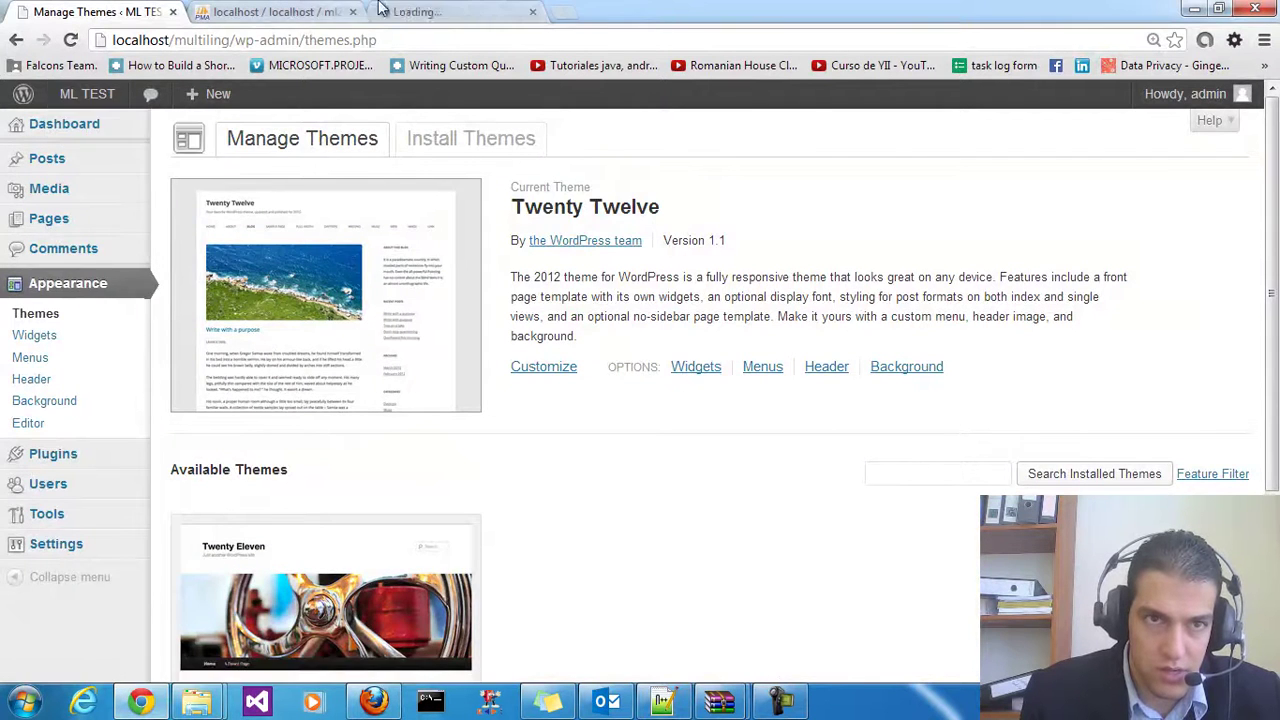
{"action": "left_click", "coordinate": [430, 12]}
{"action": "scroll", "coordinate": [457, 270], "scroll_direction": "down", "scroll_amount": 4}
{"action": "scroll", "coordinate": [417, 200], "scroll_direction": "up", "scroll_amount": 4}
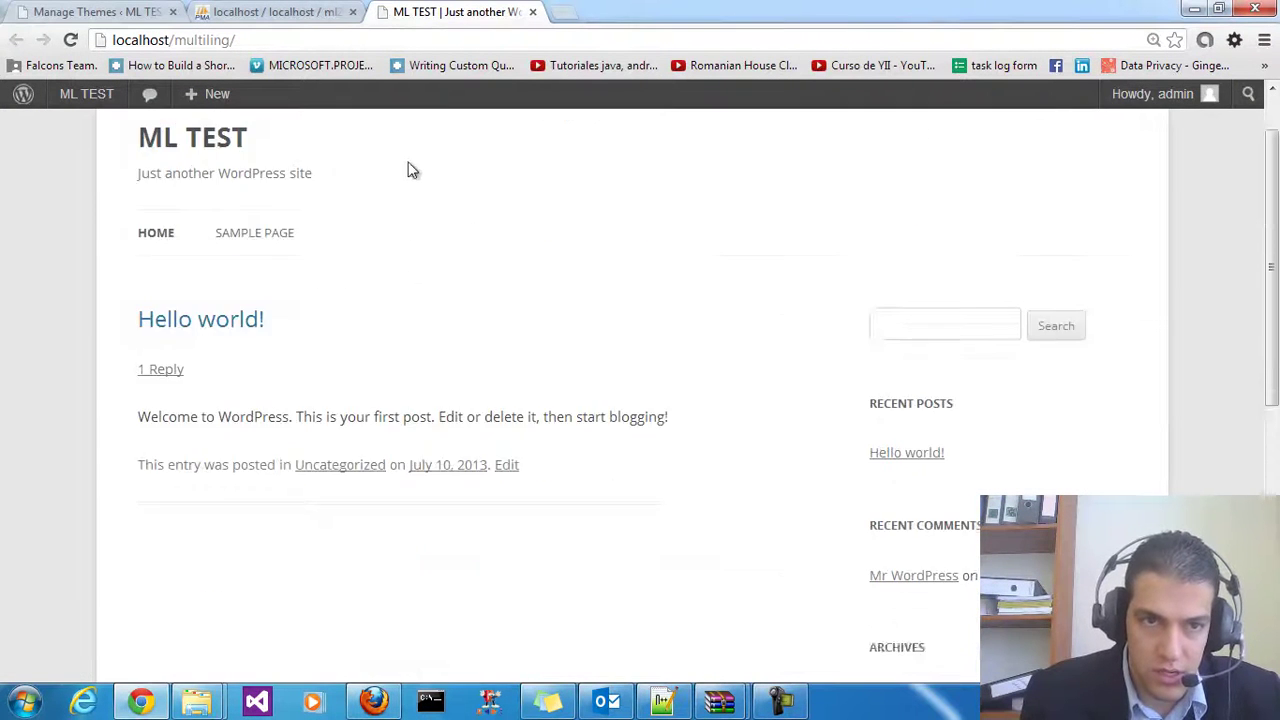
Reload the Manage Themes page and confirm the ML TEST site tab still loads
{"action": "left_click", "coordinate": [45, 12]}
{"action": "right_click", "coordinate": [760, 190]}
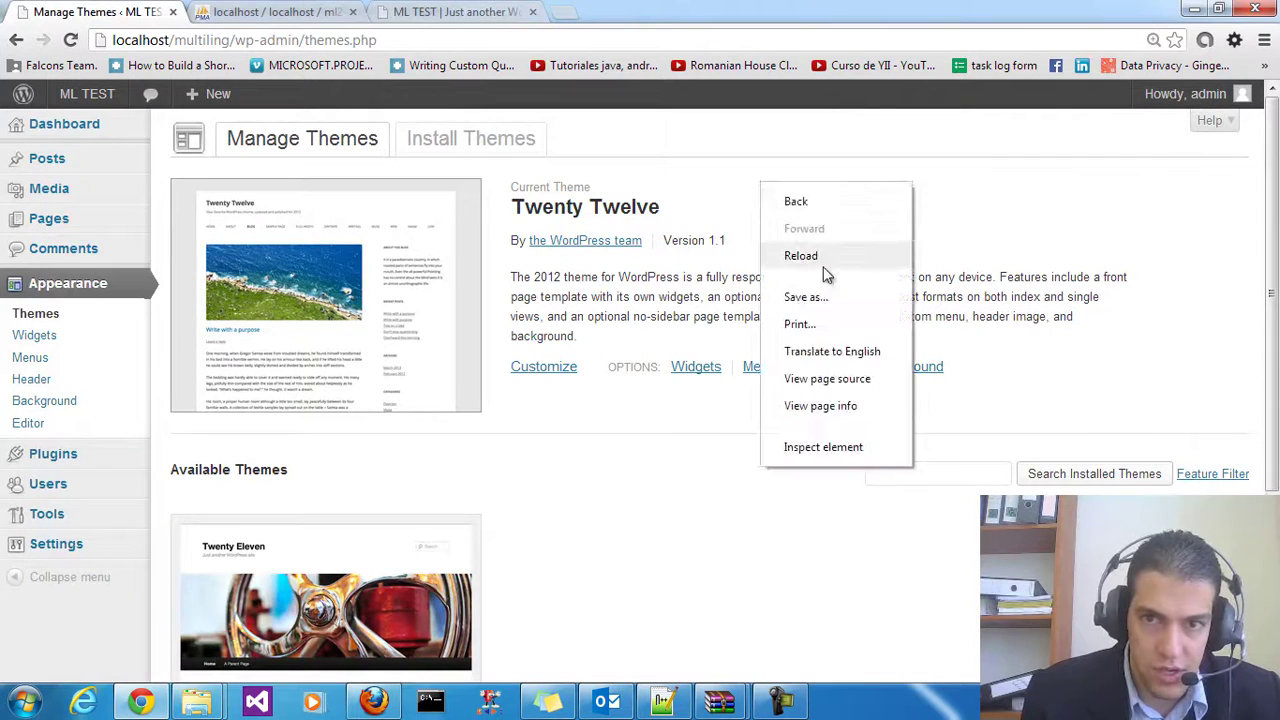
{"action": "left_click", "coordinate": [805, 256]}
{"action": "left_click", "coordinate": [445, 12]}
{"action": "scroll", "coordinate": [360, 350], "scroll_direction": "down", "scroll_amount": 3}
{"action": "scroll", "coordinate": [371, 371], "scroll_direction": "up", "scroll_amount": 3}
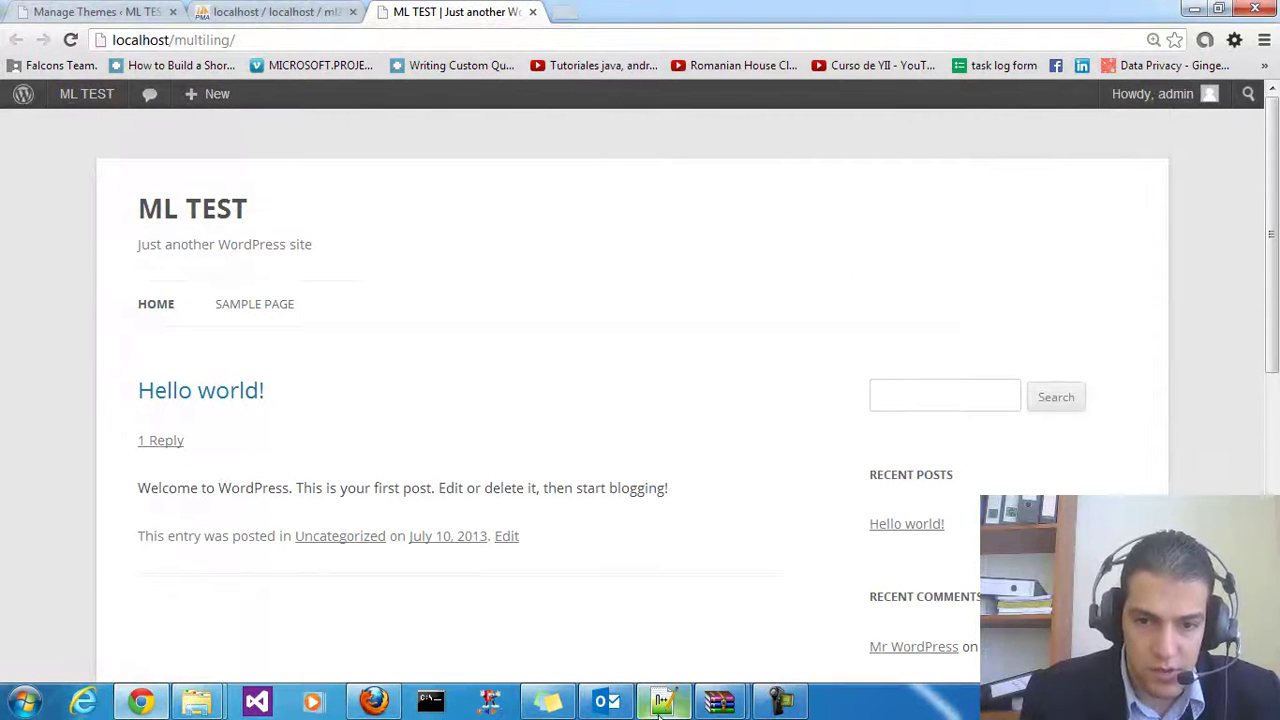
{"action": "left_click", "coordinate": [110, 12]}
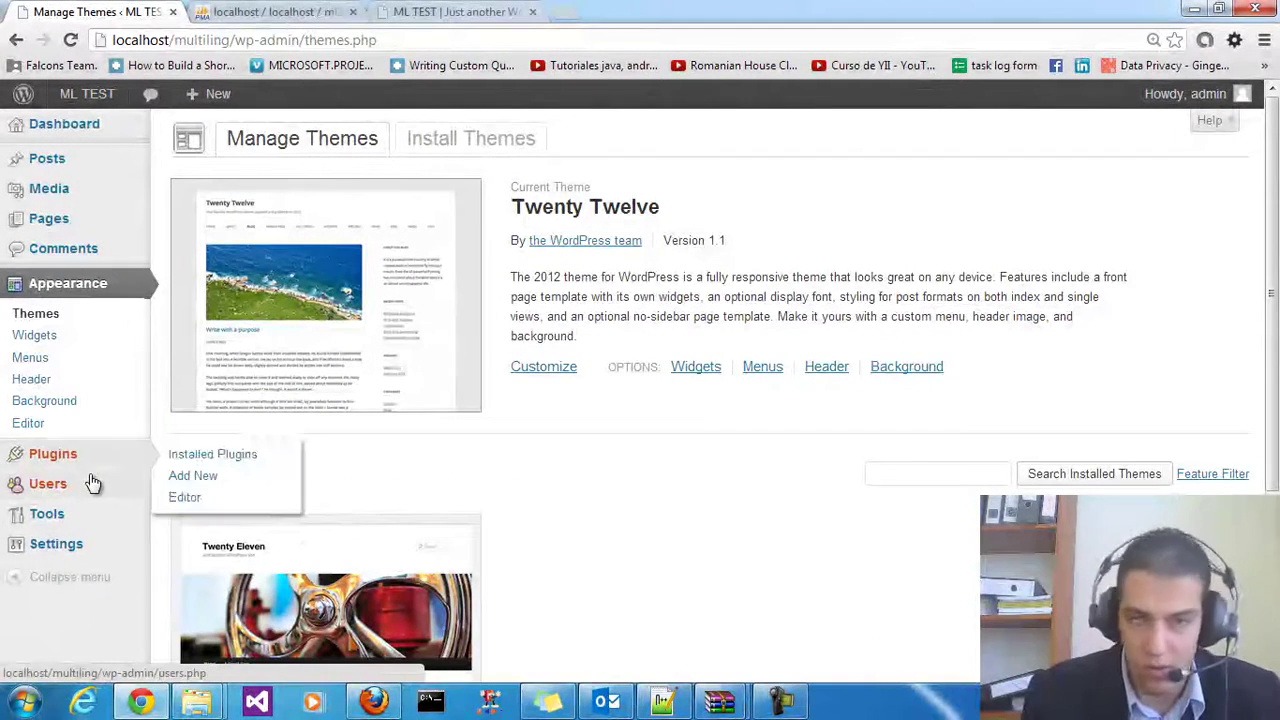
Activate WPML Multilingual CMS from Installed Plugins and choose to configure it manually
{"action": "mouse_move", "coordinate": [84, 462]}
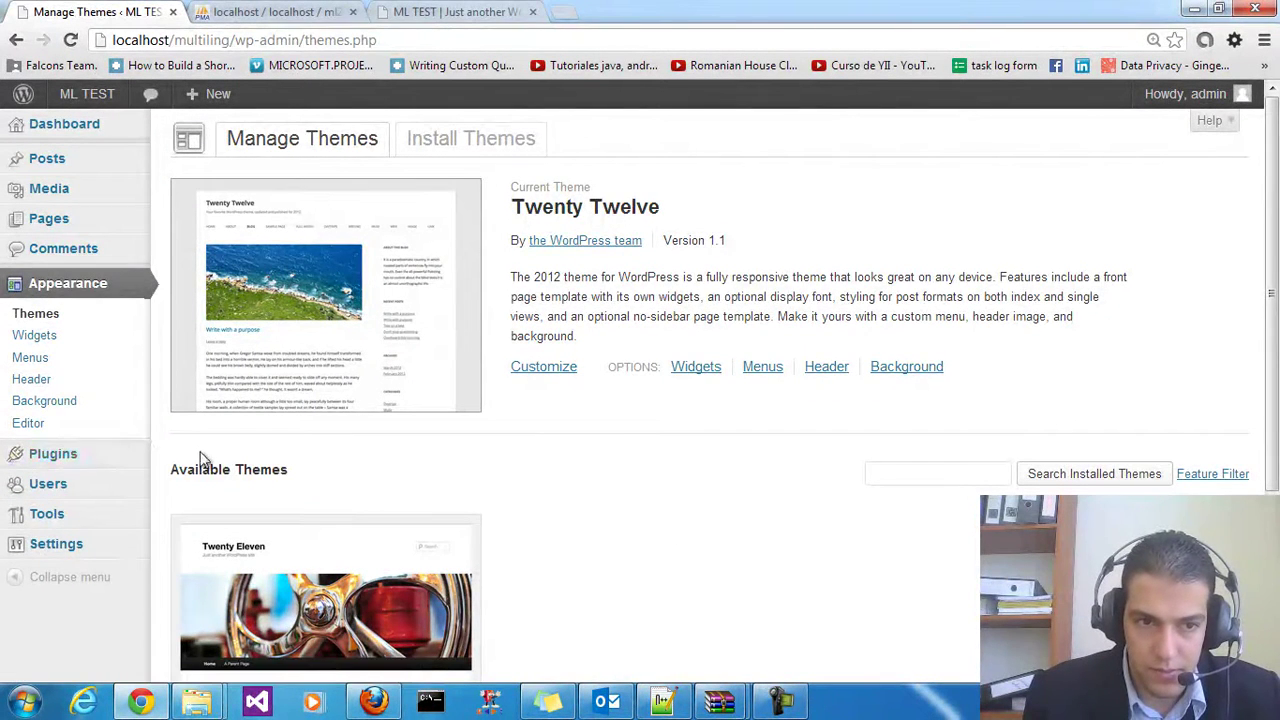
{"action": "left_click", "coordinate": [112, 459]}
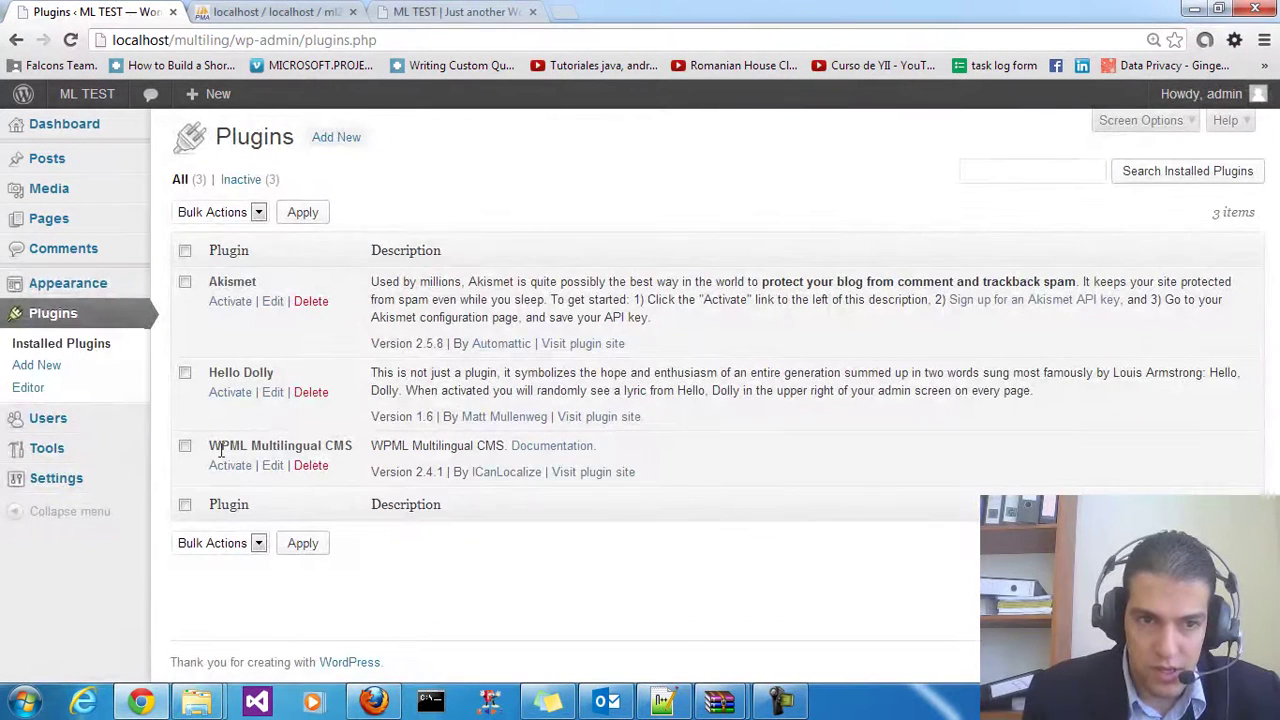
{"action": "left_click", "coordinate": [238, 468]}
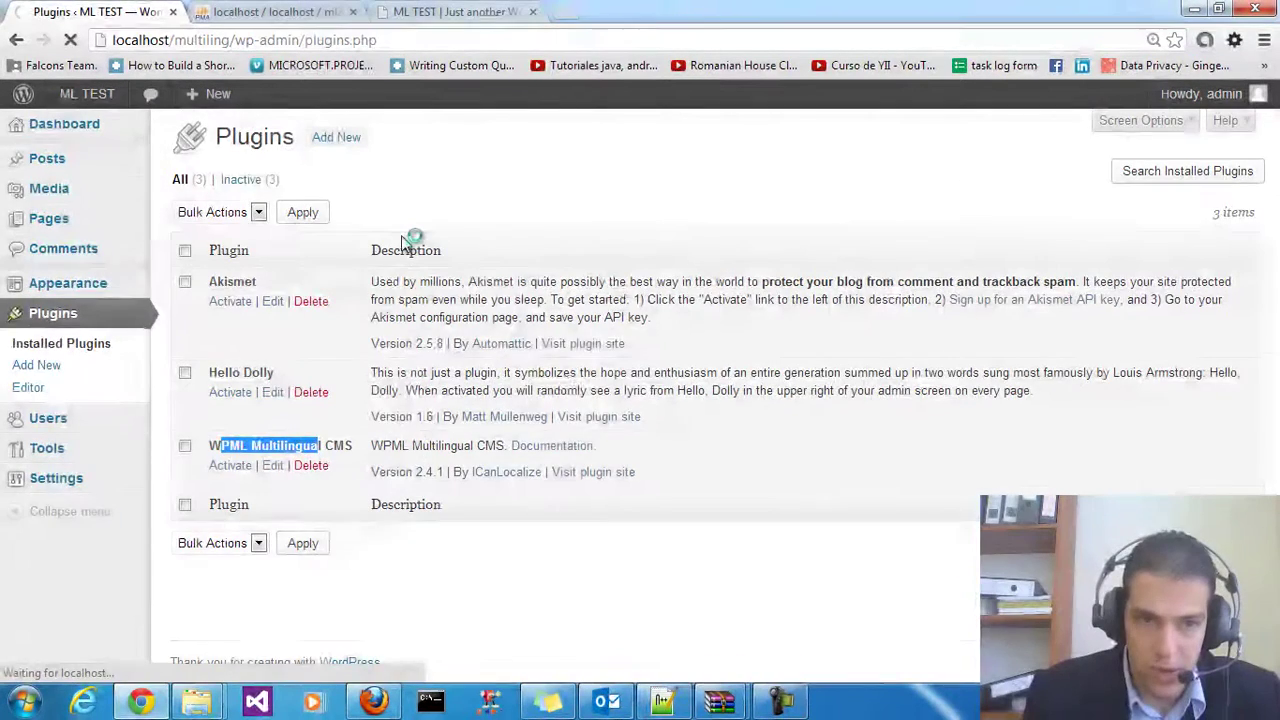
{"action": "scroll", "coordinate": [447, 253], "scroll_direction": "down", "scroll_amount": 1}
{"action": "scroll", "coordinate": [447, 253], "scroll_direction": "up", "scroll_amount": 1}
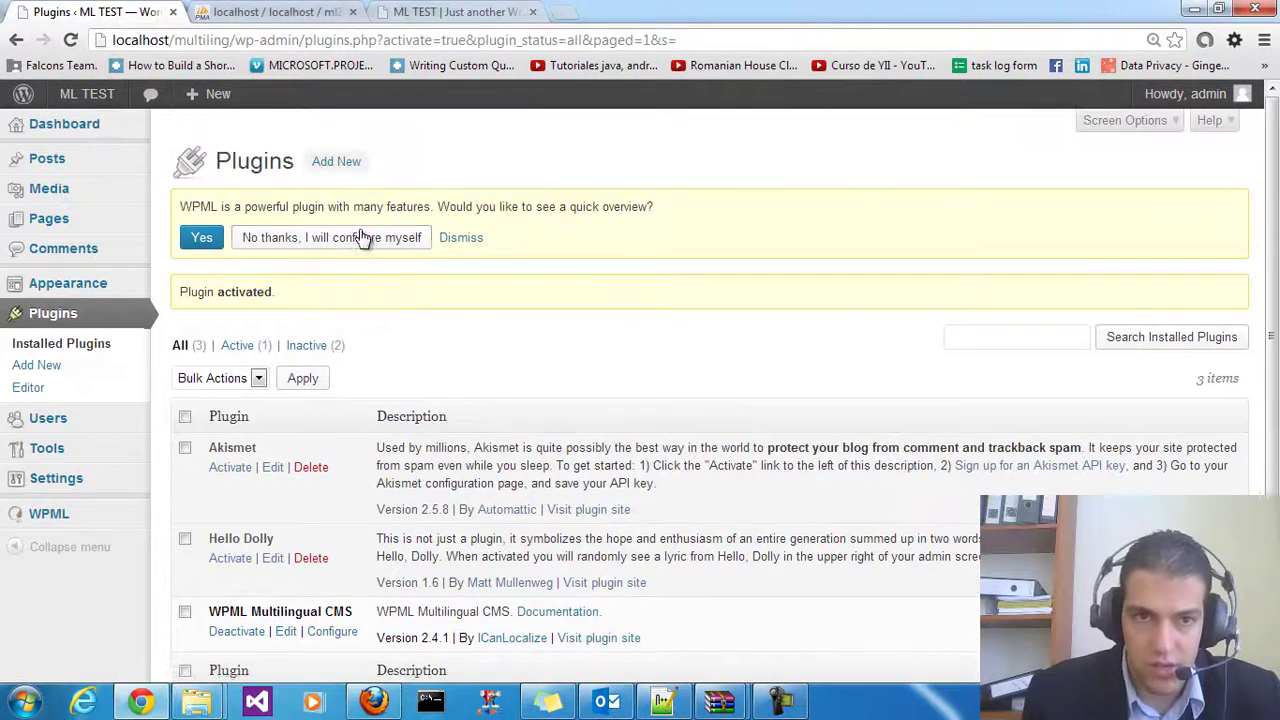
{"action": "left_click", "coordinate": [334, 243]}
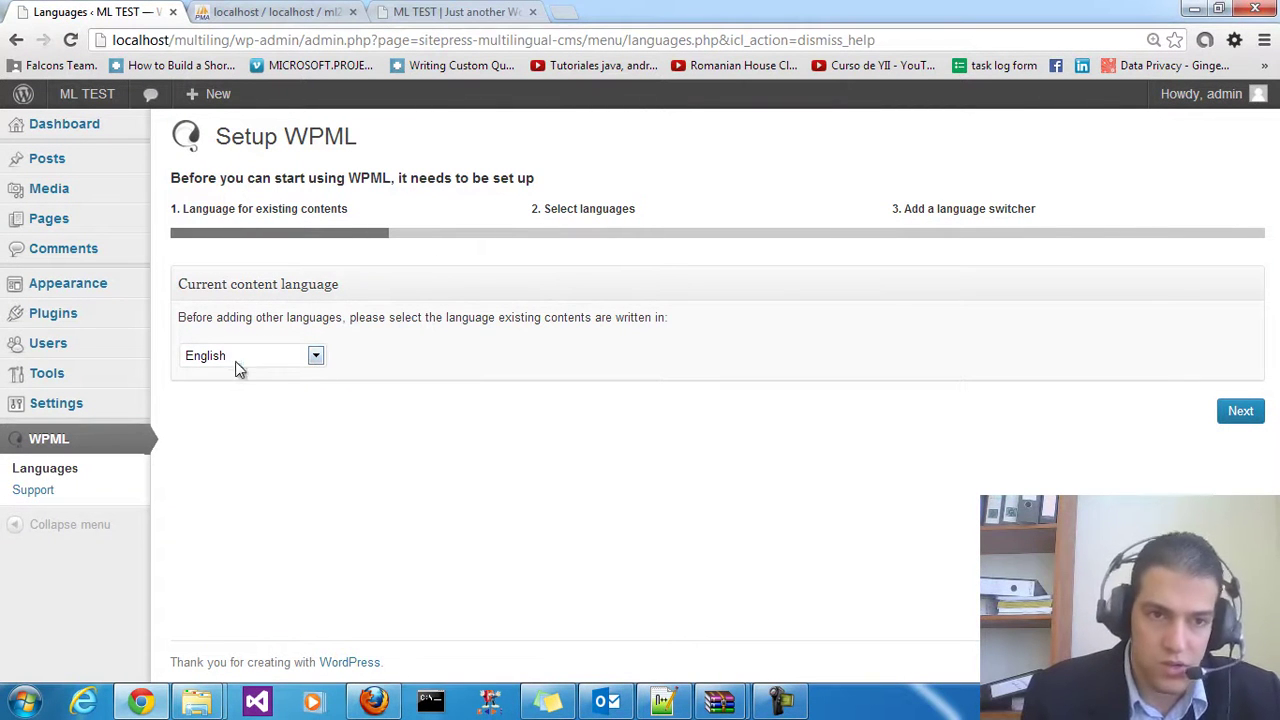
Add Arabic as a site language next to English and continue to the language switcher step
{"action": "left_click", "coordinate": [1240, 408]}
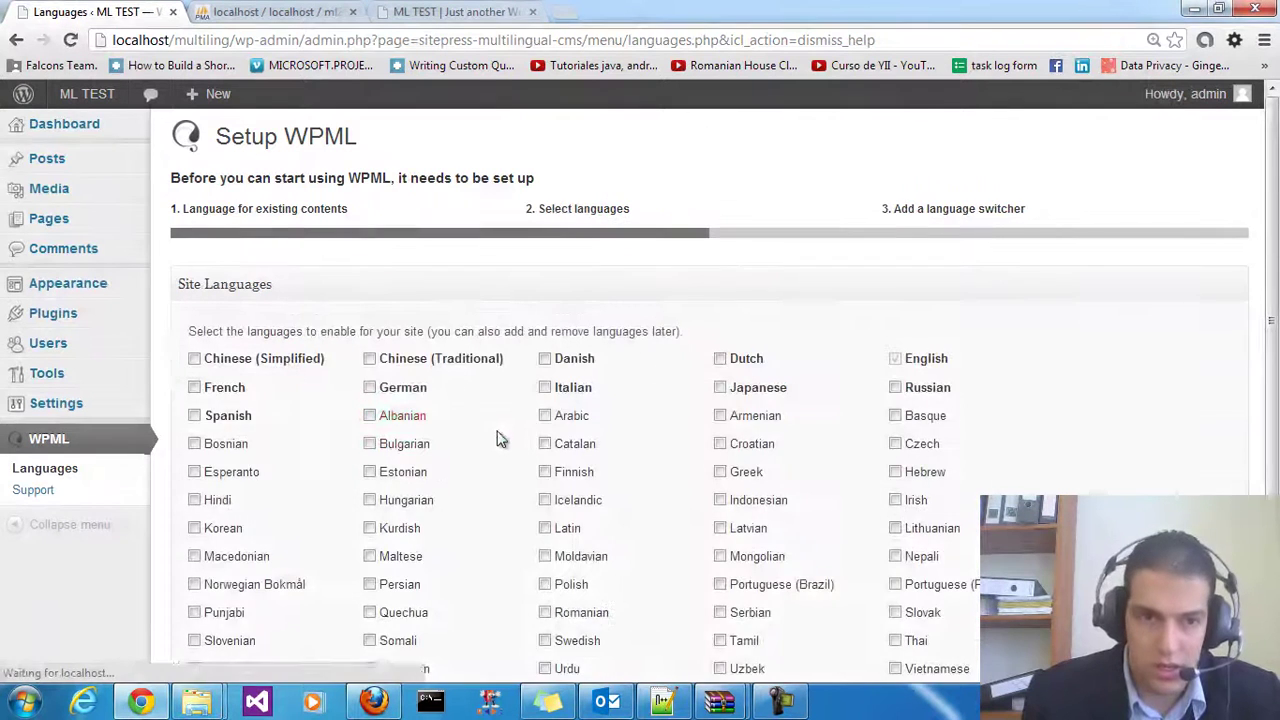
{"action": "scroll", "coordinate": [365, 418], "scroll_direction": "down", "scroll_amount": 1}
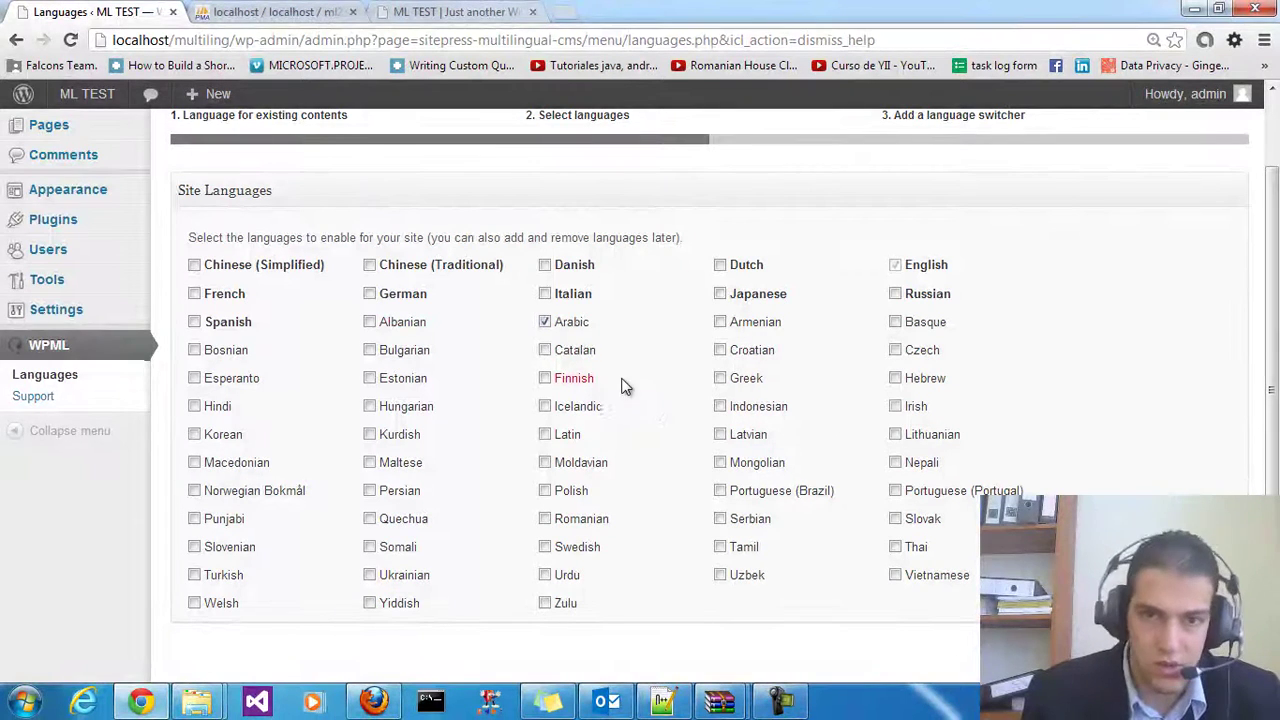
{"action": "left_click", "coordinate": [1237, 394]}
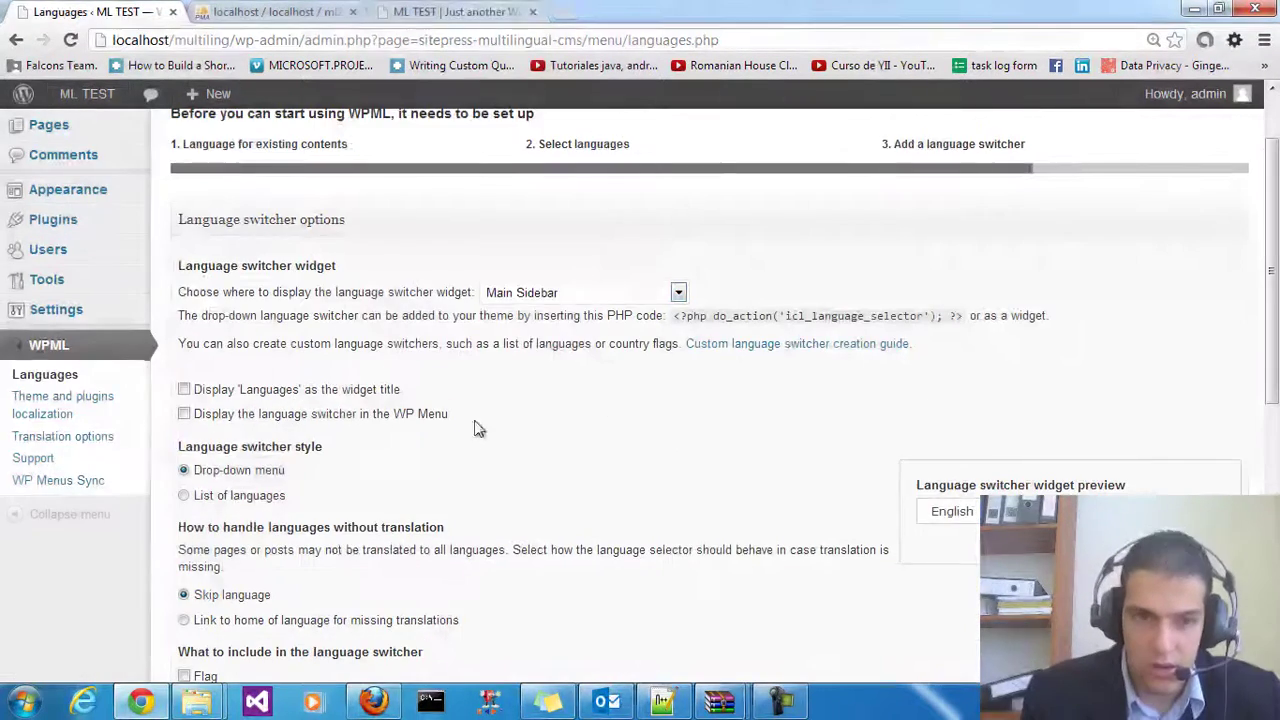
Copy the <?php do_action('icl_language_selector'); ?> snippet from the switcher settings
{"action": "scroll", "coordinate": [600, 400], "scroll_direction": "down", "scroll_amount": 1}
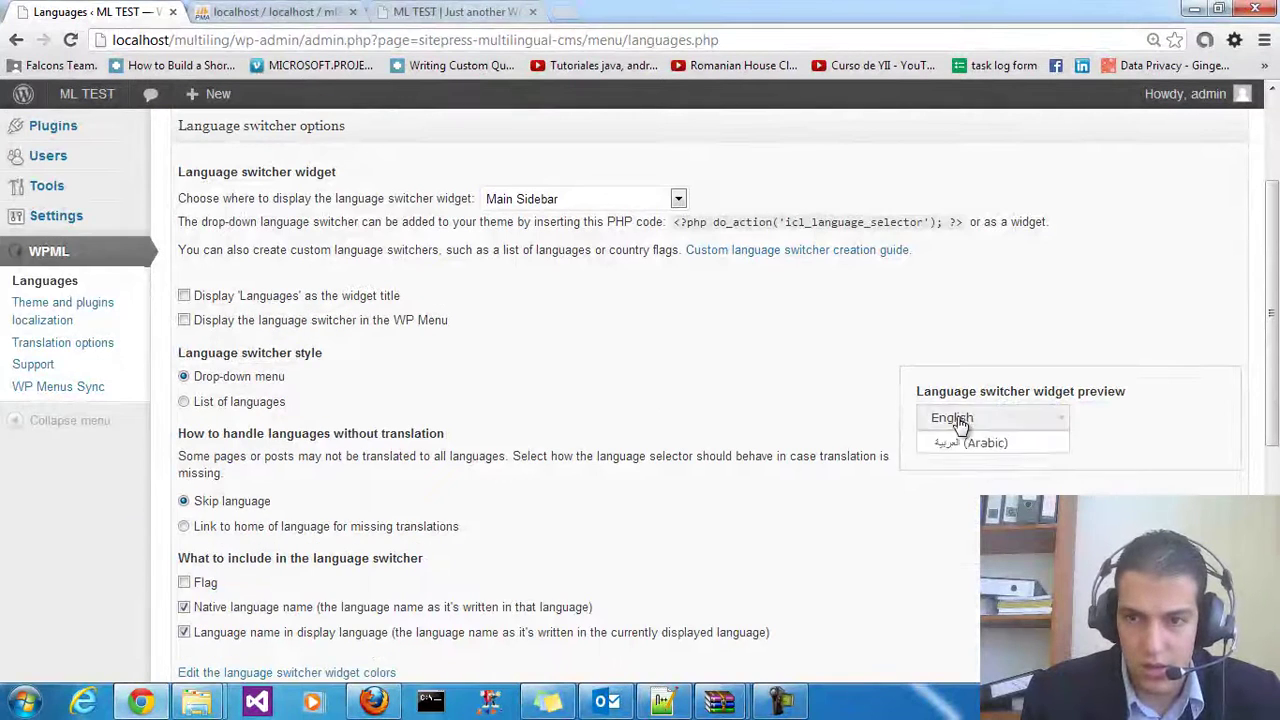
{"action": "scroll", "coordinate": [752, 398], "scroll_direction": "down", "scroll_amount": 1}
{"action": "scroll", "coordinate": [747, 398], "scroll_direction": "down", "scroll_amount": 4}
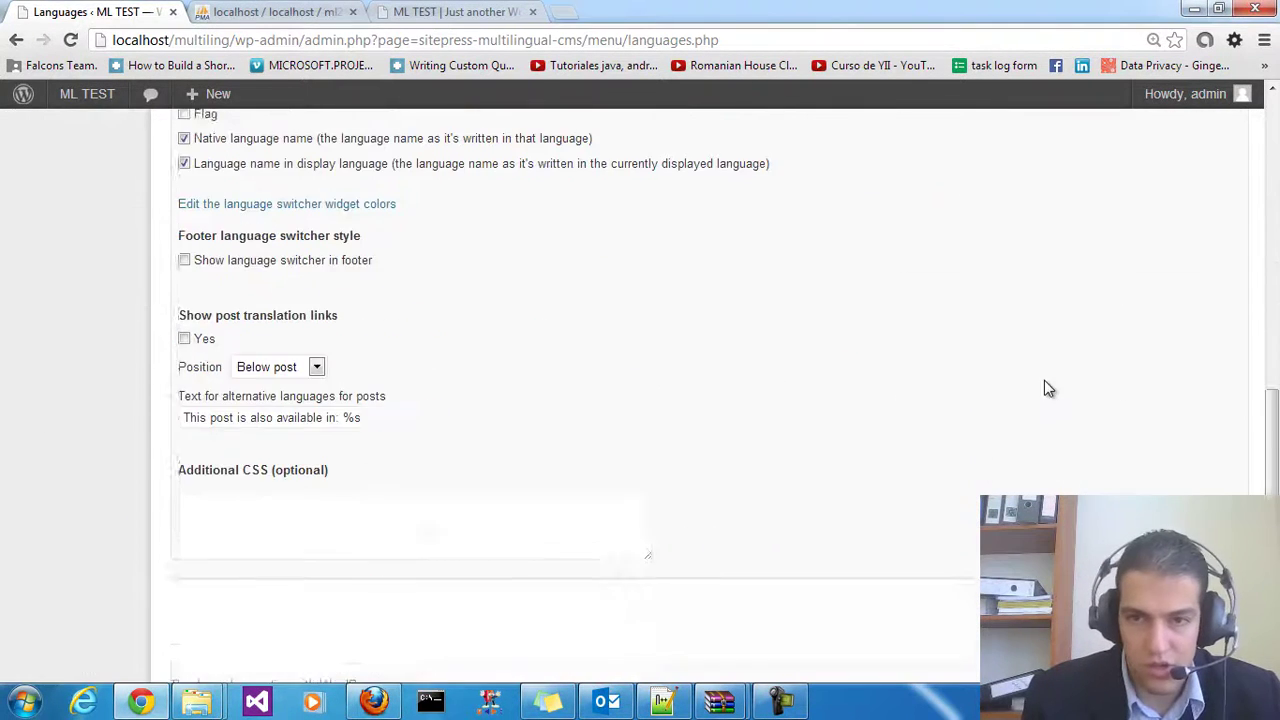
{"action": "scroll", "coordinate": [1094, 460], "scroll_direction": "up", "scroll_amount": 7}
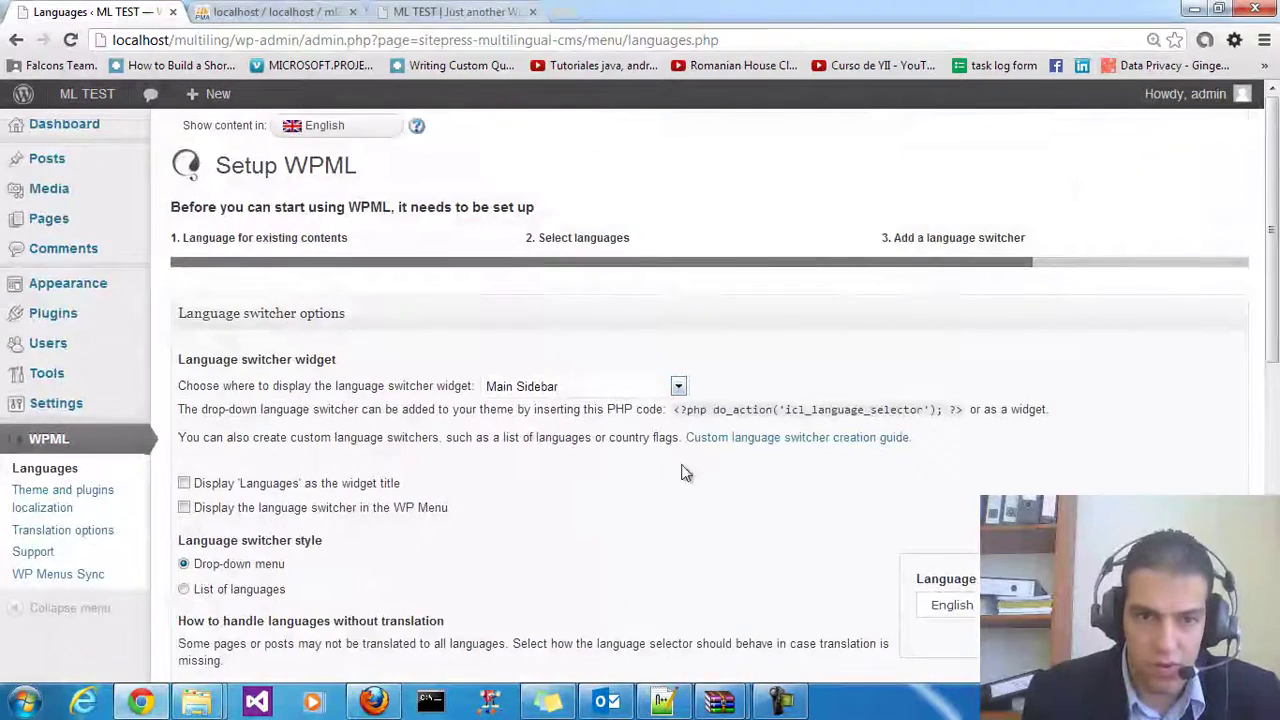
{"action": "scroll", "coordinate": [642, 475], "scroll_direction": "down", "scroll_amount": 4}
{"action": "scroll", "coordinate": [540, 466], "scroll_direction": "down", "scroll_amount": 3}
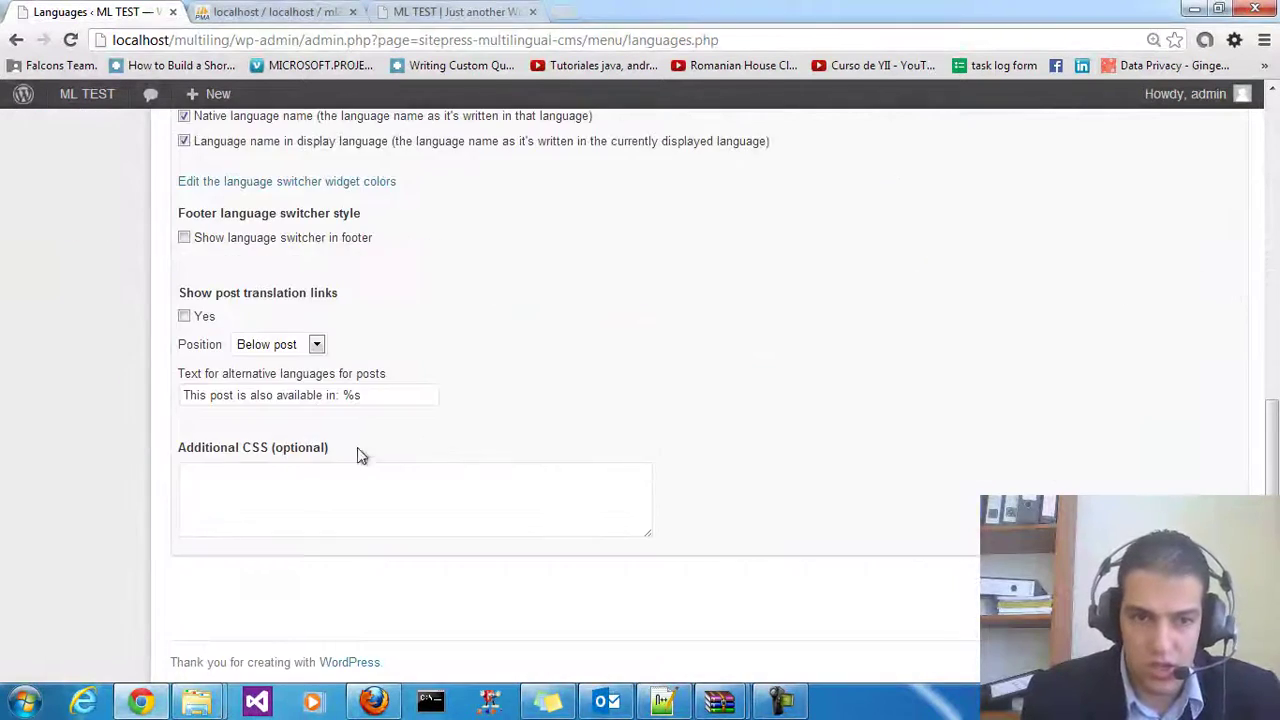
{"action": "scroll", "coordinate": [977, 329], "scroll_direction": "up", "scroll_amount": 3}
{"action": "scroll", "coordinate": [977, 434], "scroll_direction": "down", "scroll_amount": 1}
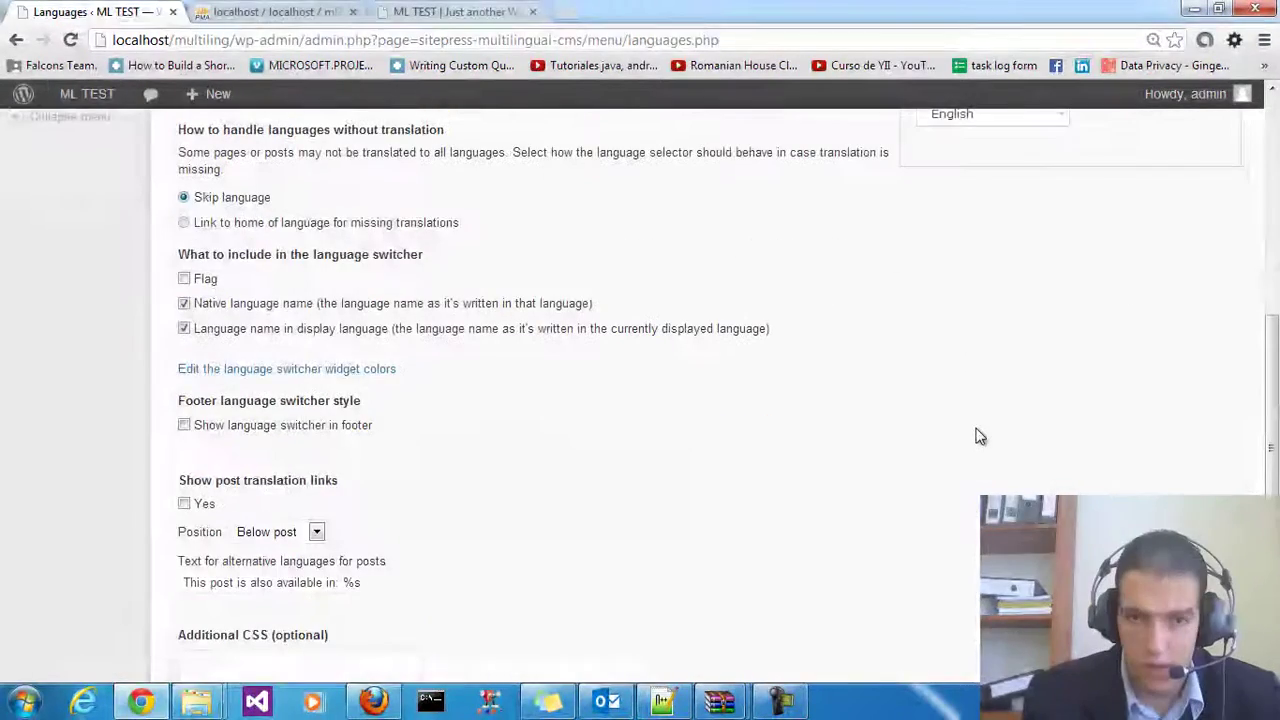
{"action": "scroll", "coordinate": [990, 450], "scroll_direction": "down", "scroll_amount": 1}
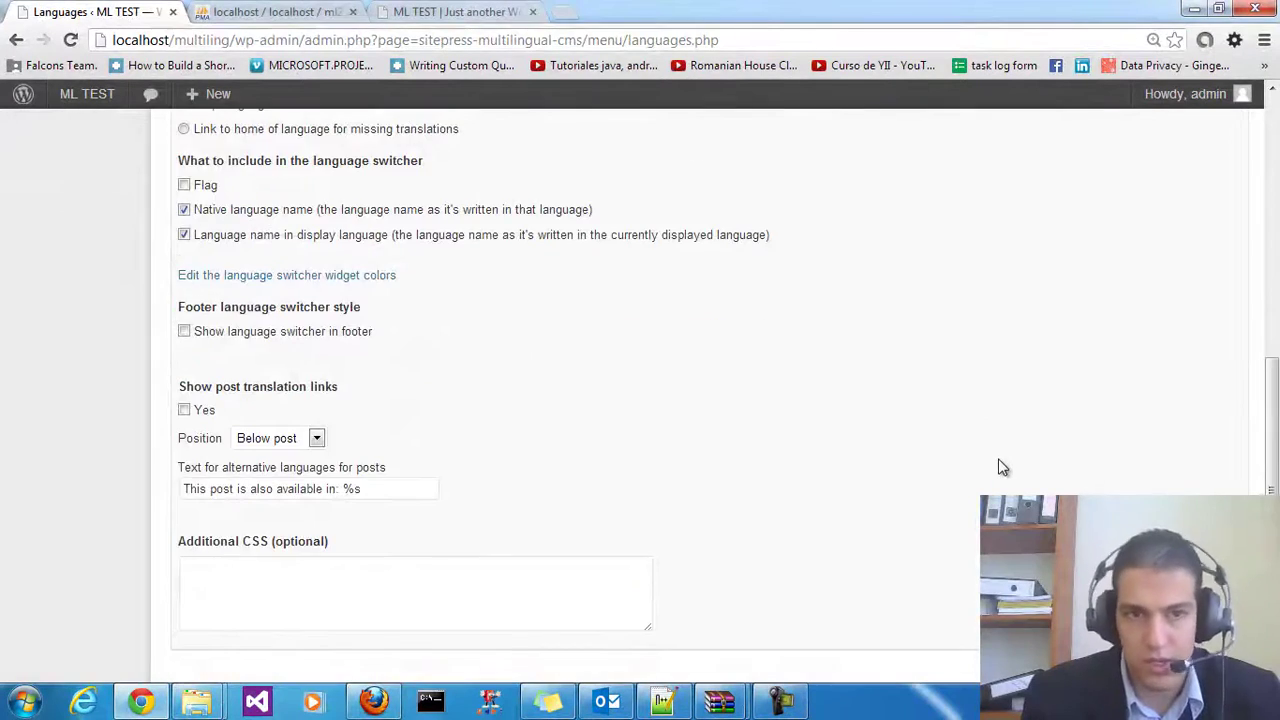
{"action": "scroll", "coordinate": [1000, 463], "scroll_direction": "up", "scroll_amount": 4}
{"action": "scroll", "coordinate": [835, 471], "scroll_direction": "down", "scroll_amount": 1}
{"action": "scroll", "coordinate": [835, 471], "scroll_direction": "up", "scroll_amount": 3}
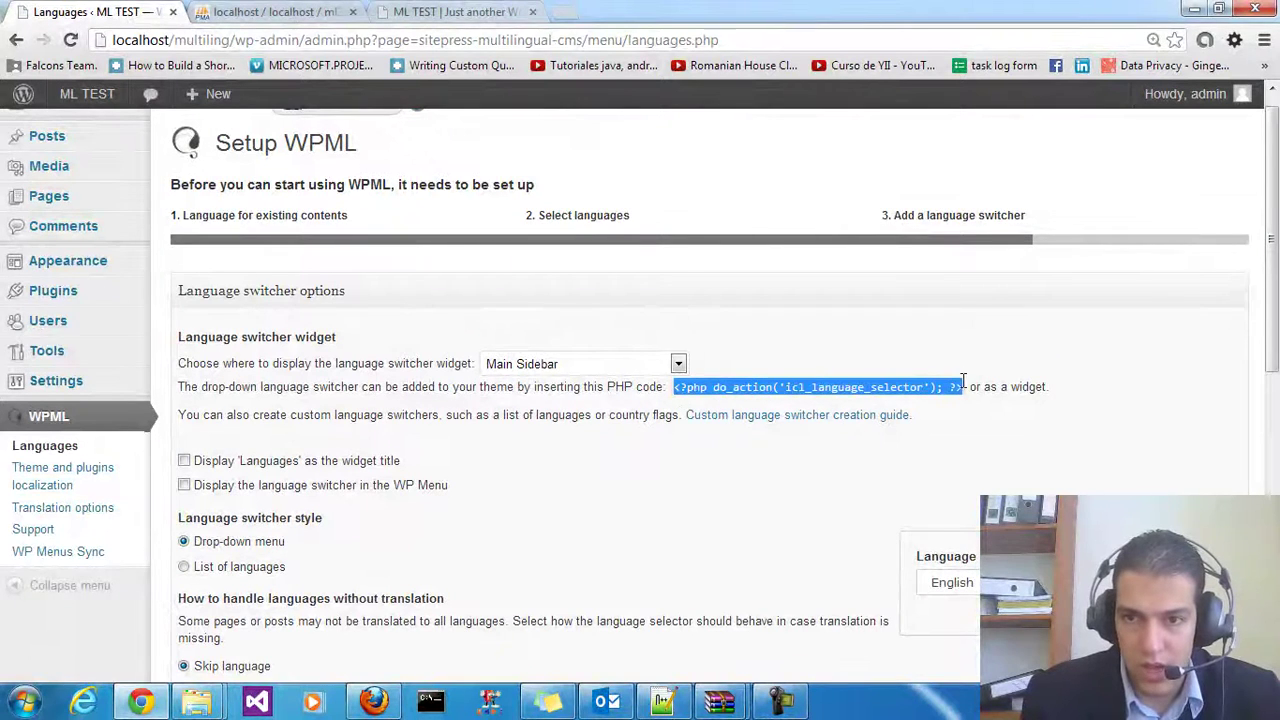
{"action": "right_click", "coordinate": [900, 397]}
{"action": "left_click", "coordinate": [905, 411]}
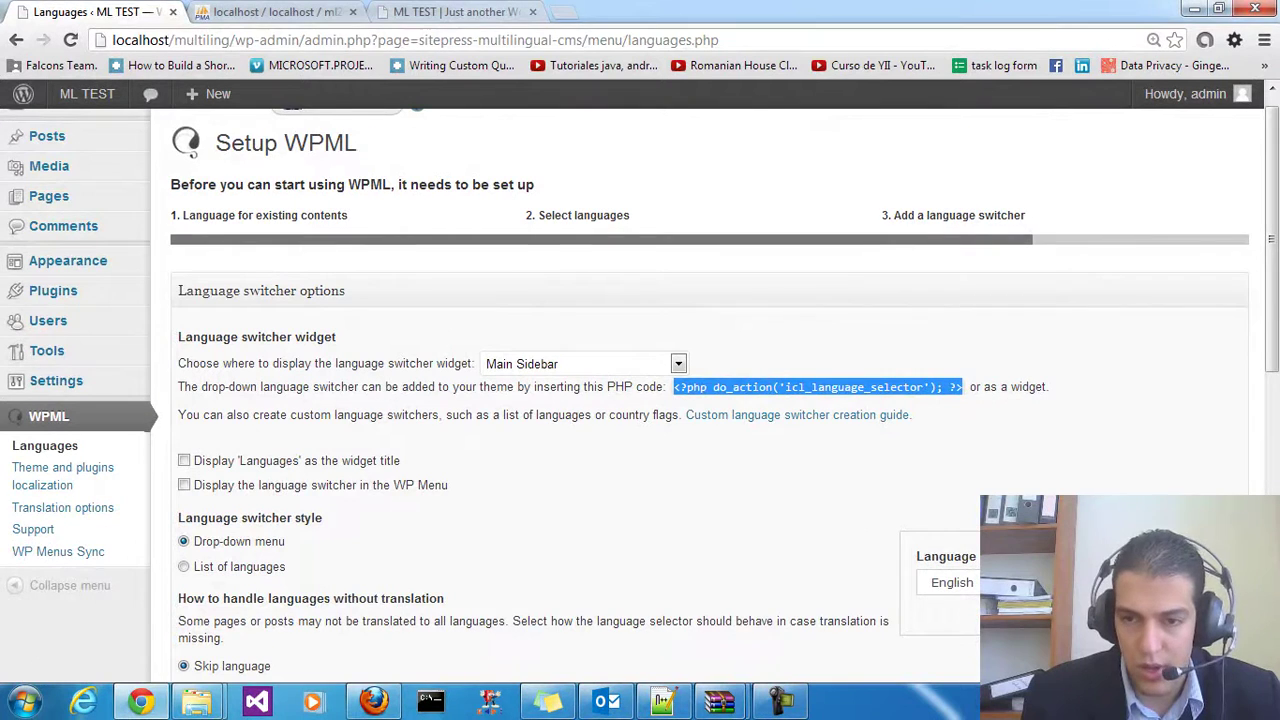
{"action": "scroll", "coordinate": [713, 323], "scroll_direction": "down", "scroll_amount": 1}
{"action": "right_click", "coordinate": [705, 290]}
{"action": "left_click", "coordinate": [737, 308]}
{"action": "scroll", "coordinate": [880, 510], "scroll_direction": "down", "scroll_amount": 3}
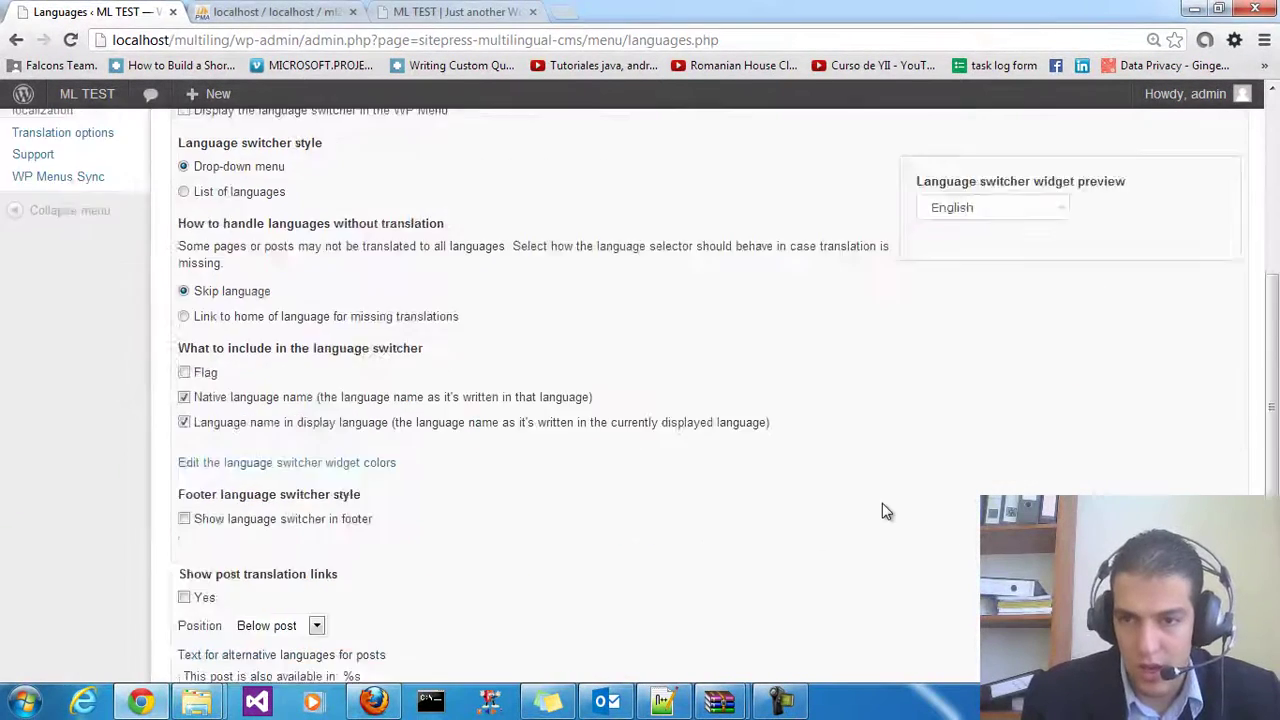
{"action": "scroll", "coordinate": [880, 510], "scroll_direction": "down", "scroll_amount": 3}
Reload the WPML Languages page and open the live ML TEST site in a new tab
{"action": "key", "text": "F5"}
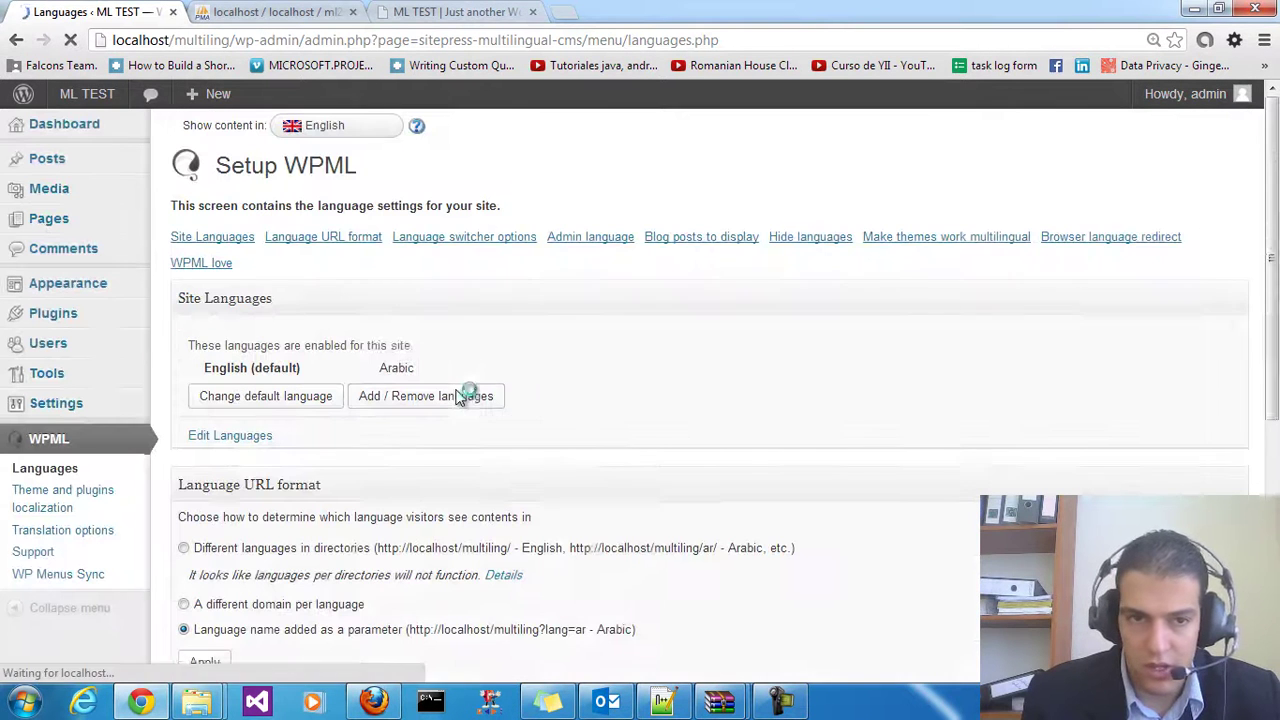
{"action": "mouse_move", "coordinate": [105, 103]}
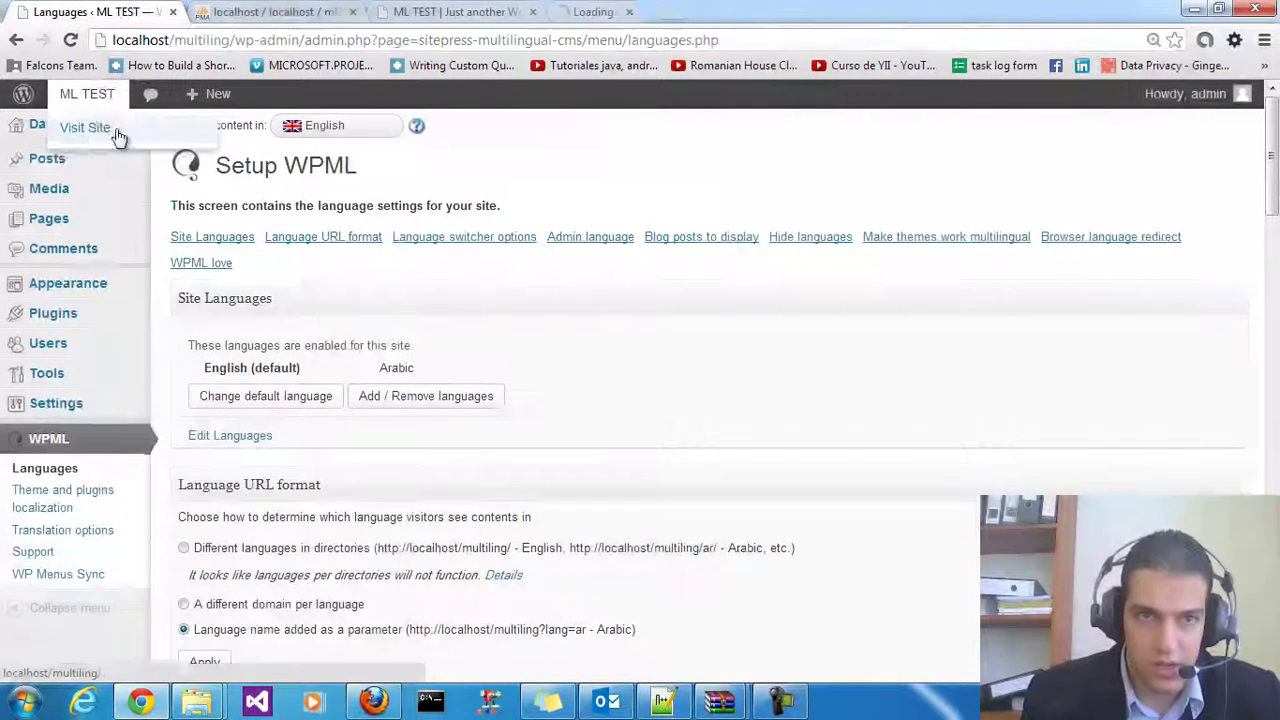
{"action": "middle_click", "coordinate": [100, 128]}
{"action": "left_click", "coordinate": [585, 10]}
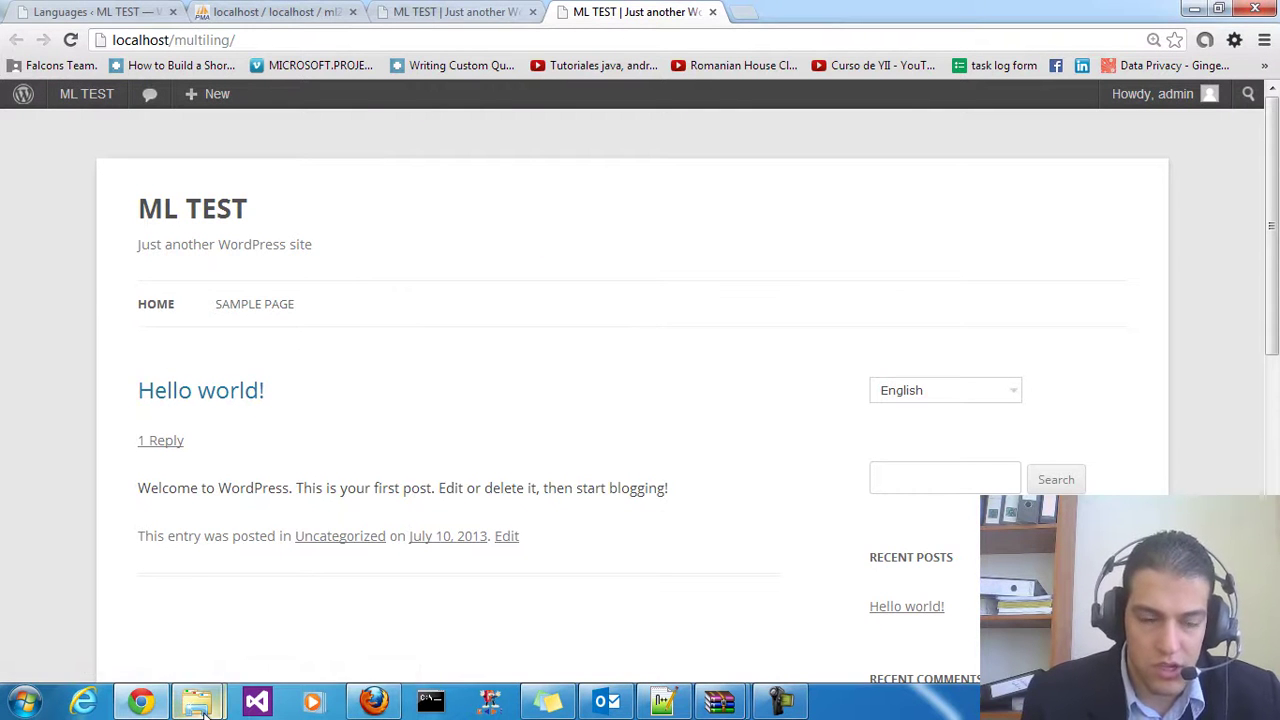
Open header.php from the twentytwelve theme folder in Notepad++
{"action": "mouse_move", "coordinate": [197, 702]}
{"action": "left_click", "coordinate": [179, 606]}
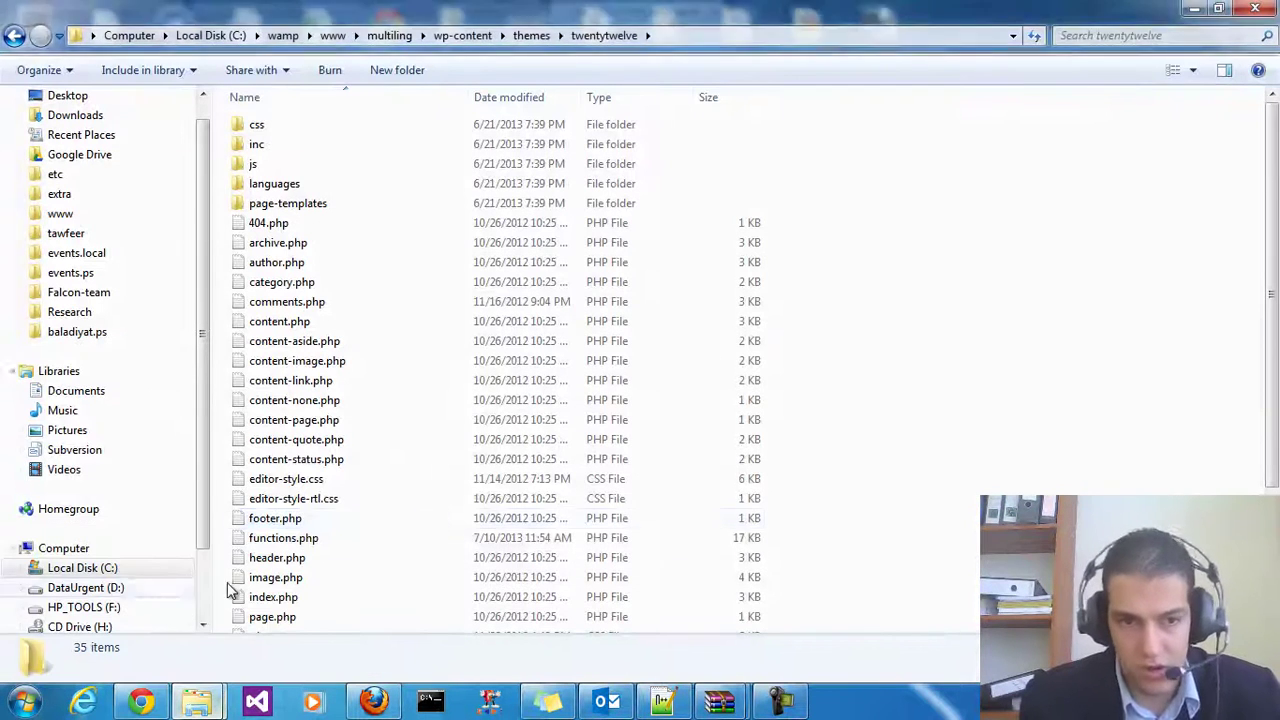
{"action": "left_click", "coordinate": [320, 499]}
{"action": "left_click", "coordinate": [300, 344]}
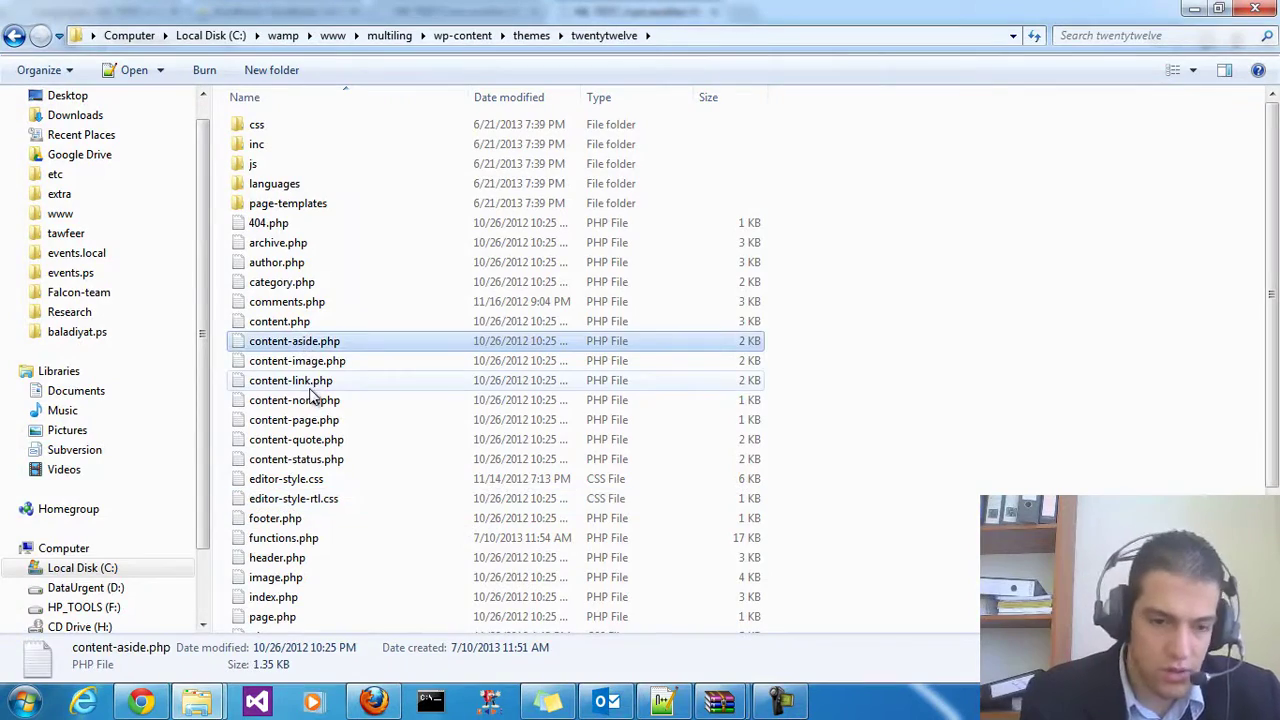
{"action": "key", "text": "h"}
{"action": "double_click", "coordinate": [303, 565]}
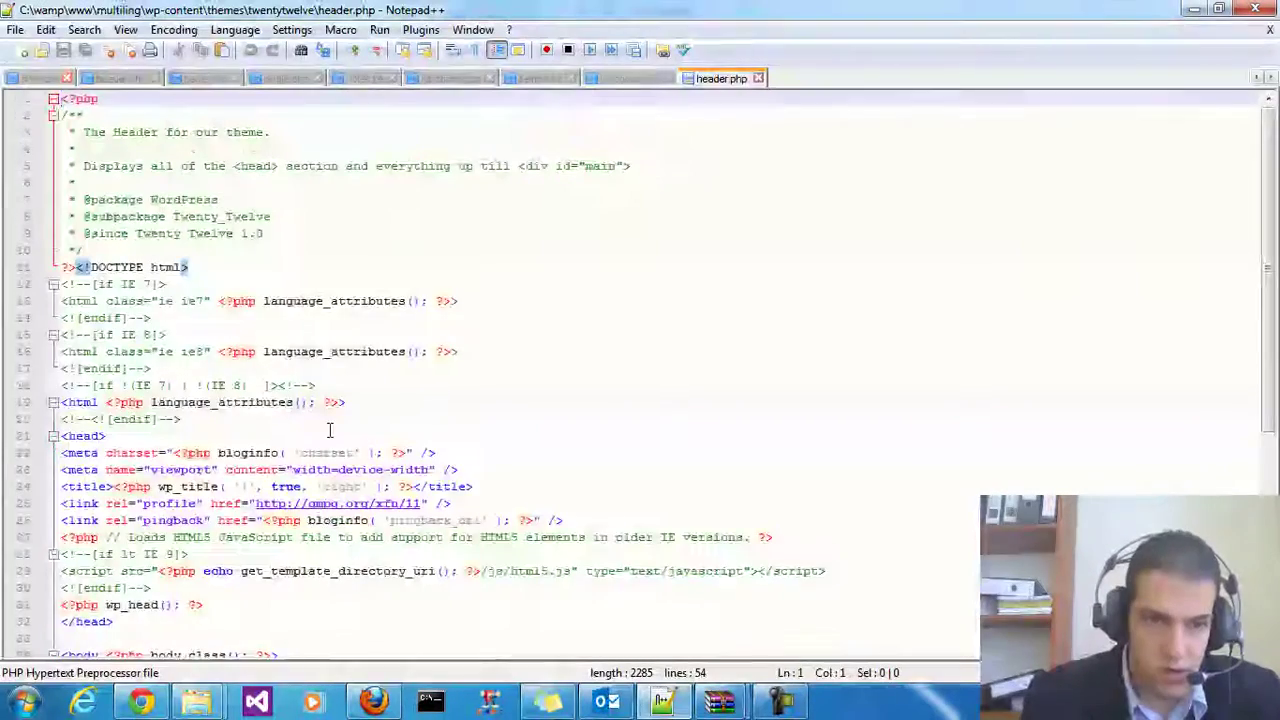
Paste the icl_language_selector call at the end of line 54 in header.php and save
{"action": "scroll", "coordinate": [327, 425], "scroll_direction": "down", "scroll_amount": 7}
{"action": "left_click", "coordinate": [193, 318]}
{"action": "left_click", "coordinate": [240, 301]}
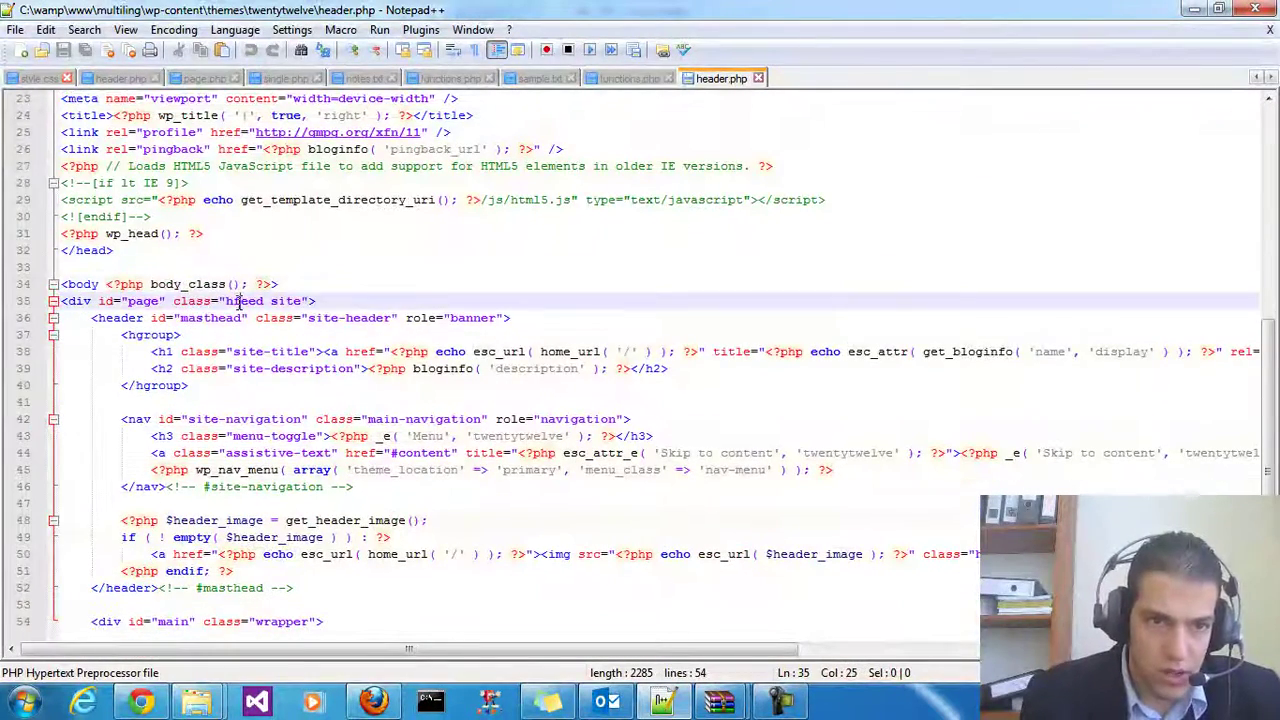
{"action": "left_click", "coordinate": [497, 322]}
{"action": "left_click", "coordinate": [416, 355]}
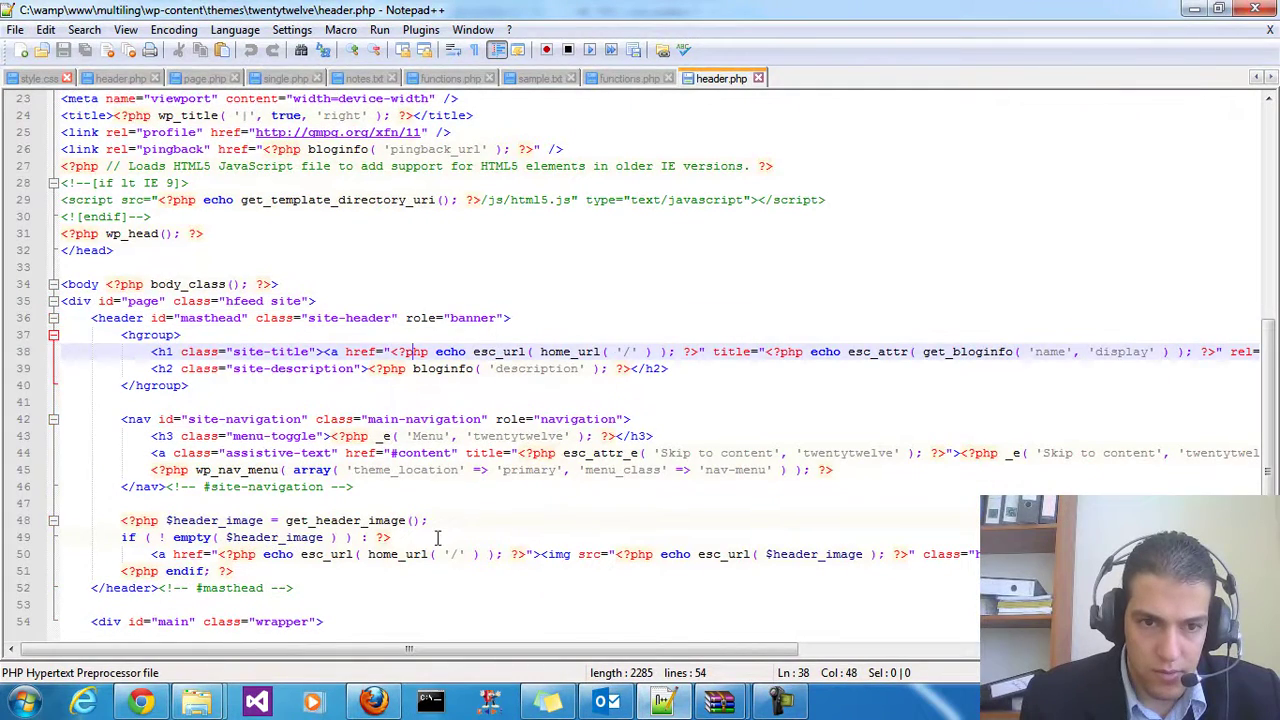
{"action": "left_click", "coordinate": [345, 522]}
{"action": "left_click", "coordinate": [256, 621]}
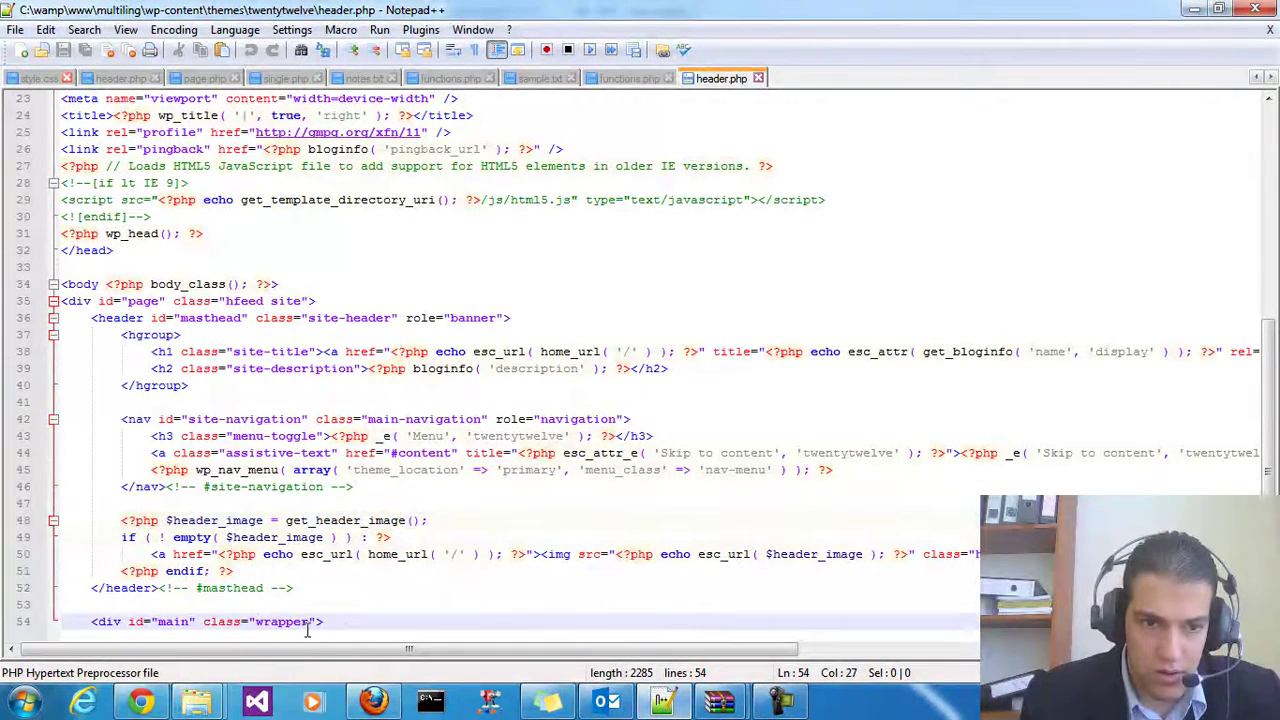
{"action": "left_click", "coordinate": [358, 621]}
{"action": "key", "text": "ctrl+v"}
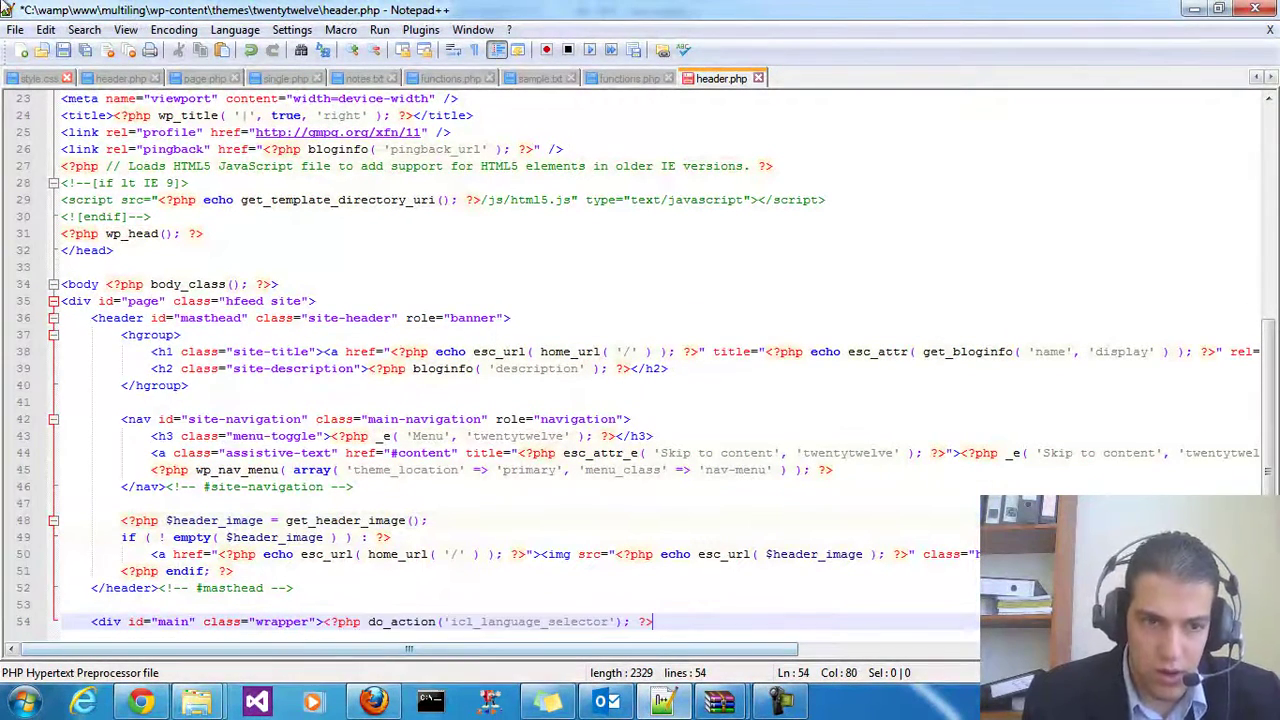
{"action": "left_click", "coordinate": [62, 50]}
{"action": "left_click", "coordinate": [141, 701]}
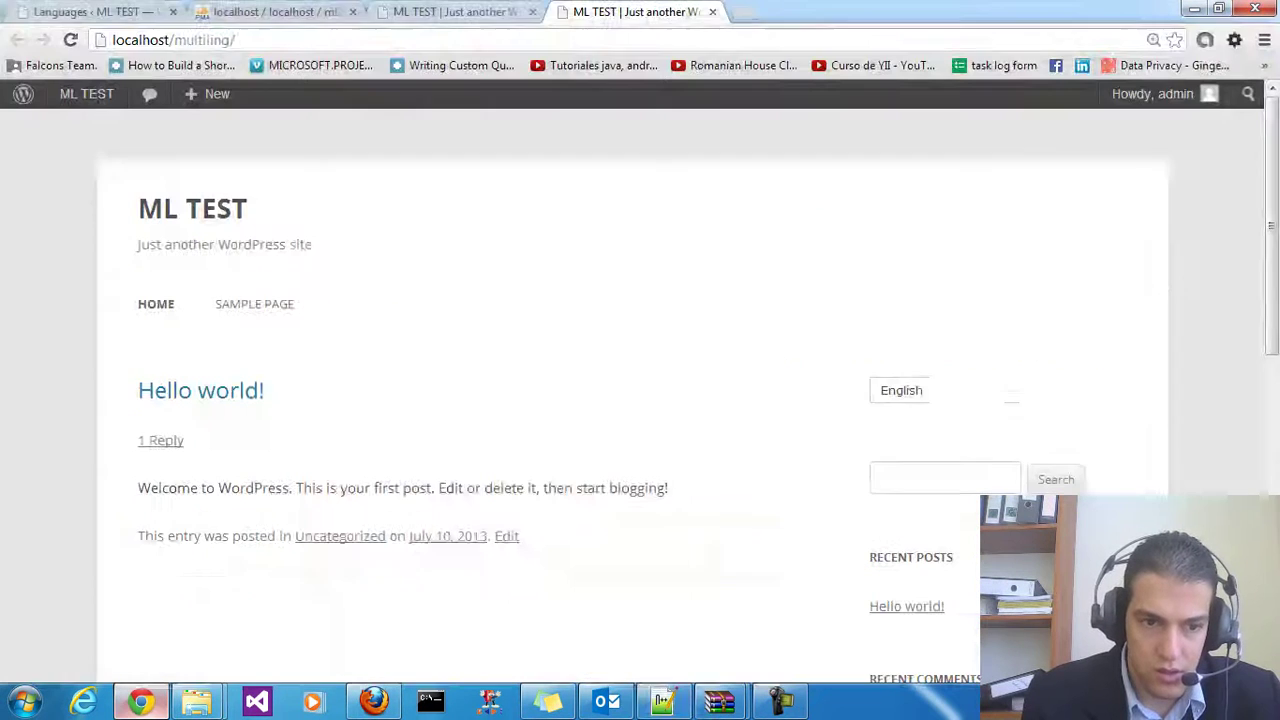
Reload the site and switch it to Arabic with the new dropdown above the posts
{"action": "right_click", "coordinate": [443, 323]}
{"action": "left_click", "coordinate": [503, 396]}
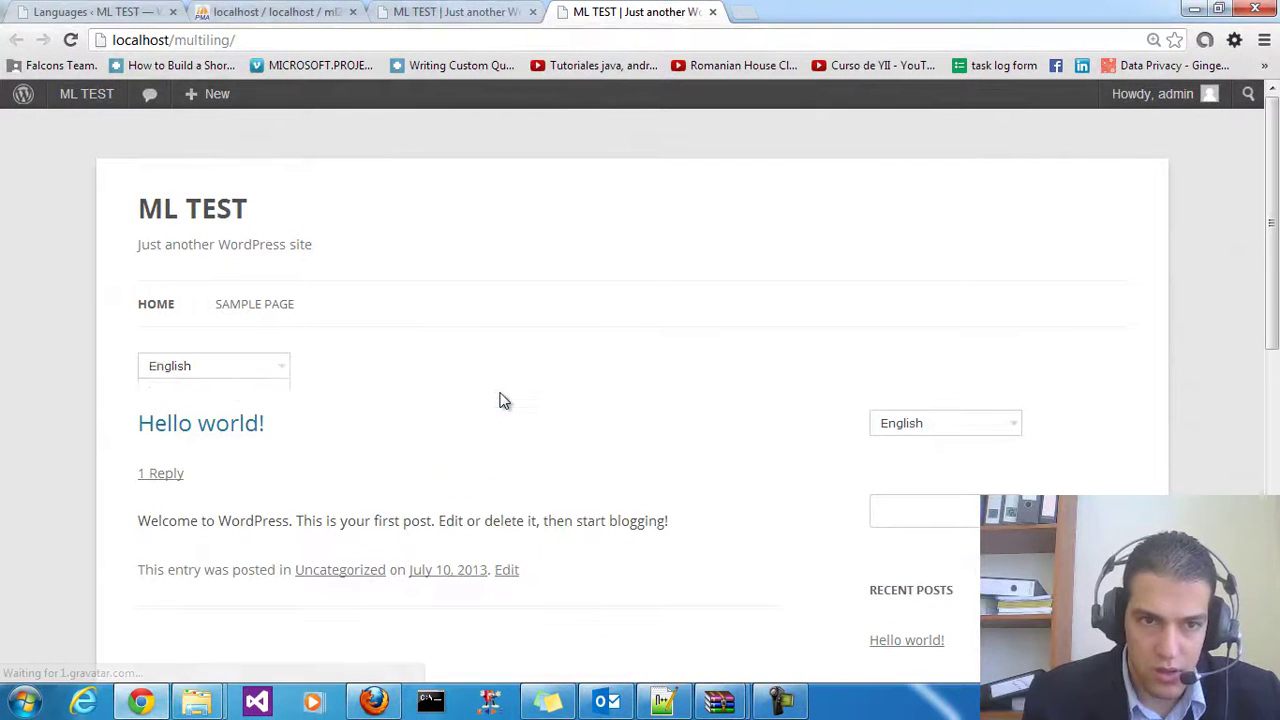
{"action": "left_click", "coordinate": [247, 368]}
{"action": "left_click", "coordinate": [205, 372]}
{"action": "left_click", "coordinate": [189, 391]}
{"action": "left_click", "coordinate": [220, 389]}
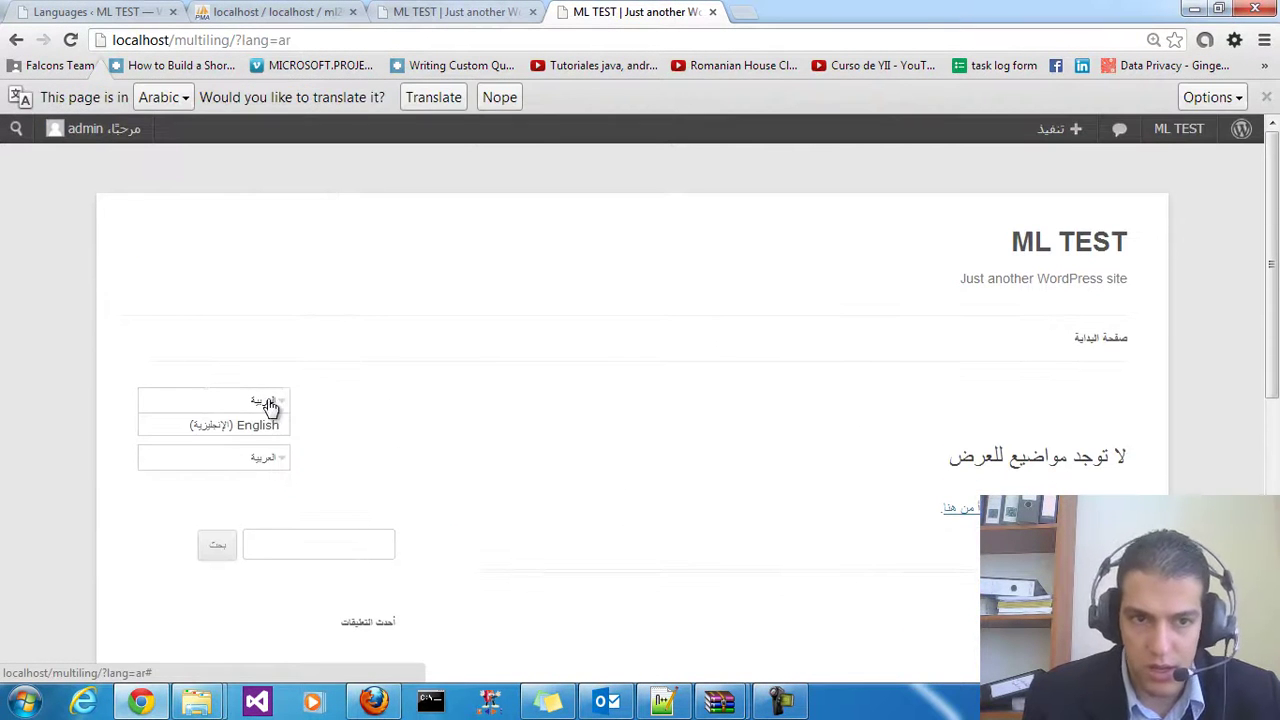
{"action": "scroll", "coordinate": [480, 414], "scroll_direction": "down", "scroll_amount": 1}
{"action": "scroll", "coordinate": [940, 377], "scroll_direction": "up", "scroll_amount": 1}
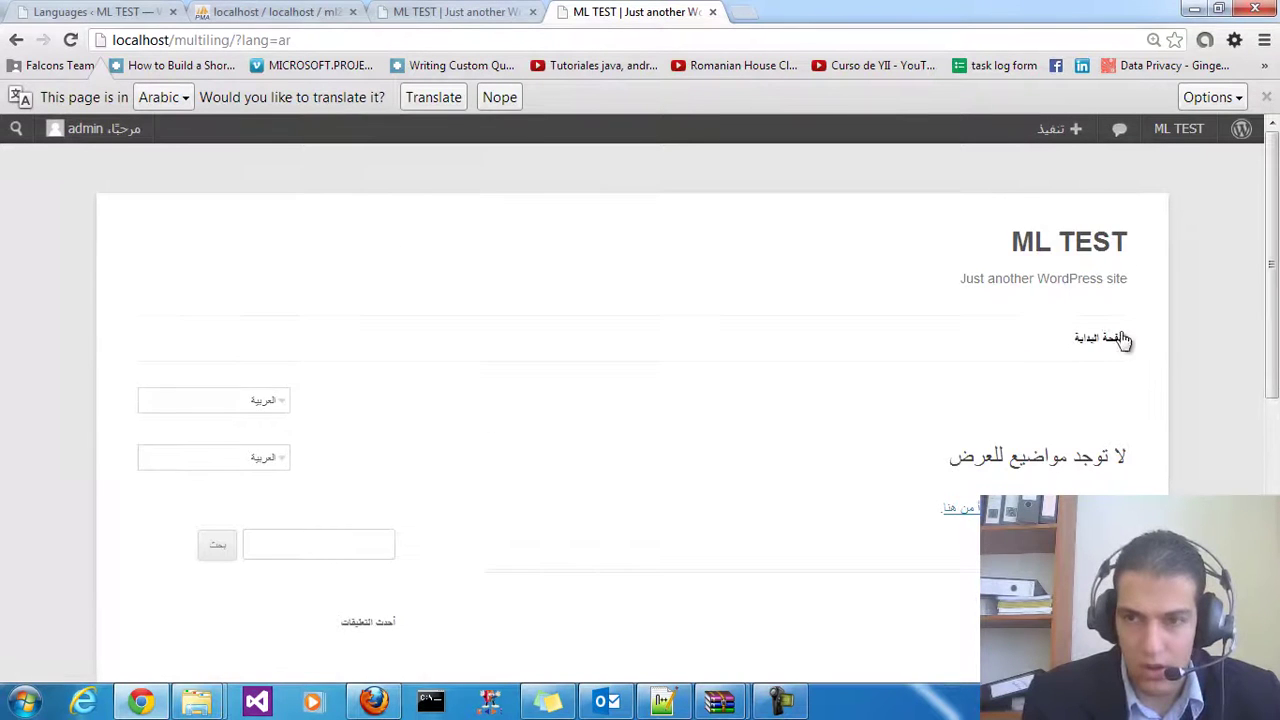
{"action": "scroll", "coordinate": [800, 437], "scroll_direction": "down", "scroll_amount": 1}
{"action": "scroll", "coordinate": [800, 437], "scroll_direction": "down", "scroll_amount": 4}
{"action": "scroll", "coordinate": [375, 543], "scroll_direction": "up", "scroll_amount": 5}
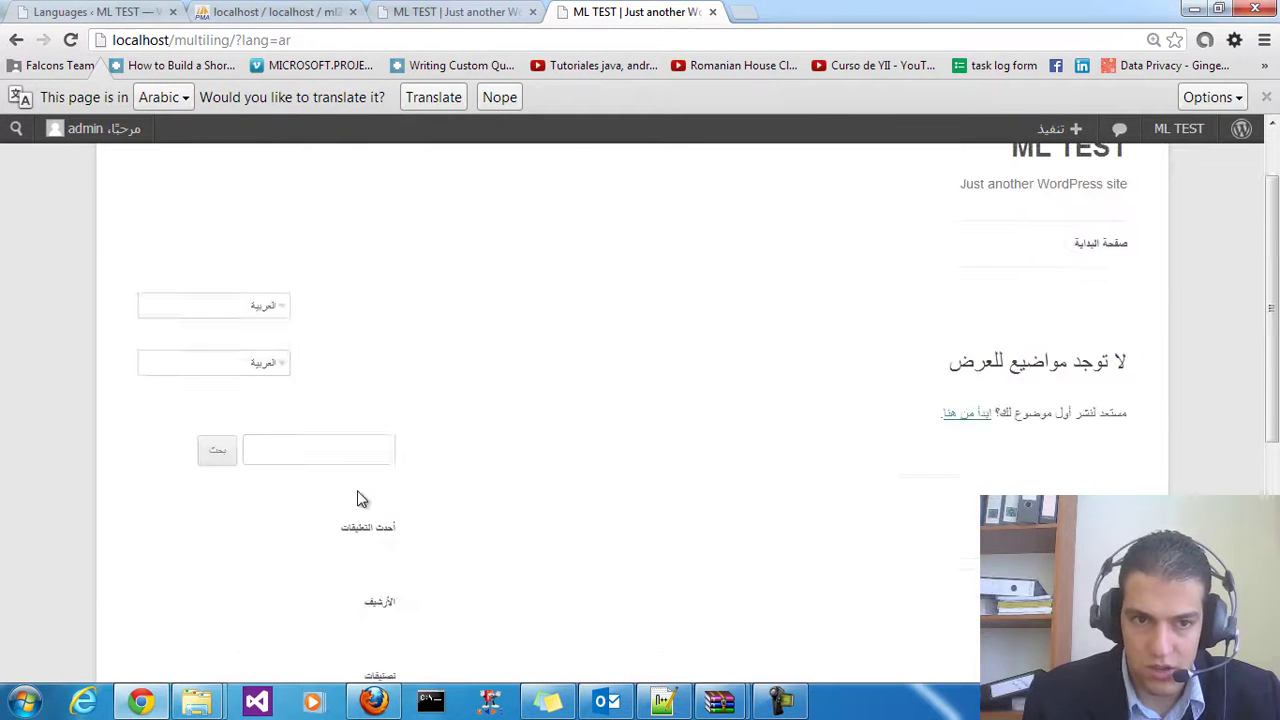
Switch the site back to English from the language dropdown
{"action": "left_click", "coordinate": [195, 401]}
{"action": "left_click", "coordinate": [265, 458]}
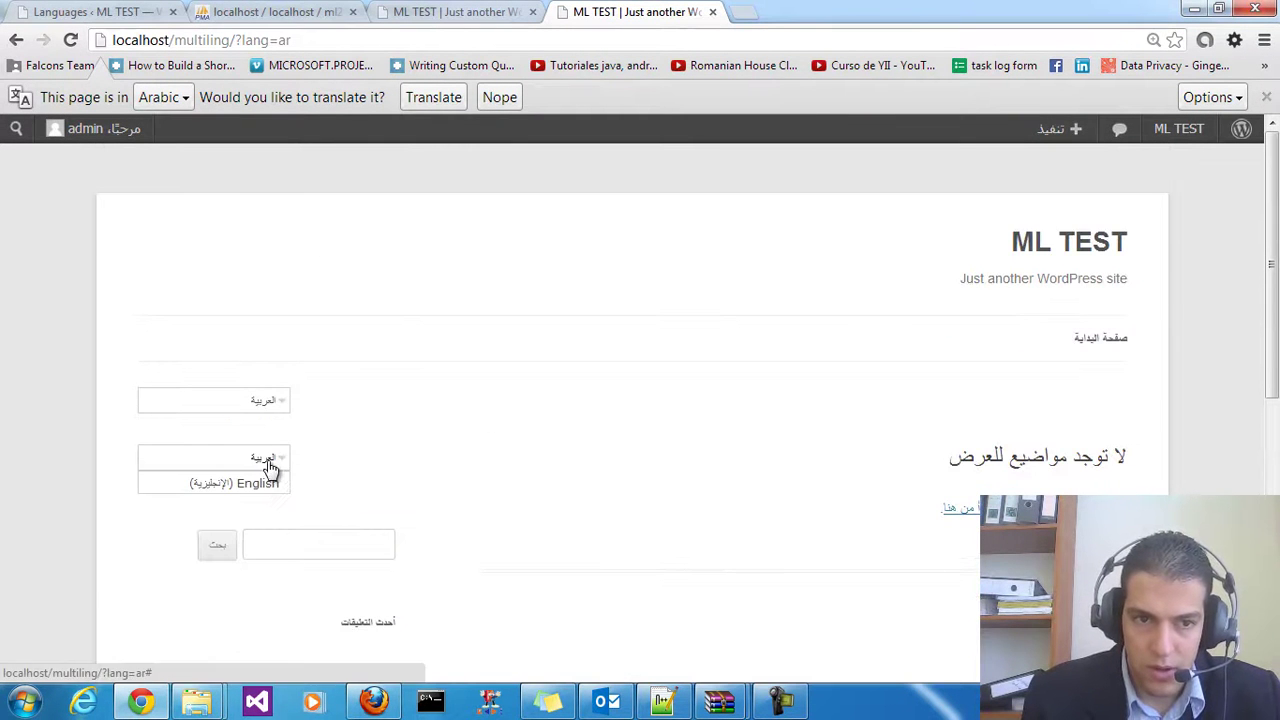
{"action": "left_click", "coordinate": [262, 485]}
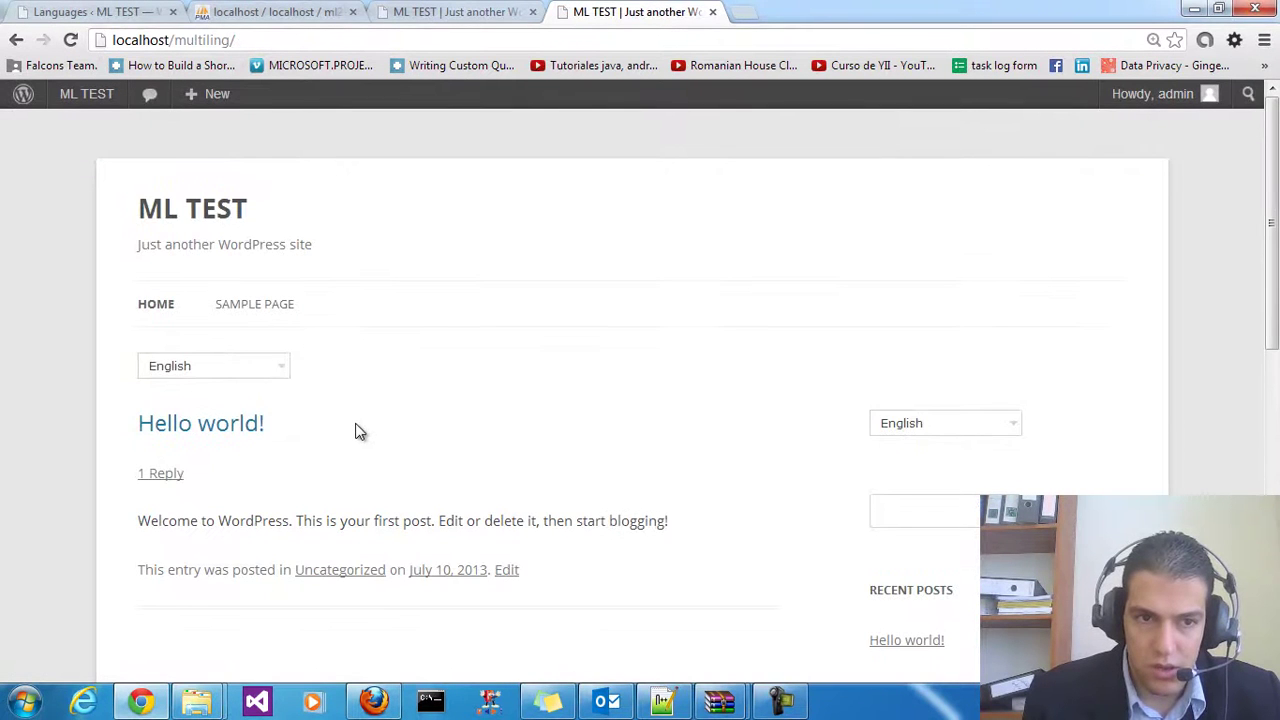
{"action": "scroll", "coordinate": [360, 432], "scroll_direction": "down", "scroll_amount": 1}
{"action": "scroll", "coordinate": [357, 422], "scroll_direction": "up", "scroll_amount": 1}
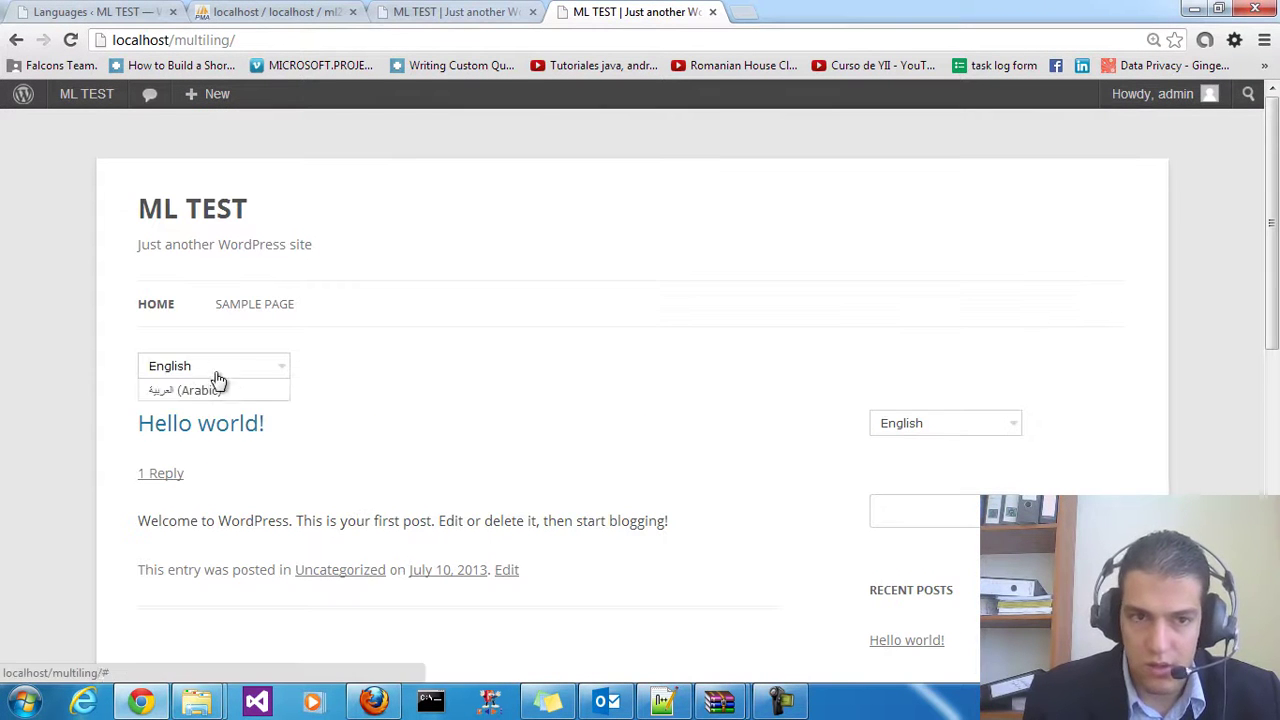
{"action": "mouse_move", "coordinate": [933, 428]}
{"action": "mouse_move", "coordinate": [186, 372]}
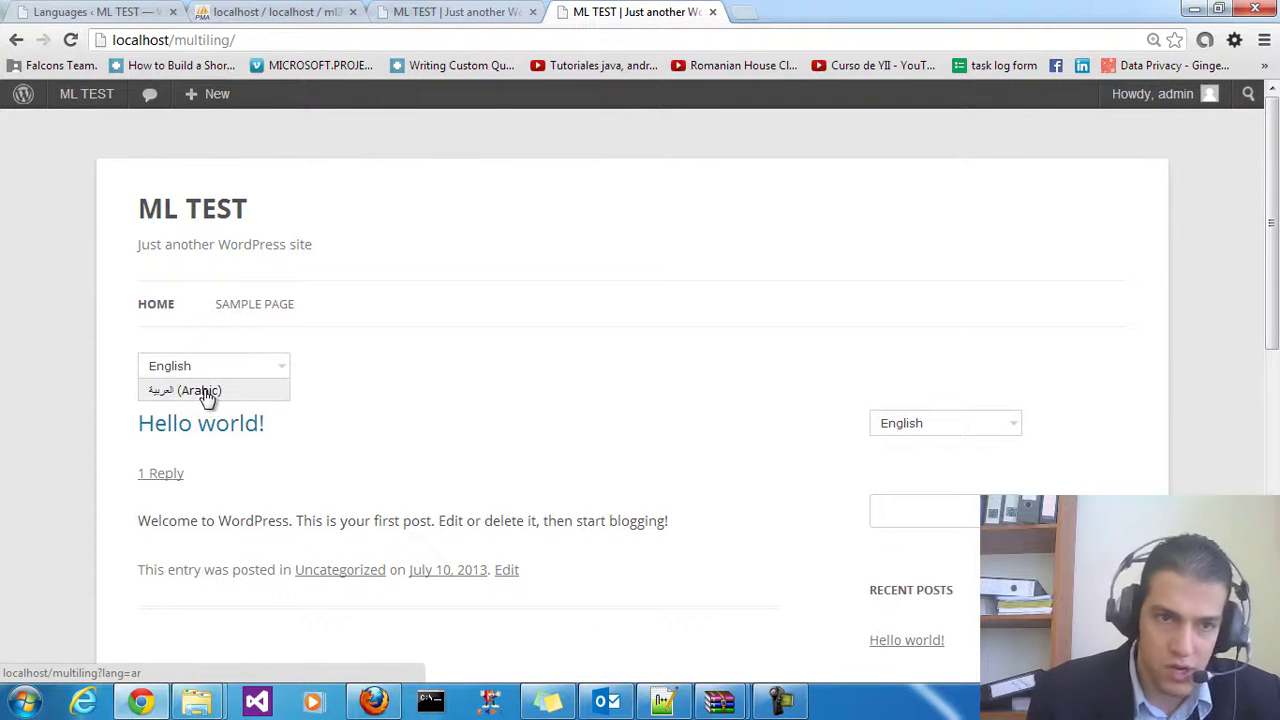
{"action": "mouse_move", "coordinate": [899, 453]}
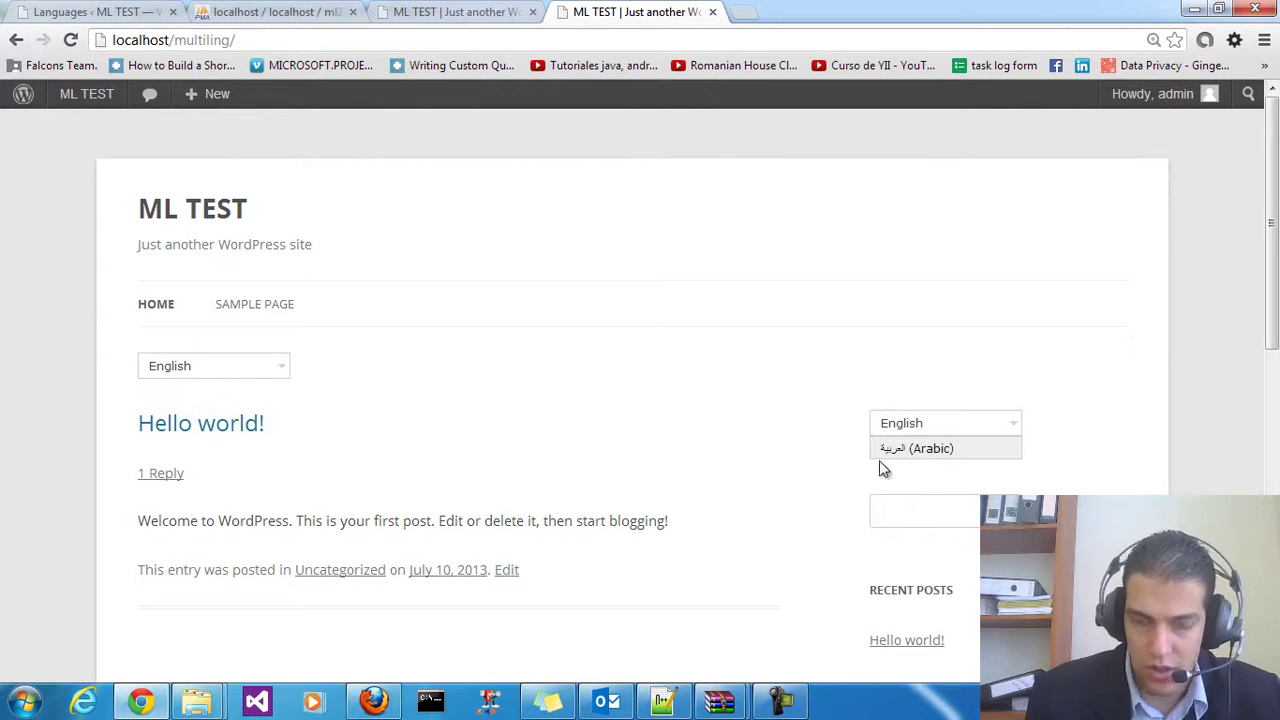
{"action": "scroll", "coordinate": [470, 406], "scroll_direction": "down", "scroll_amount": 1}
{"action": "scroll", "coordinate": [460, 410], "scroll_direction": "up", "scroll_amount": 1}
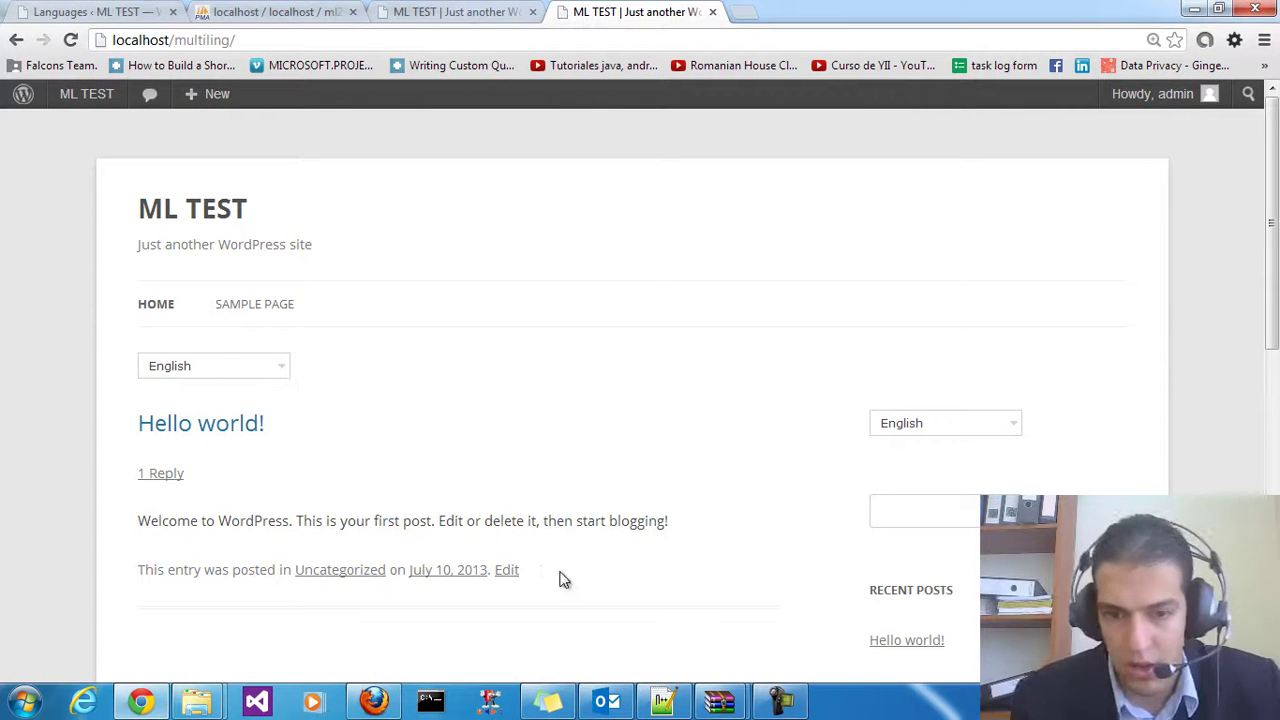
Select the inserted language-selector call on line 54 of header.php
{"action": "left_click", "coordinate": [691, 705]}
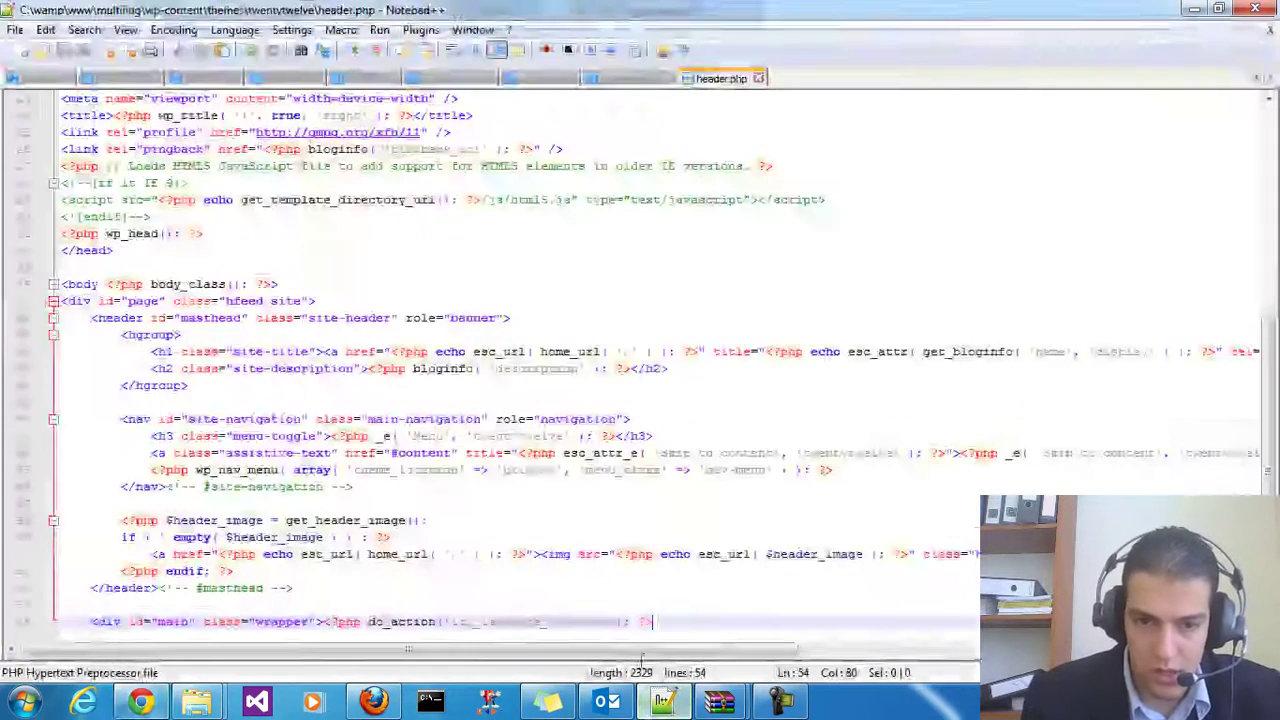
{"action": "left_click_drag", "start_coordinate": [643, 621], "coordinate": [320, 614]}
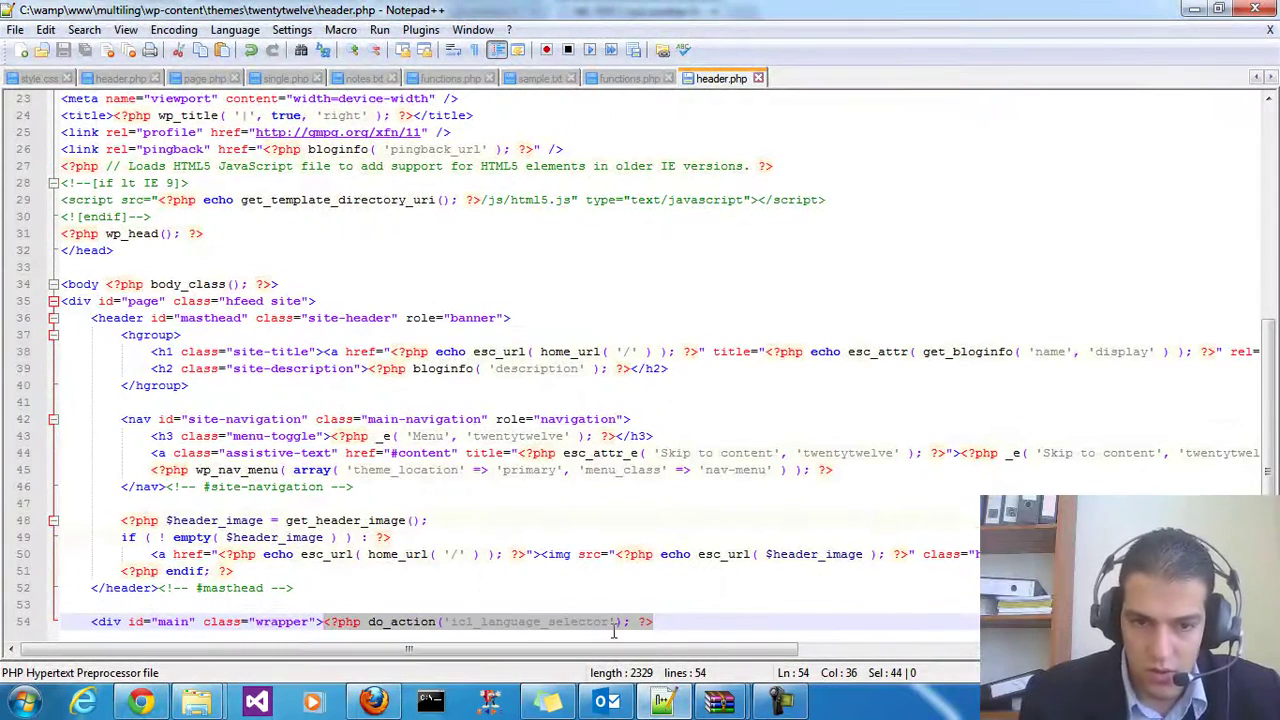
{"action": "left_click", "coordinate": [660, 706]}
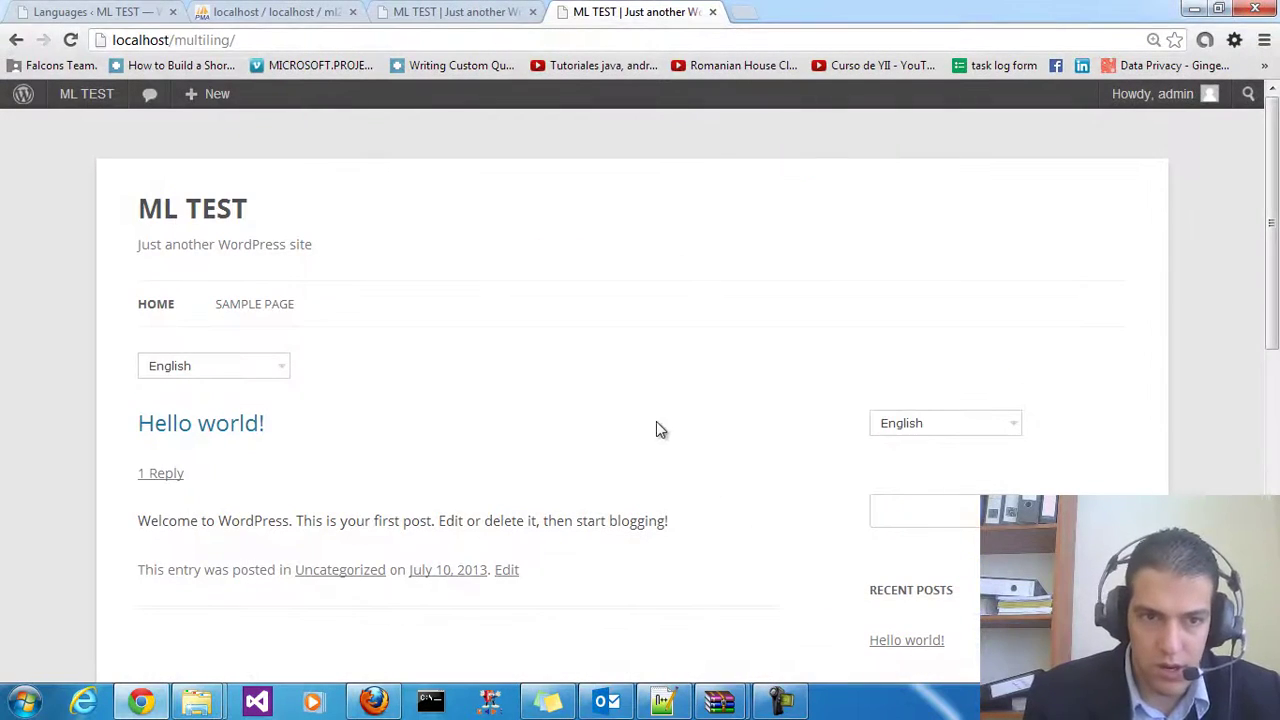
{"action": "scroll", "coordinate": [404, 379], "scroll_direction": "down", "scroll_amount": 1}
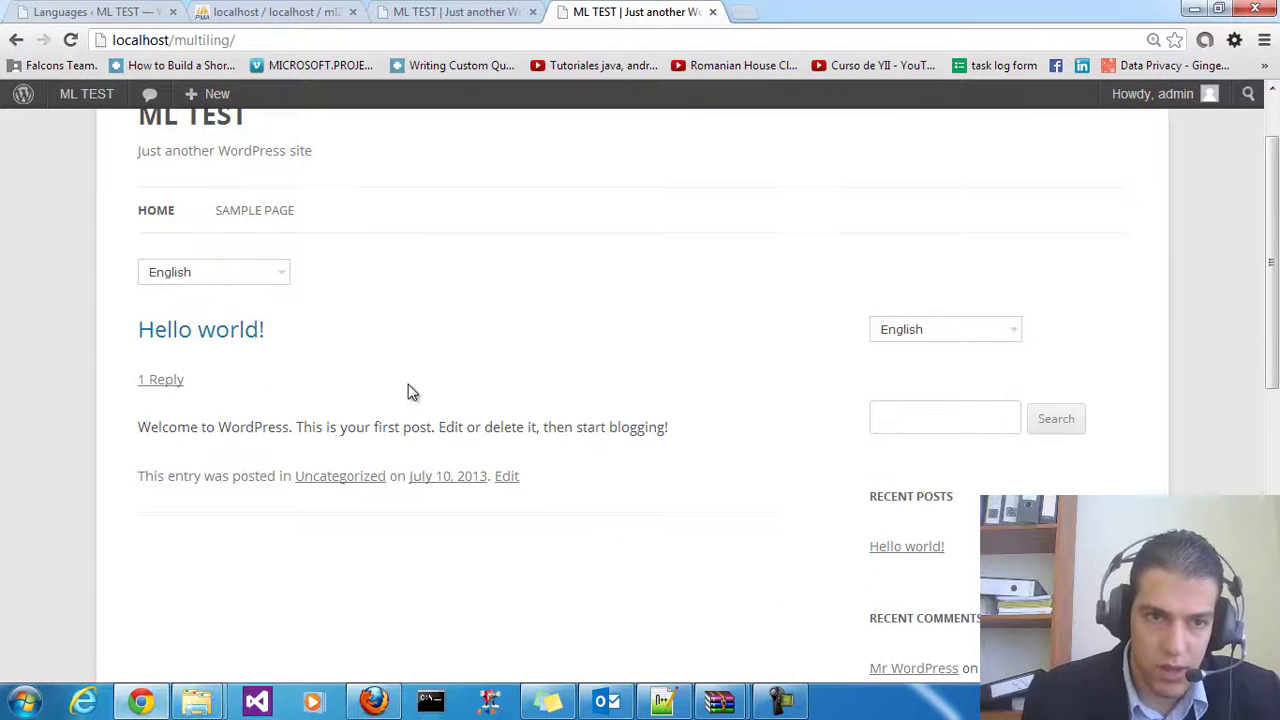
{"action": "scroll", "coordinate": [418, 395], "scroll_direction": "up", "scroll_amount": 1}
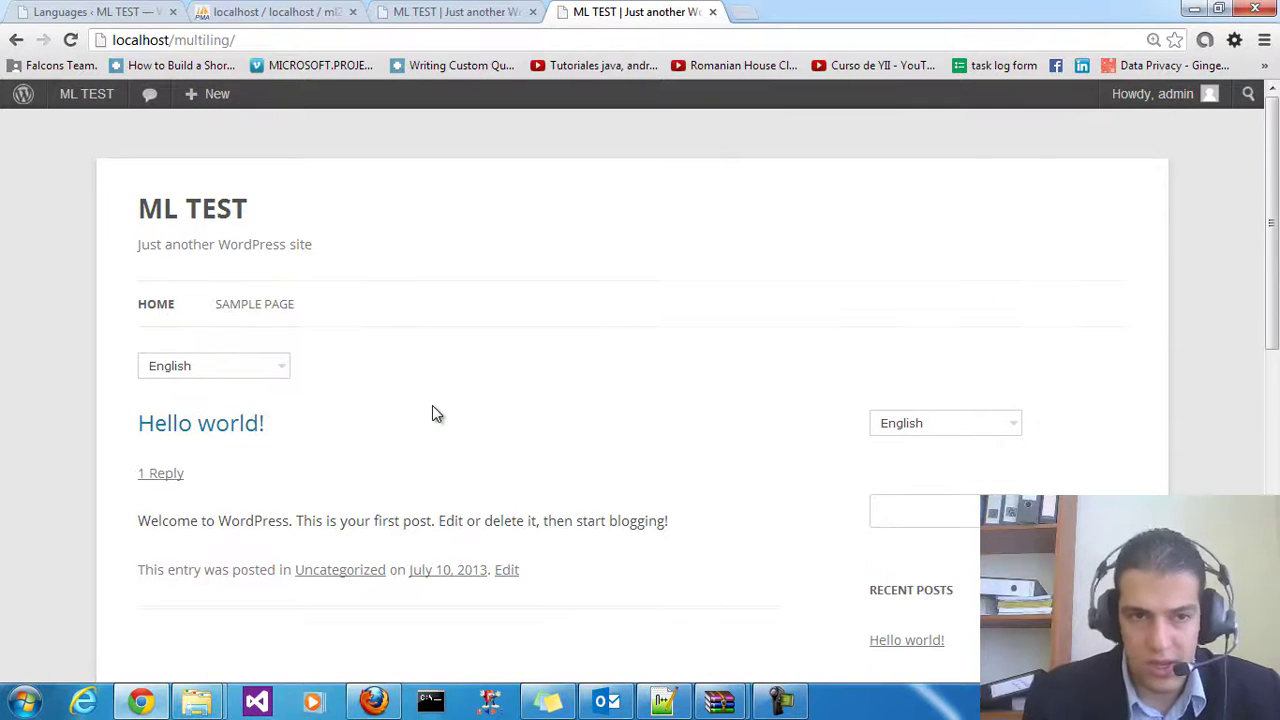
{"action": "left_click", "coordinate": [245, 372]}
{"action": "scroll", "coordinate": [340, 465], "scroll_direction": "down", "scroll_amount": 1}
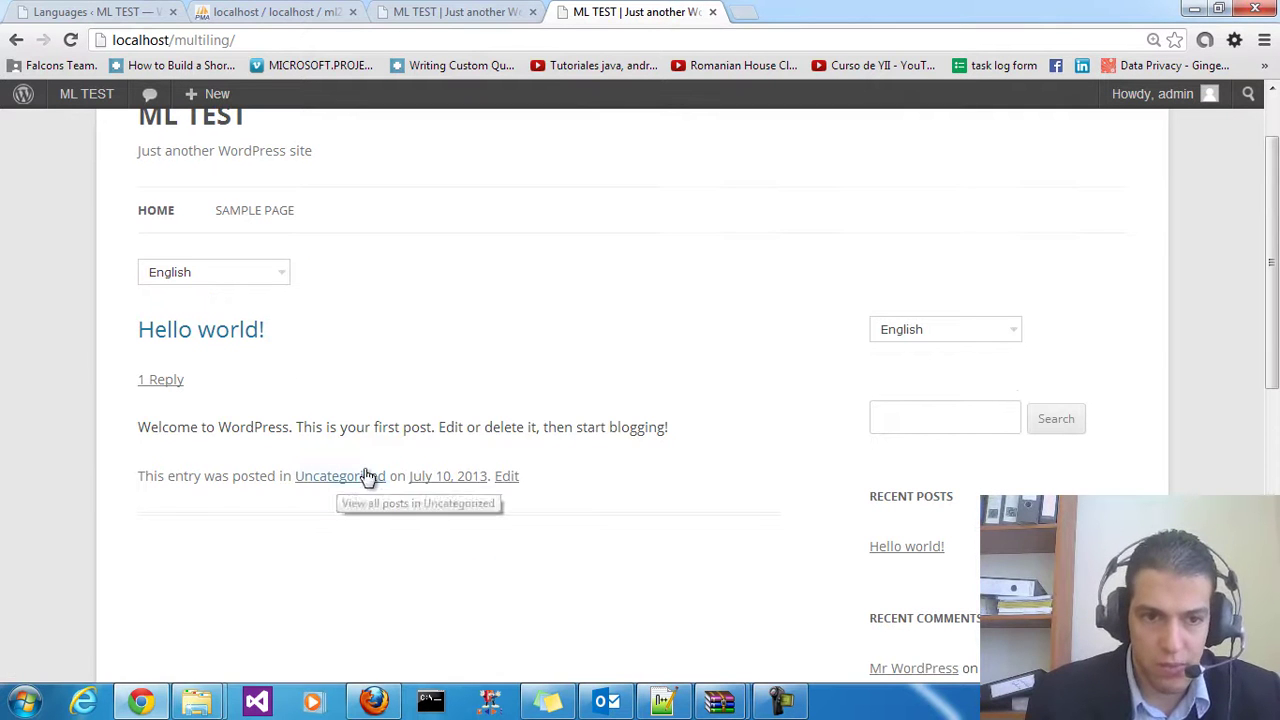
{"action": "mouse_move", "coordinate": [205, 705]}
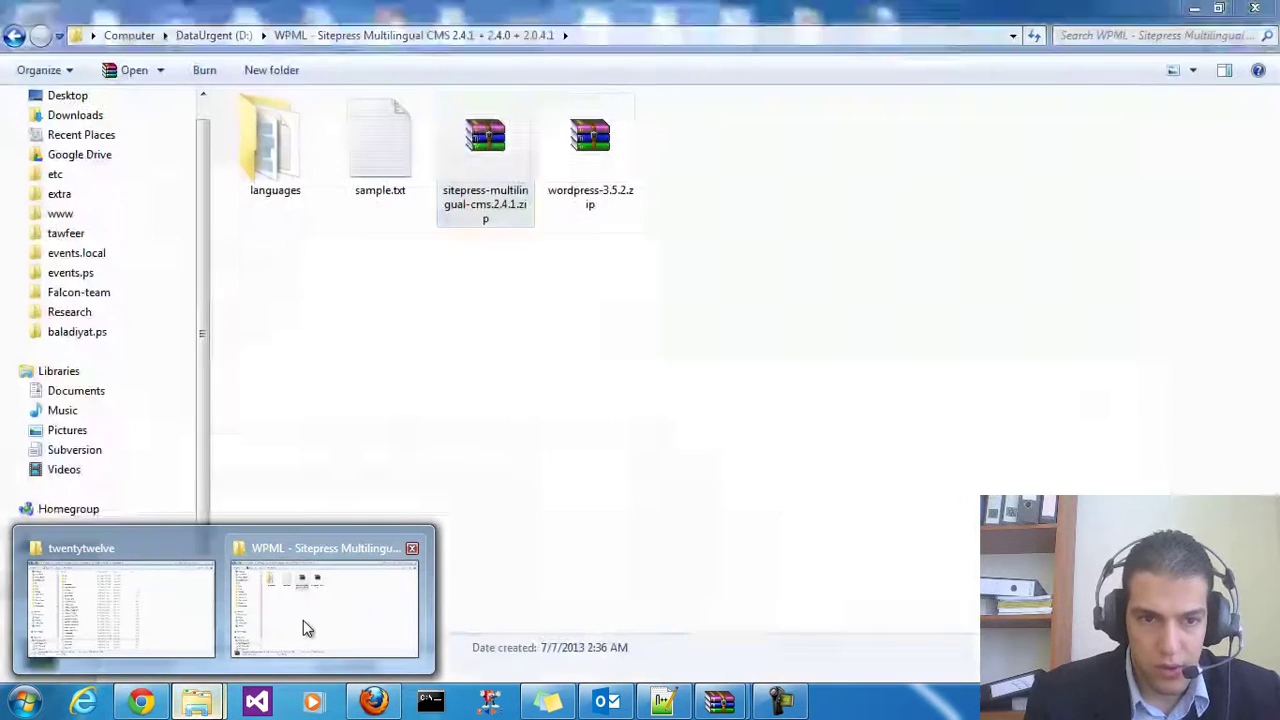
Switch to the twentytwelve folder window and open page.php in Notepad++
{"action": "left_click", "coordinate": [306, 626]}
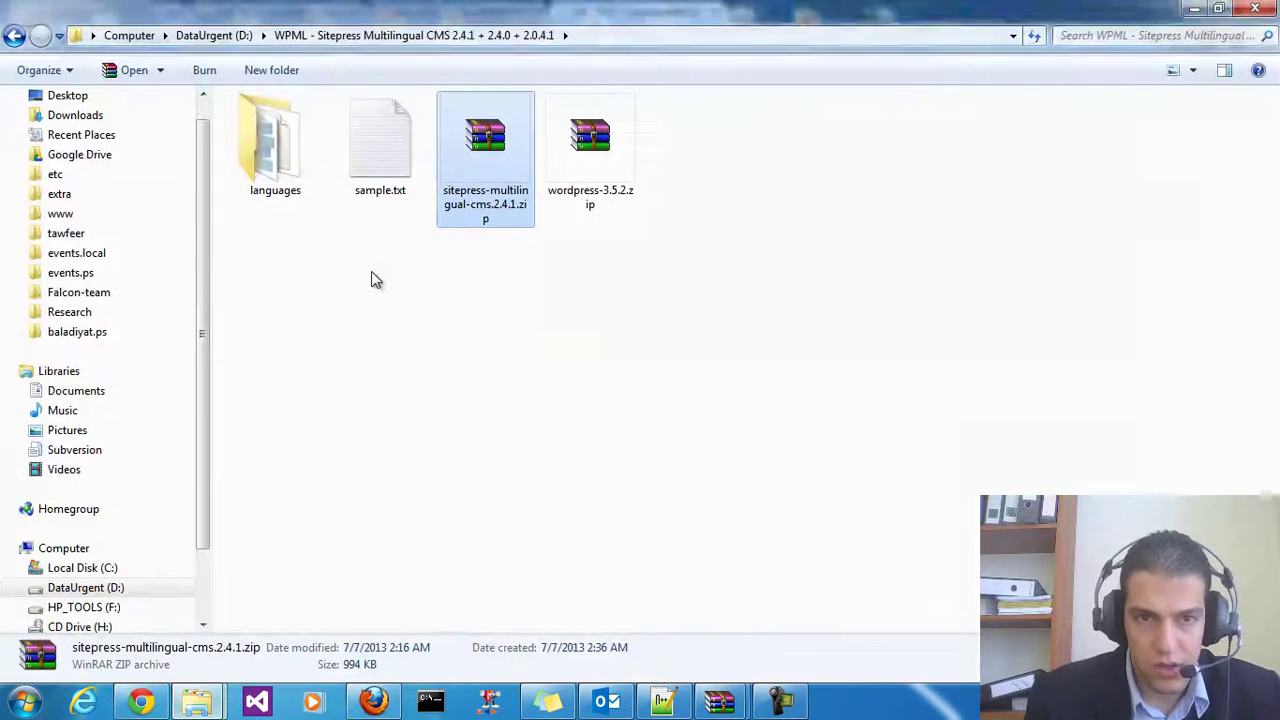
{"action": "left_click", "coordinate": [375, 197]}
{"action": "left_click", "coordinate": [414, 297]}
{"action": "mouse_move", "coordinate": [197, 703]}
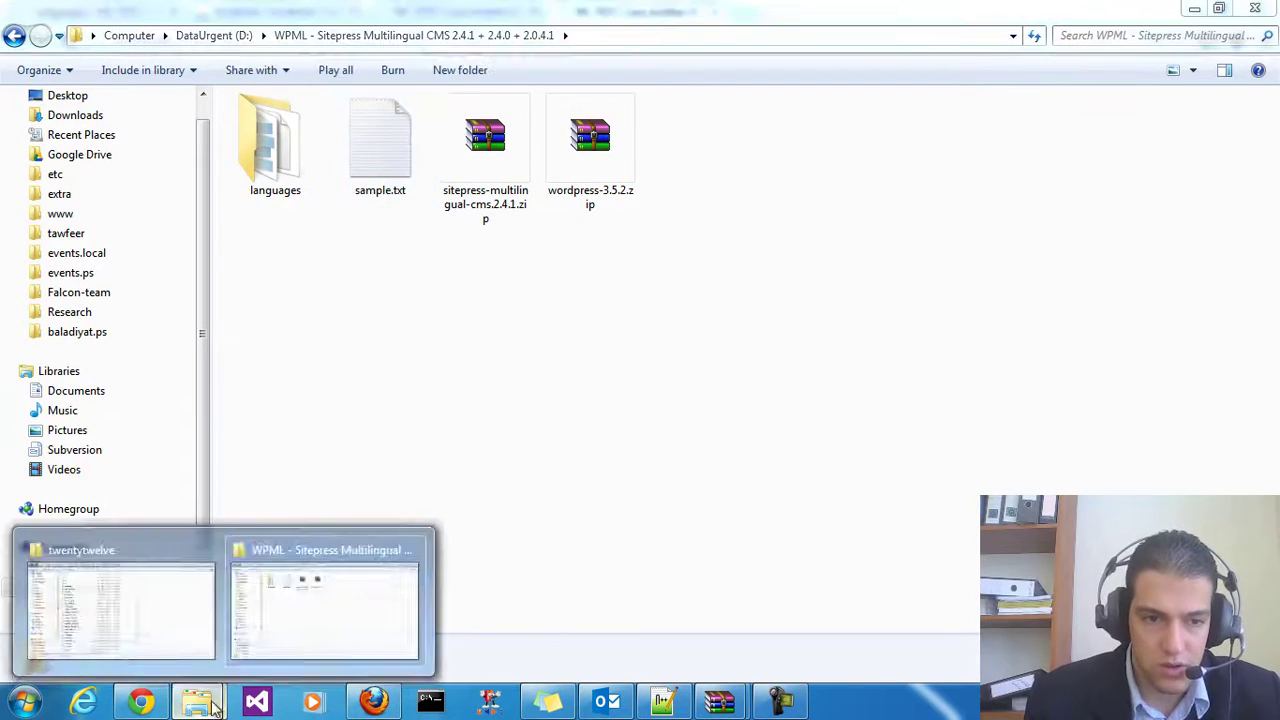
{"action": "left_click", "coordinate": [186, 611]}
{"action": "left_click", "coordinate": [360, 380]}
{"action": "scroll", "coordinate": [420, 420], "scroll_direction": "down", "scroll_amount": 2}
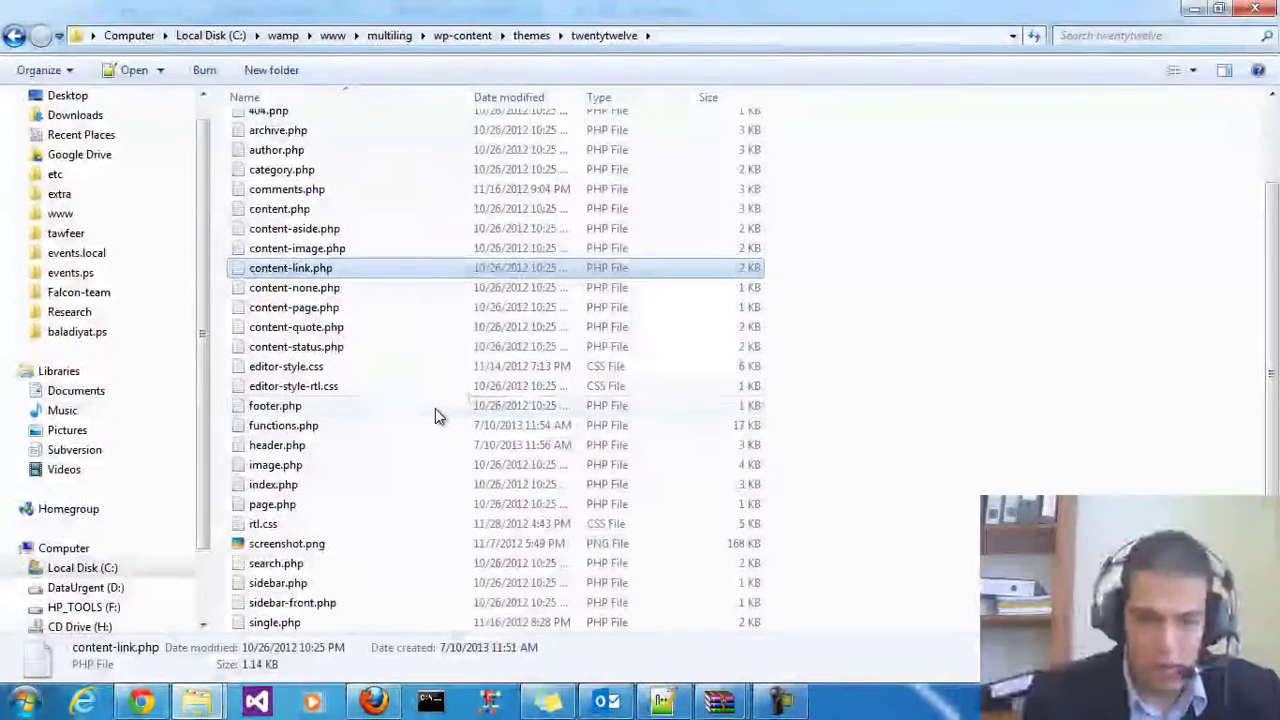
{"action": "left_click", "coordinate": [337, 503]}
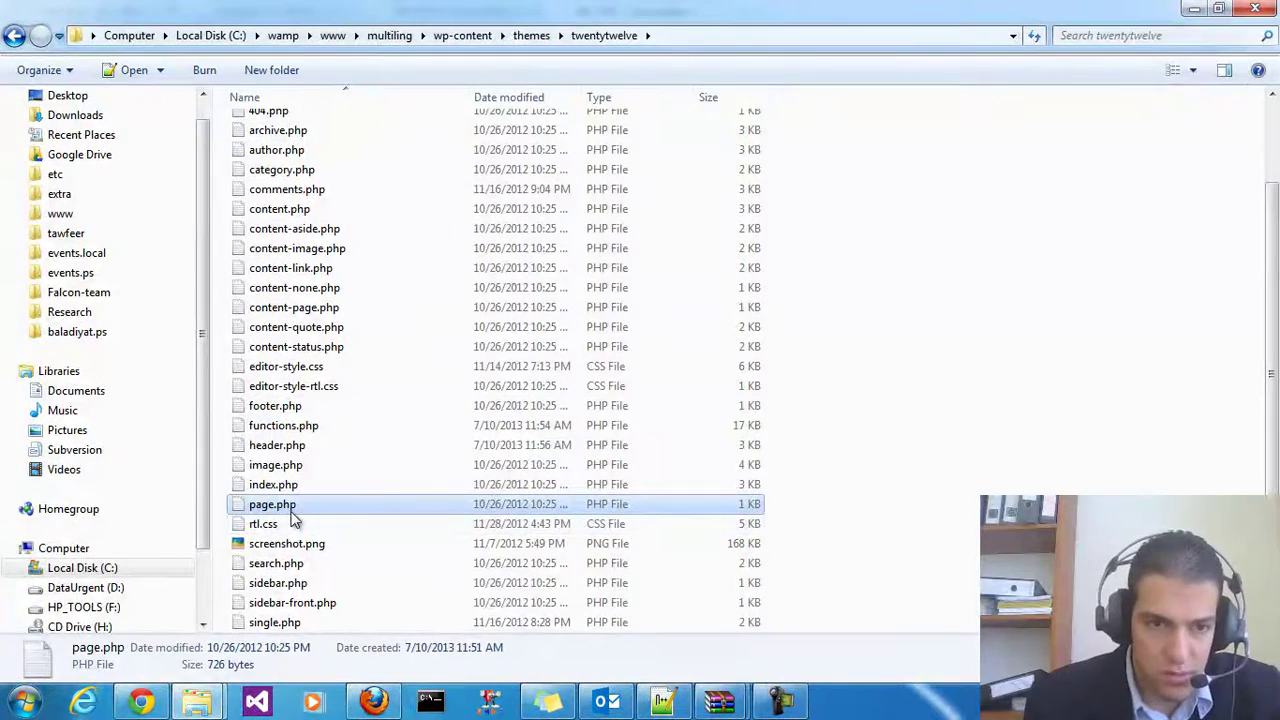
{"action": "double_click", "coordinate": [294, 508]}
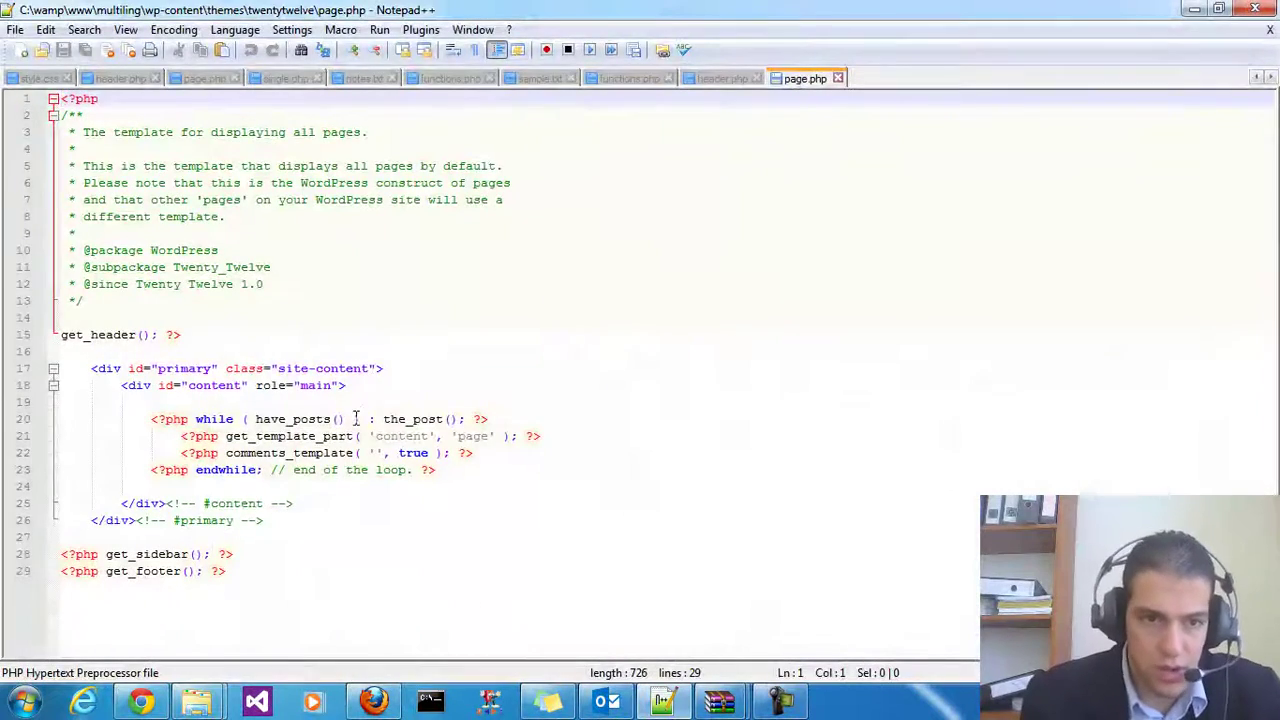
{"action": "left_click", "coordinate": [358, 419]}
{"action": "left_click", "coordinate": [512, 437]}
{"action": "left_click_drag", "start_coordinate": [357, 436], "coordinate": [550, 440]}
{"action": "left_click", "coordinate": [580, 440]}
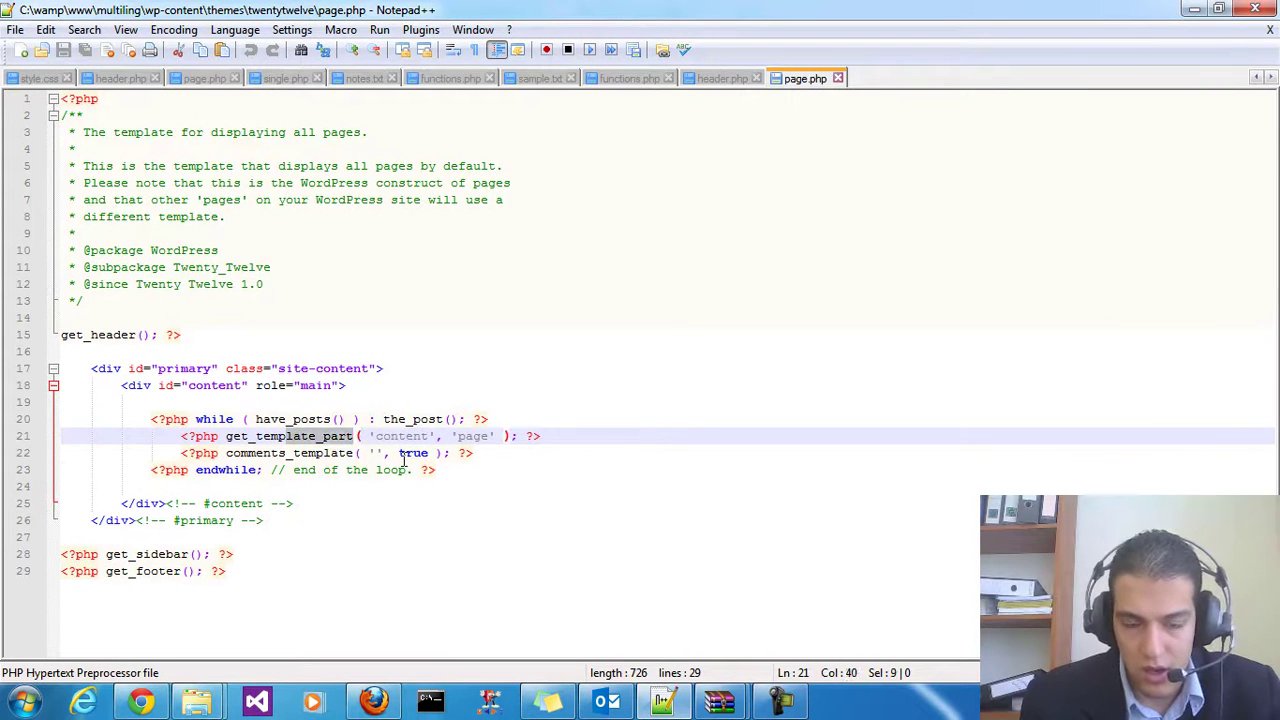
{"action": "left_click", "coordinate": [519, 470]}
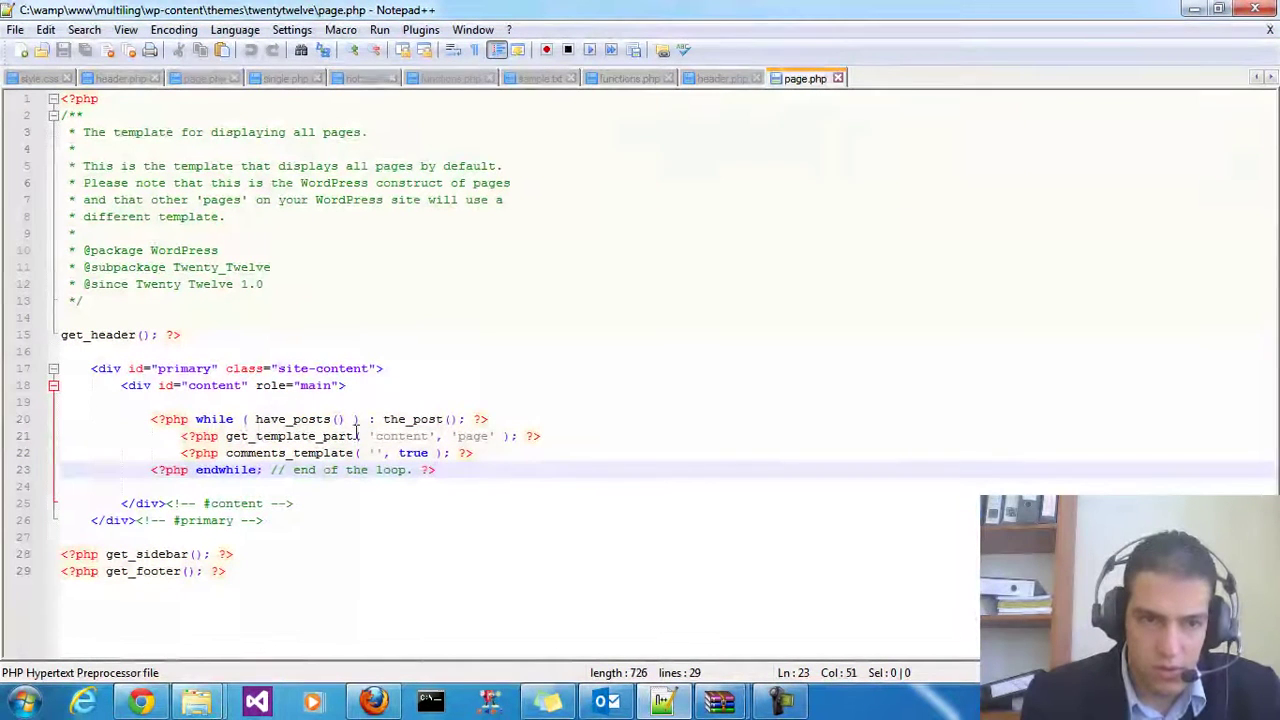
{"action": "left_click", "coordinate": [311, 386]}
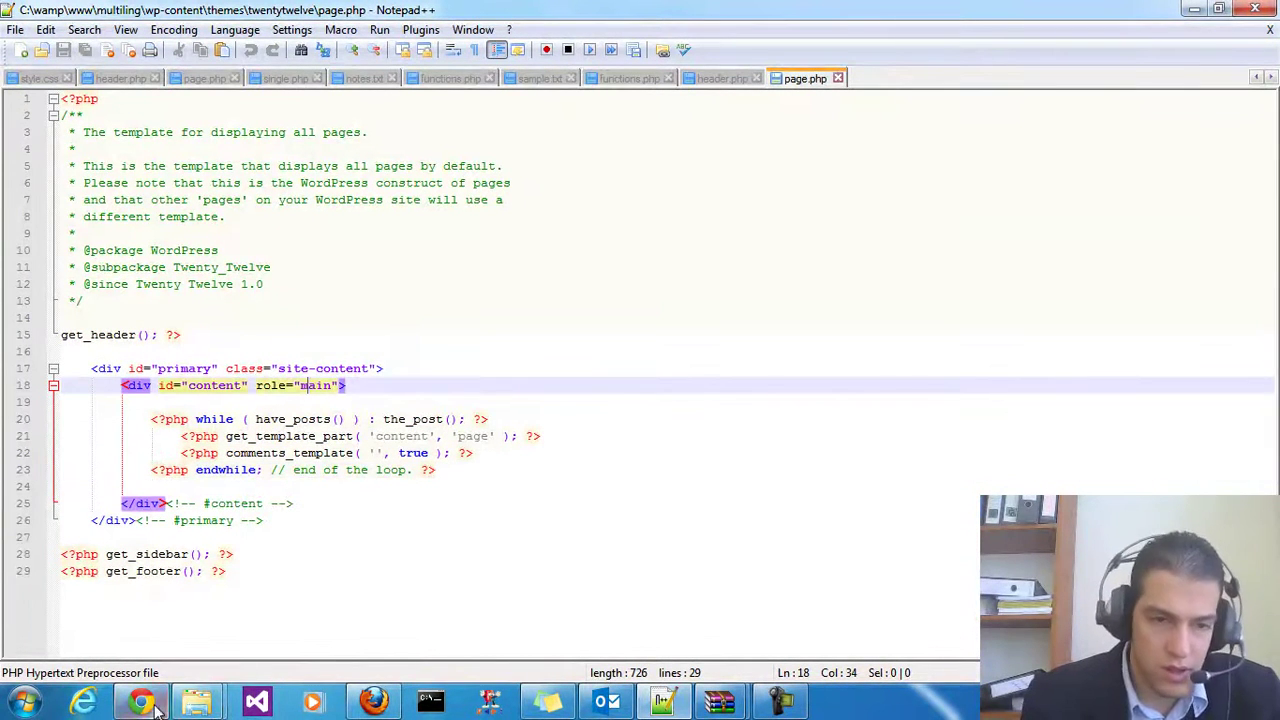
{"action": "left_click", "coordinate": [160, 705]}
{"action": "left_click", "coordinate": [229, 336]}
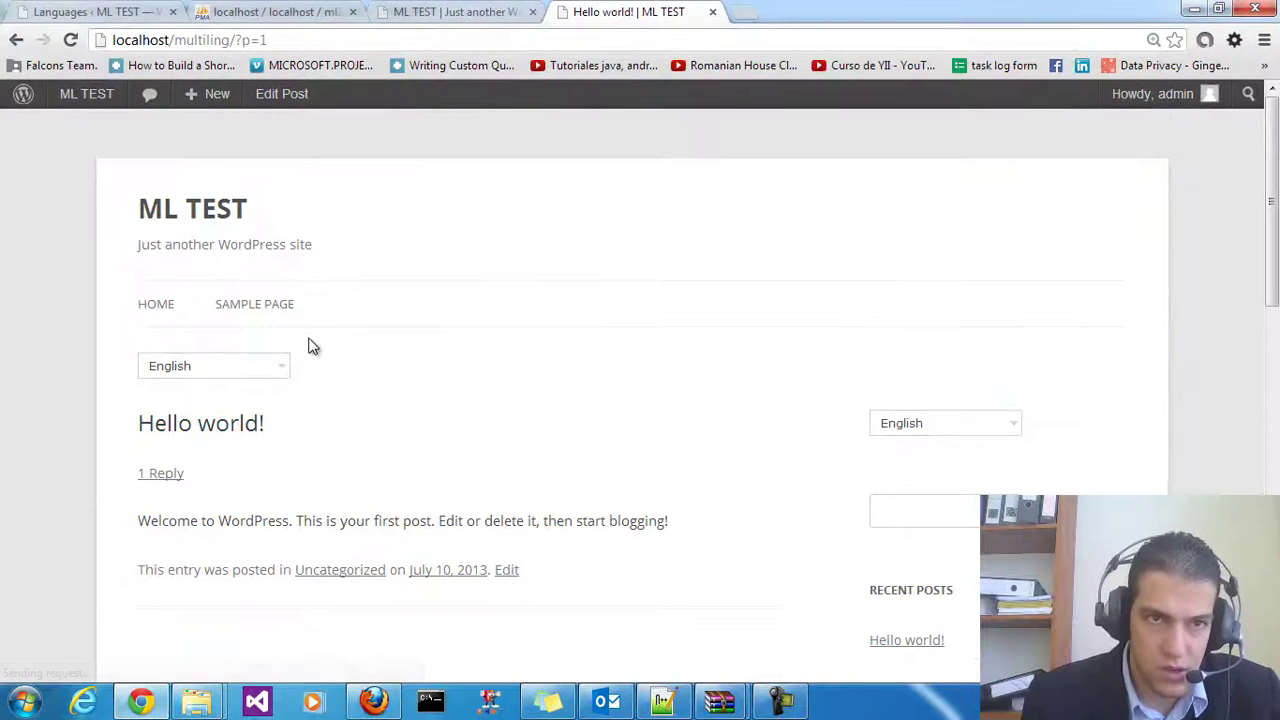
{"action": "right_click", "coordinate": [222, 433]}
{"action": "left_click", "coordinate": [282, 405]}
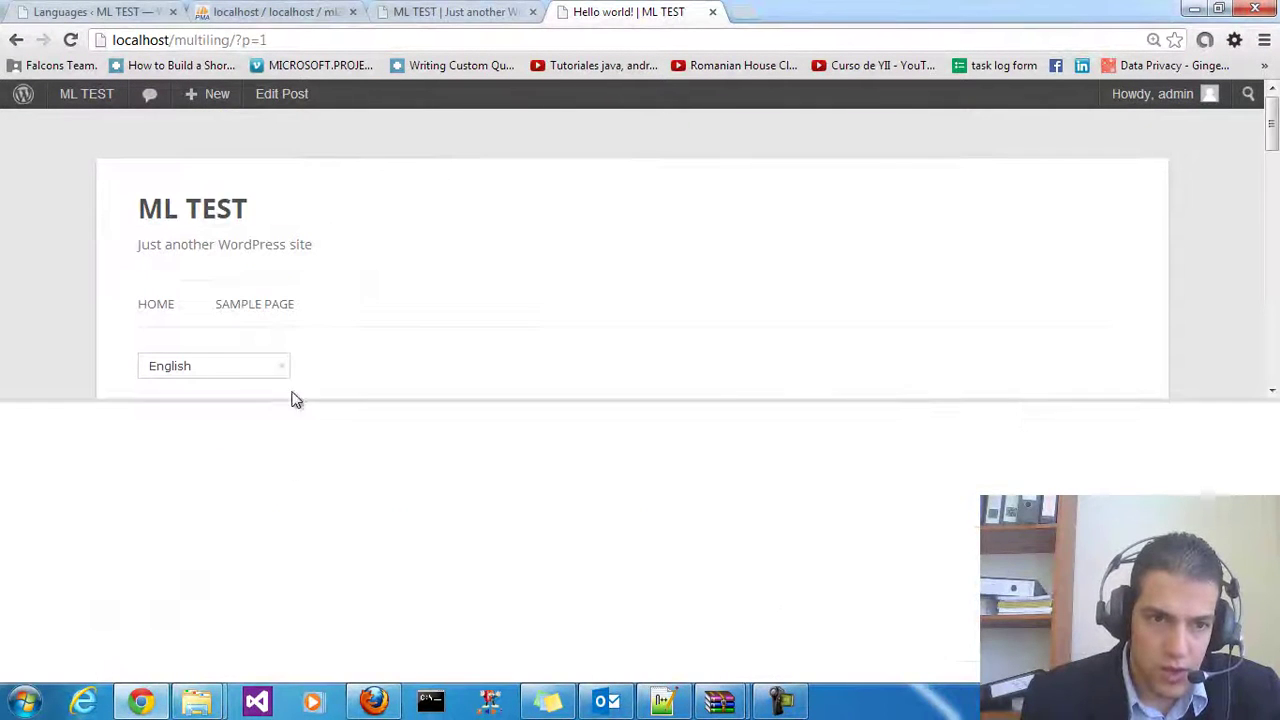
{"action": "left_click", "coordinate": [140, 570]}
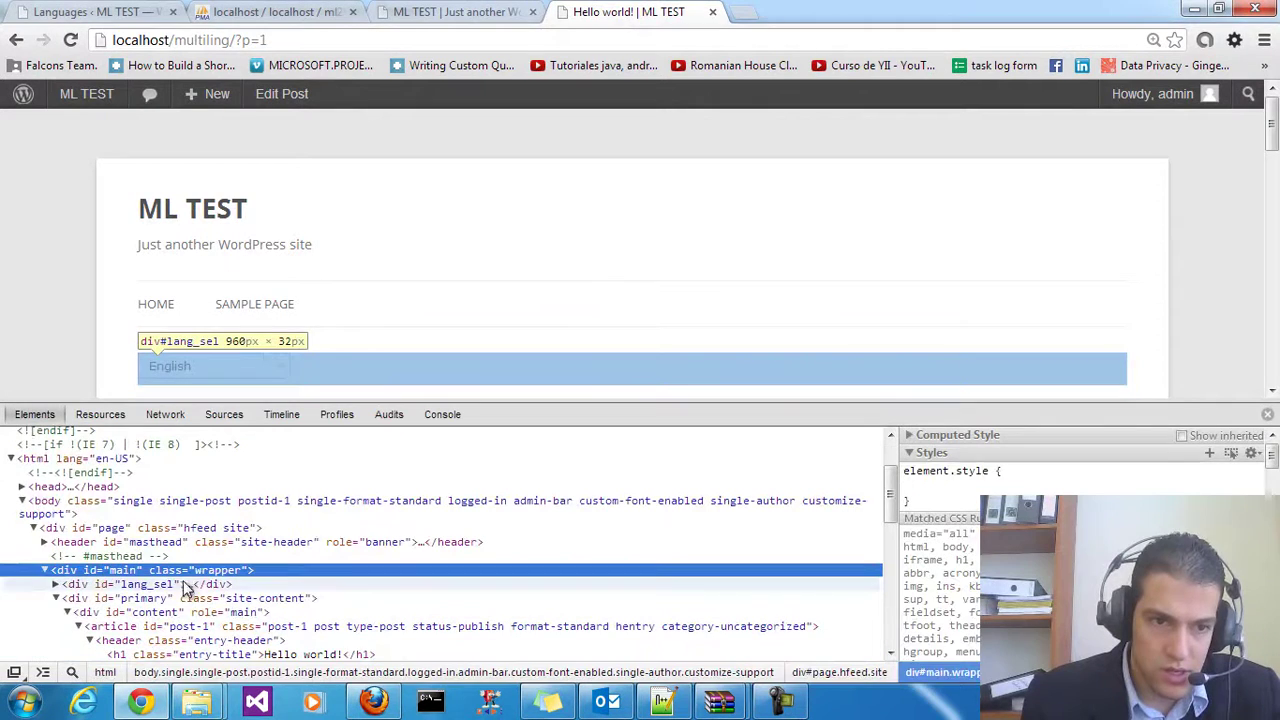
{"action": "key", "text": "alt+Tab"}
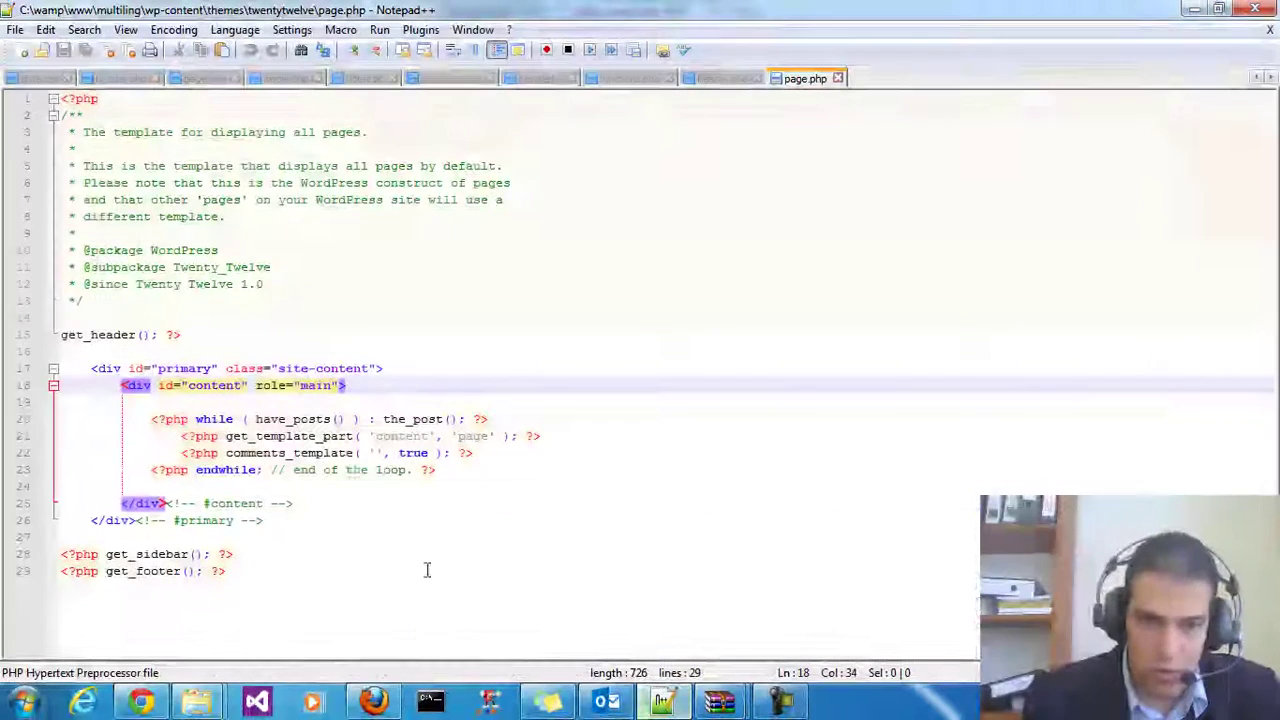
{"action": "left_click_drag", "start_coordinate": [160, 385], "coordinate": [370, 390]}
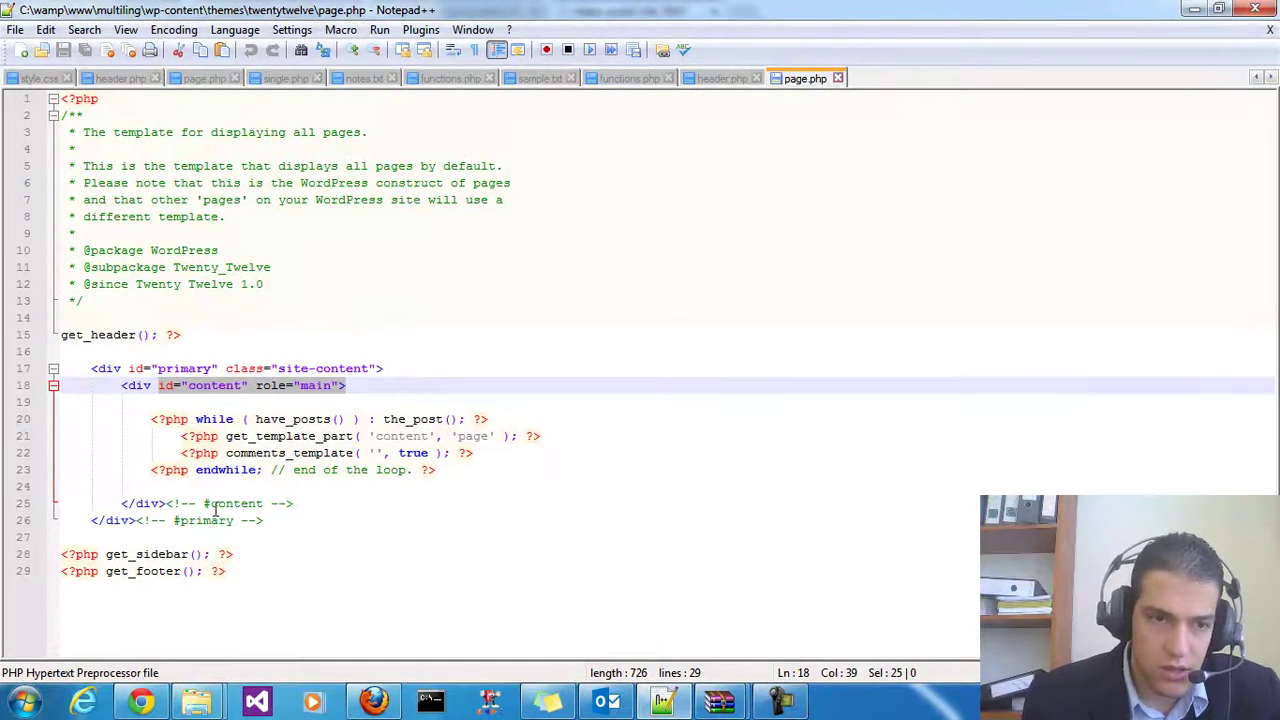
{"action": "left_click", "coordinate": [145, 704]}
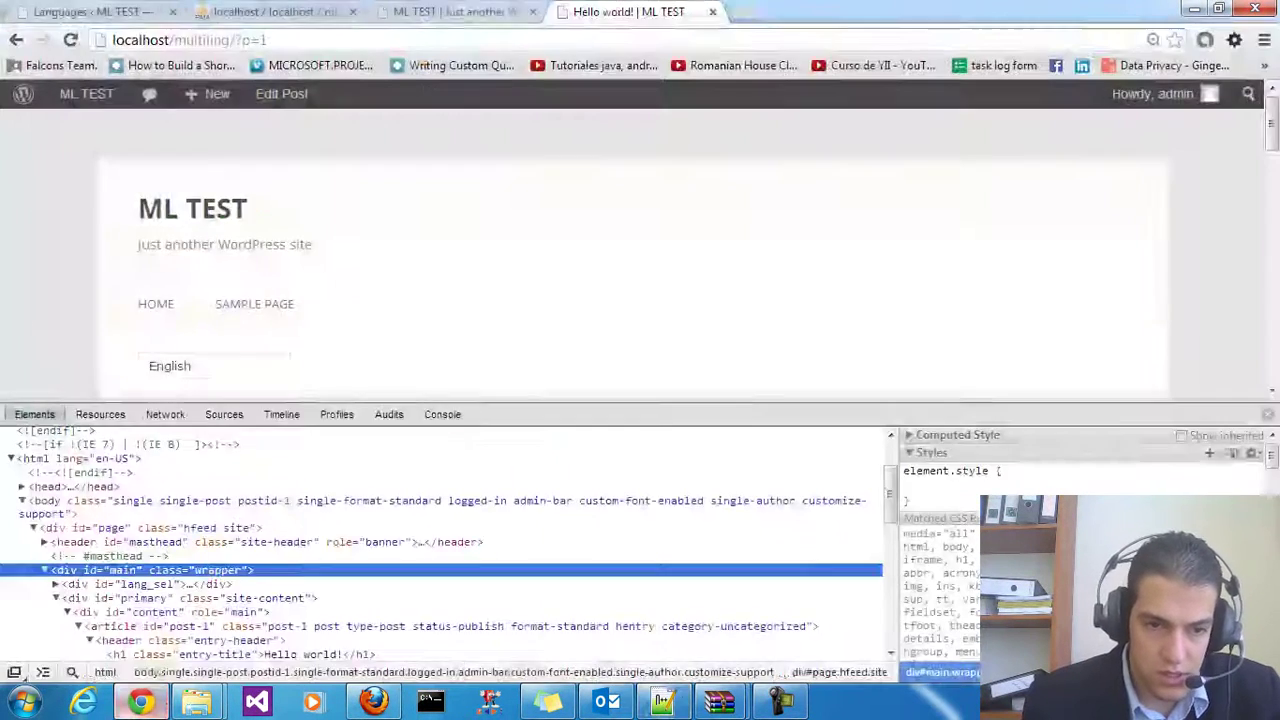
{"action": "left_click", "coordinate": [660, 700]}
{"action": "left_click", "coordinate": [363, 387]}
Type <h1>Hellow</h1> on a new line after line 18 of page.php and save
{"action": "key", "text": "Return"}
{"action": "key", "text": "Return"}
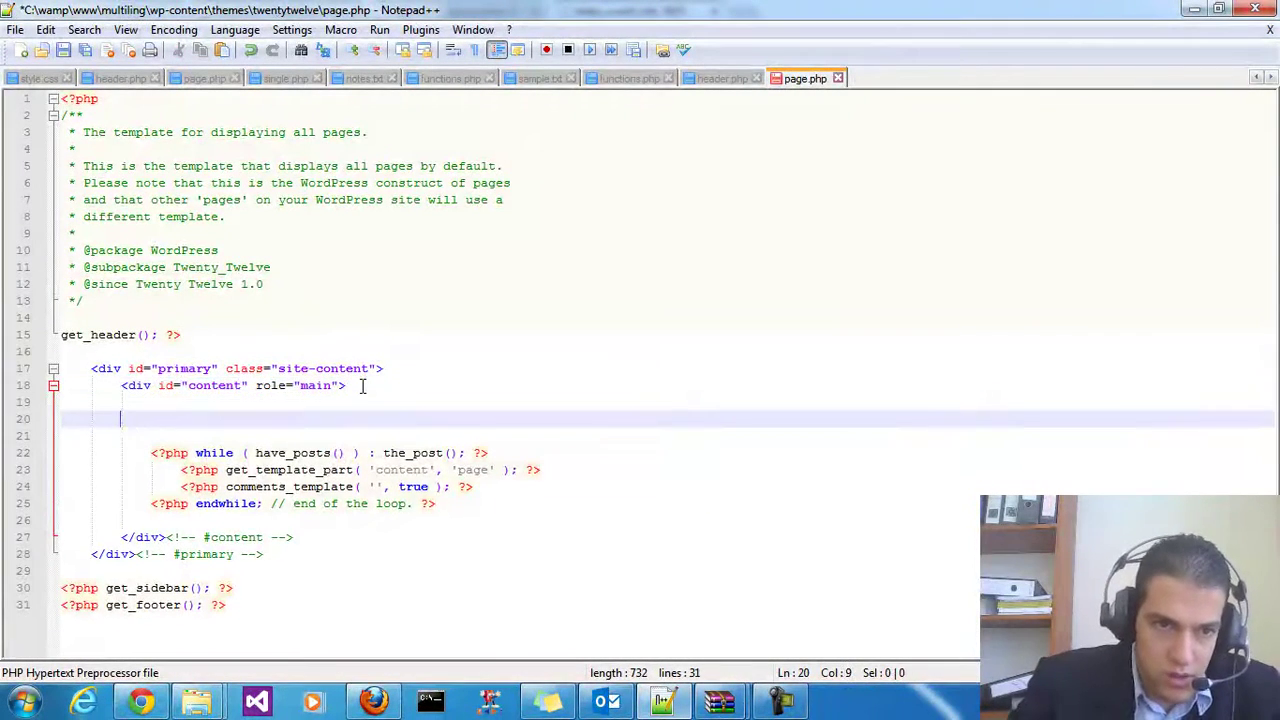
{"action": "type", "text": "<h1<"}
{"action": "key", "text": "BackSpace"}
{"action": "type", "text": ">"}
{"action": "type", "text": "1"}
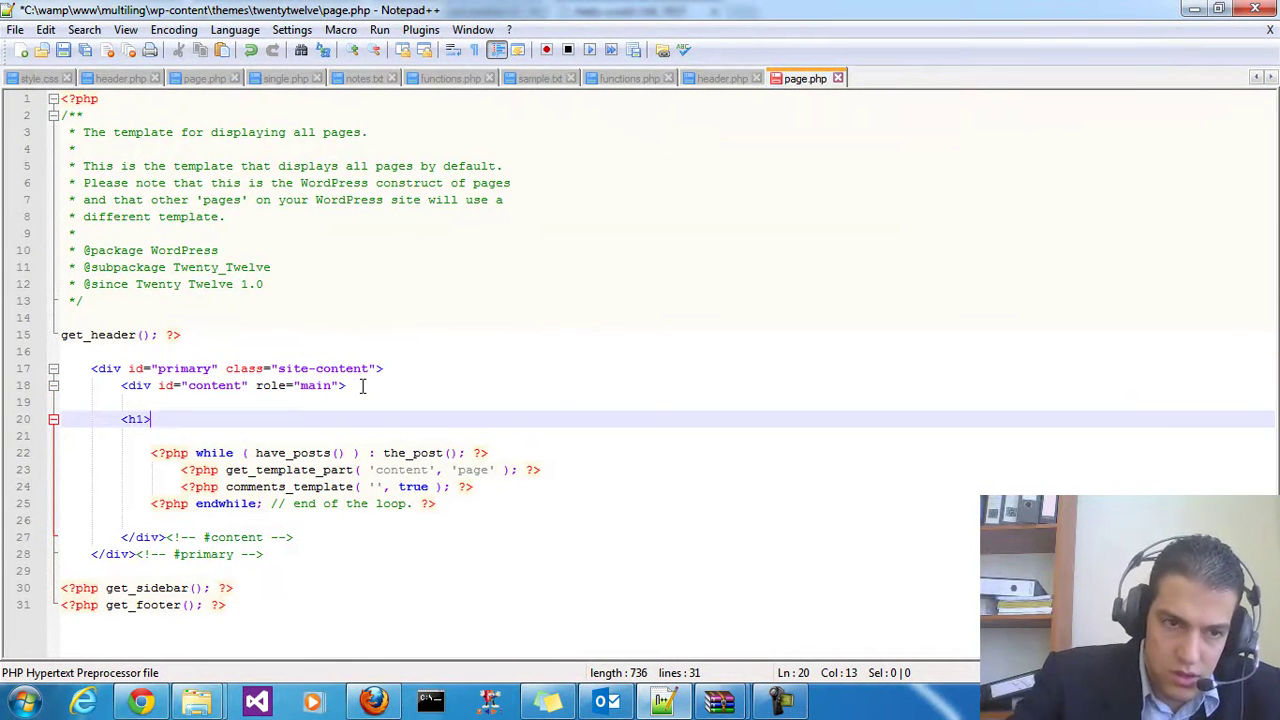
{"action": "type", "text": "Hellow"}
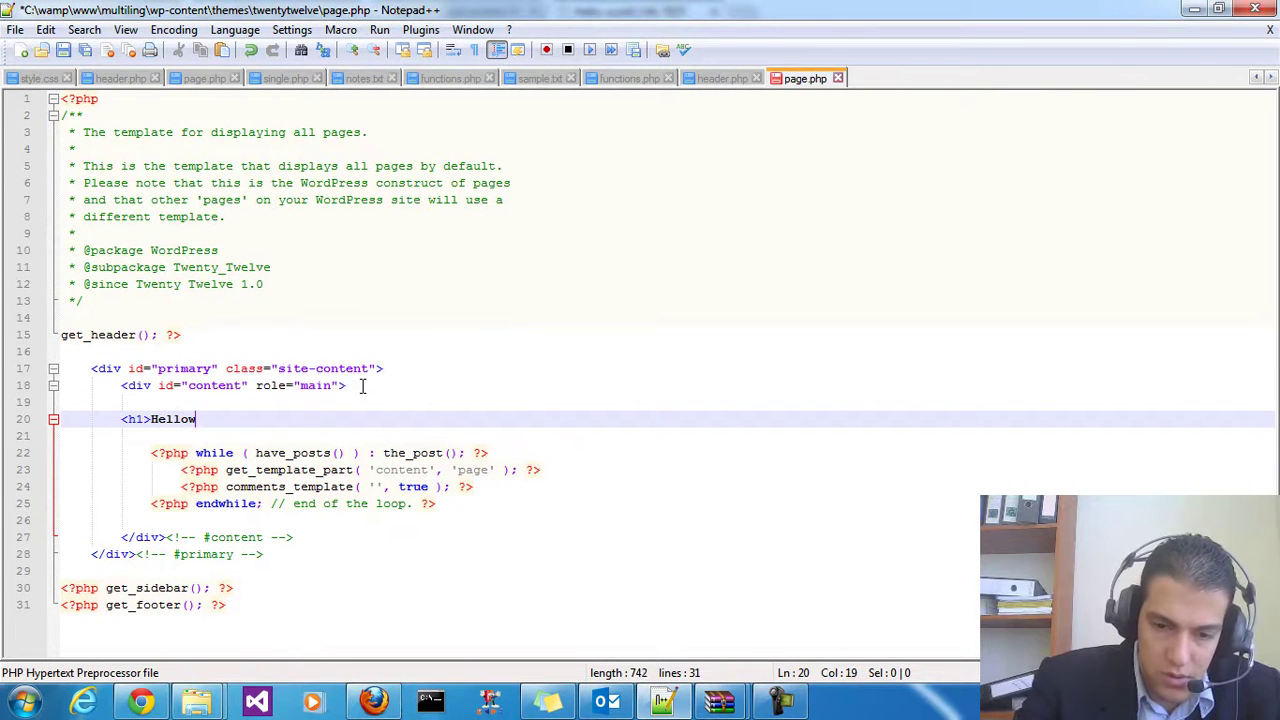
{"action": "type", "text": "</h1>"}
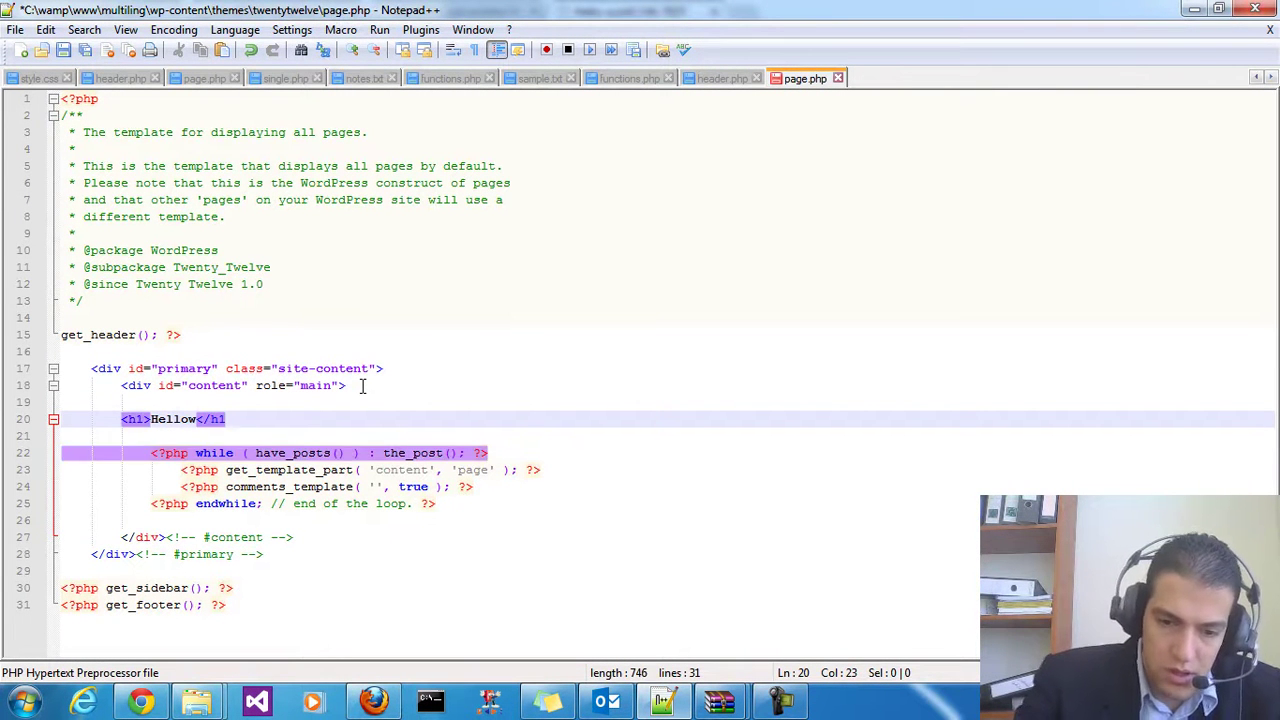
{"action": "left_click", "coordinate": [62, 52]}
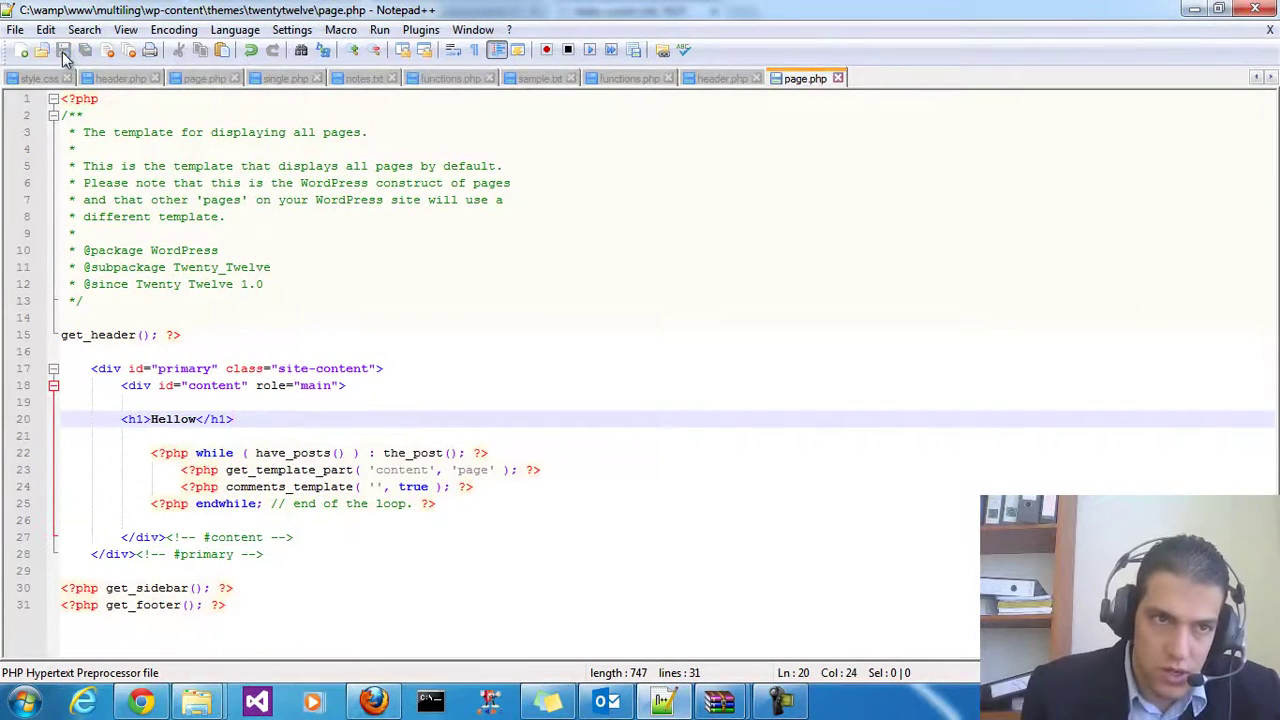
{"action": "left_click", "coordinate": [141, 703]}
Reload the browser page and close the developer tools panel
{"action": "right_click", "coordinate": [425, 263]}
{"action": "left_click", "coordinate": [465, 334]}
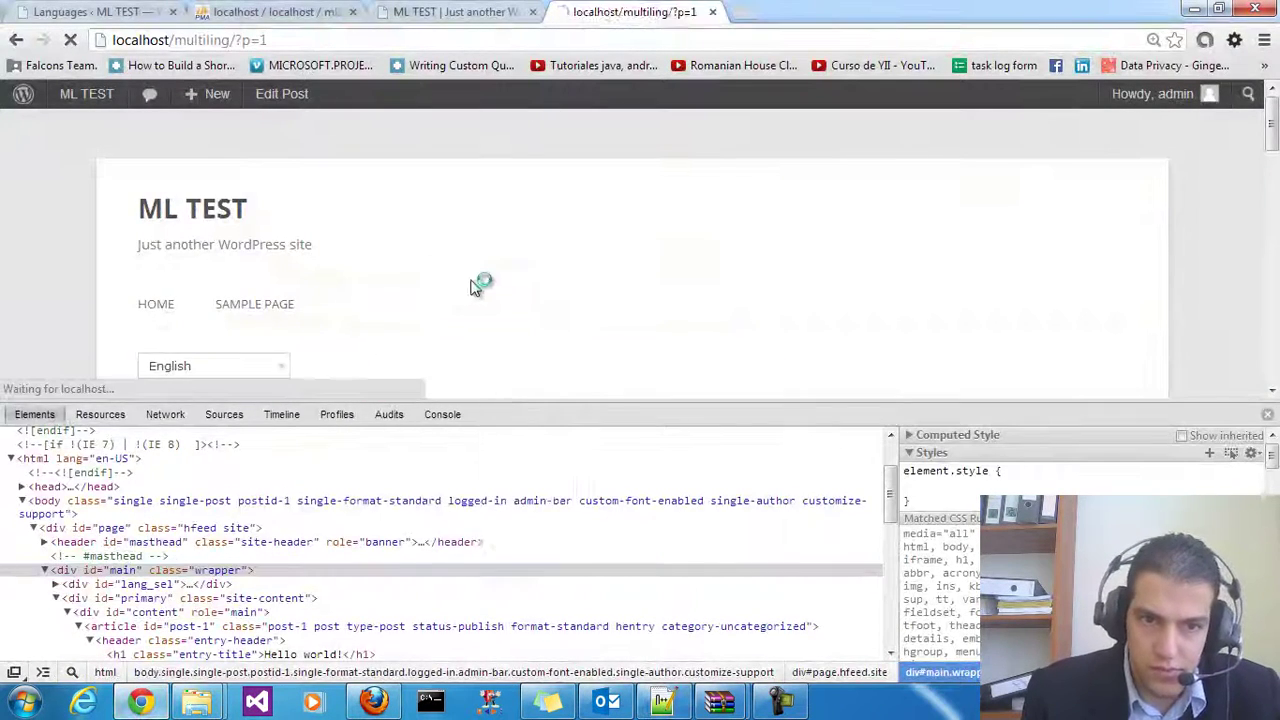
{"action": "scroll", "coordinate": [450, 300], "scroll_direction": "down", "scroll_amount": 2}
{"action": "scroll", "coordinate": [320, 270], "scroll_direction": "down", "scroll_amount": 2}
{"action": "scroll", "coordinate": [330, 275], "scroll_direction": "up", "scroll_amount": 2}
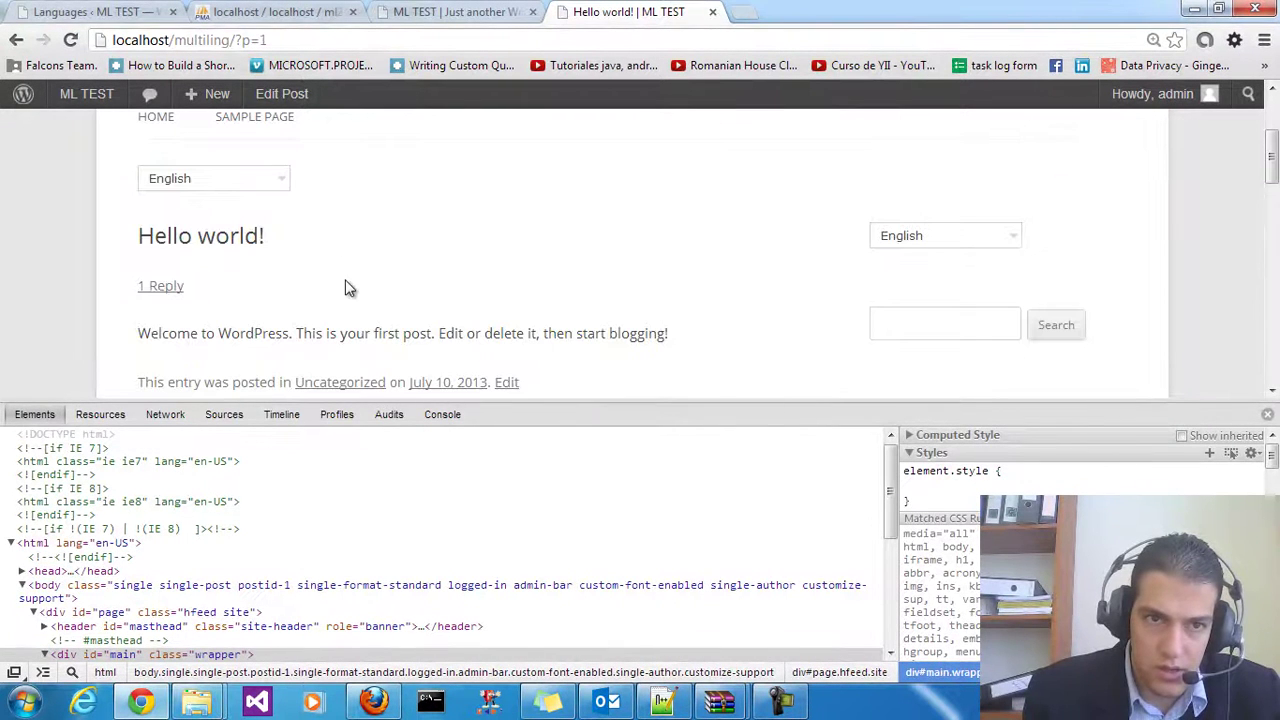
{"action": "left_click", "coordinate": [1267, 414]}
{"action": "scroll", "coordinate": [413, 542], "scroll_direction": "down", "scroll_amount": 1}
{"action": "scroll", "coordinate": [413, 542], "scroll_direction": "down", "scroll_amount": 1}
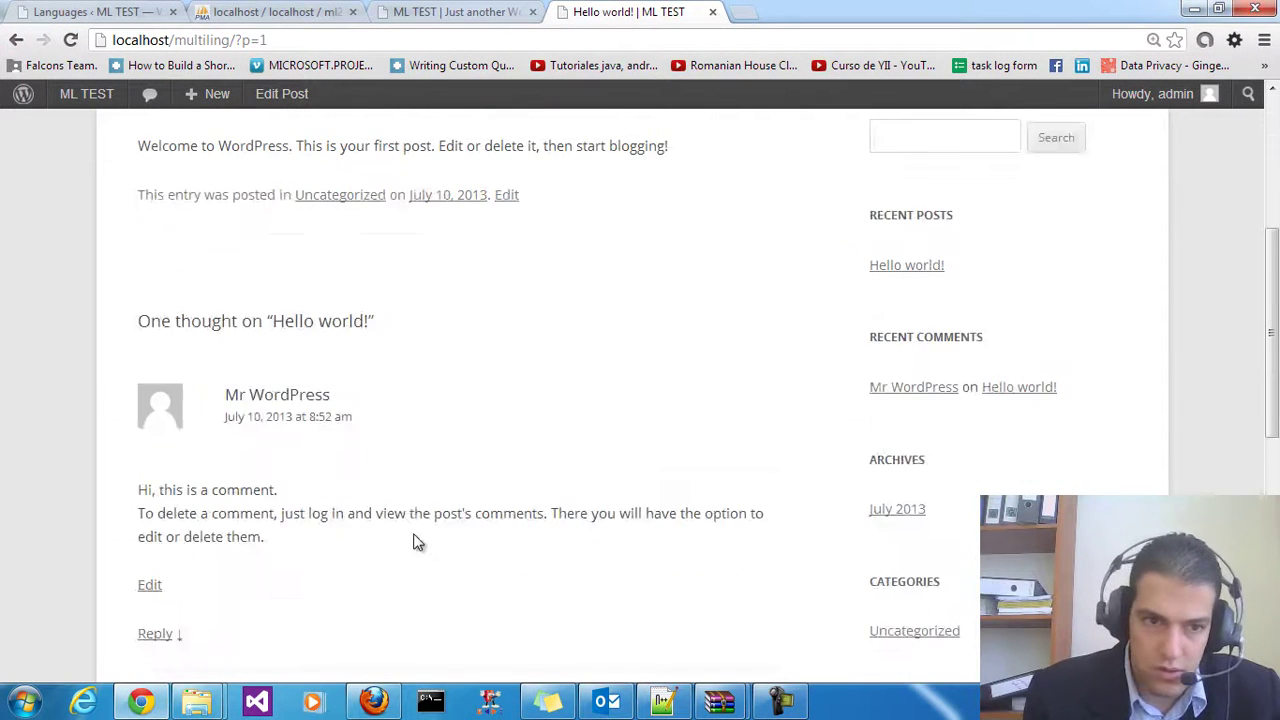
{"action": "scroll", "coordinate": [415, 540], "scroll_direction": "up", "scroll_amount": 4}
Open the Sample Page from the home page and reload it to see the Hellow heading
{"action": "left_click", "coordinate": [168, 310]}
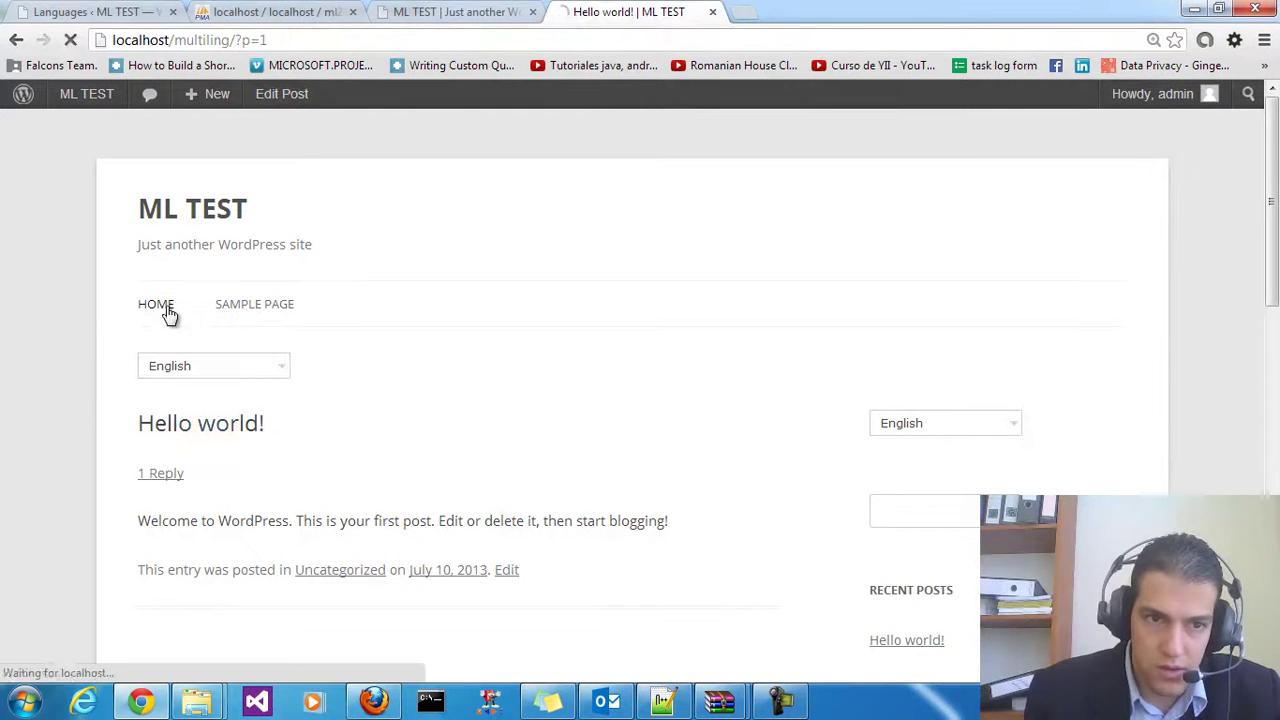
{"action": "left_click", "coordinate": [273, 302]}
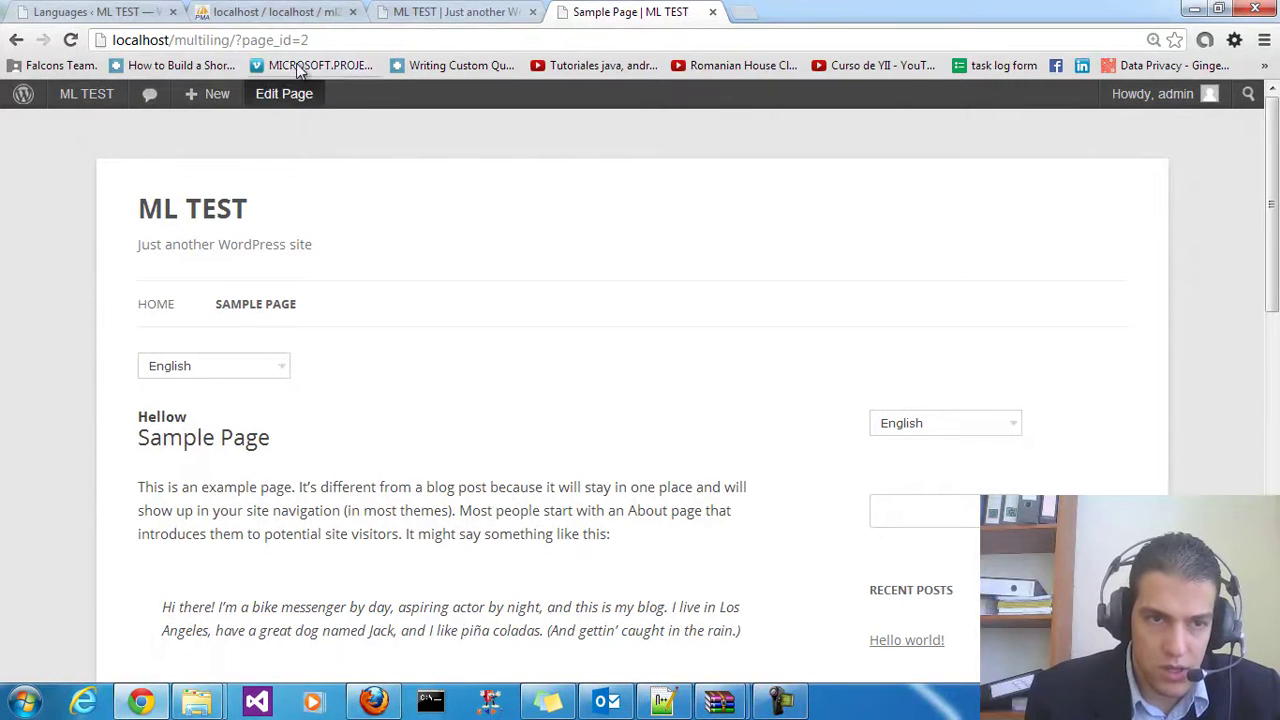
{"action": "left_click_drag", "start_coordinate": [196, 420], "coordinate": [128, 420]}
{"action": "left_click", "coordinate": [128, 420]}
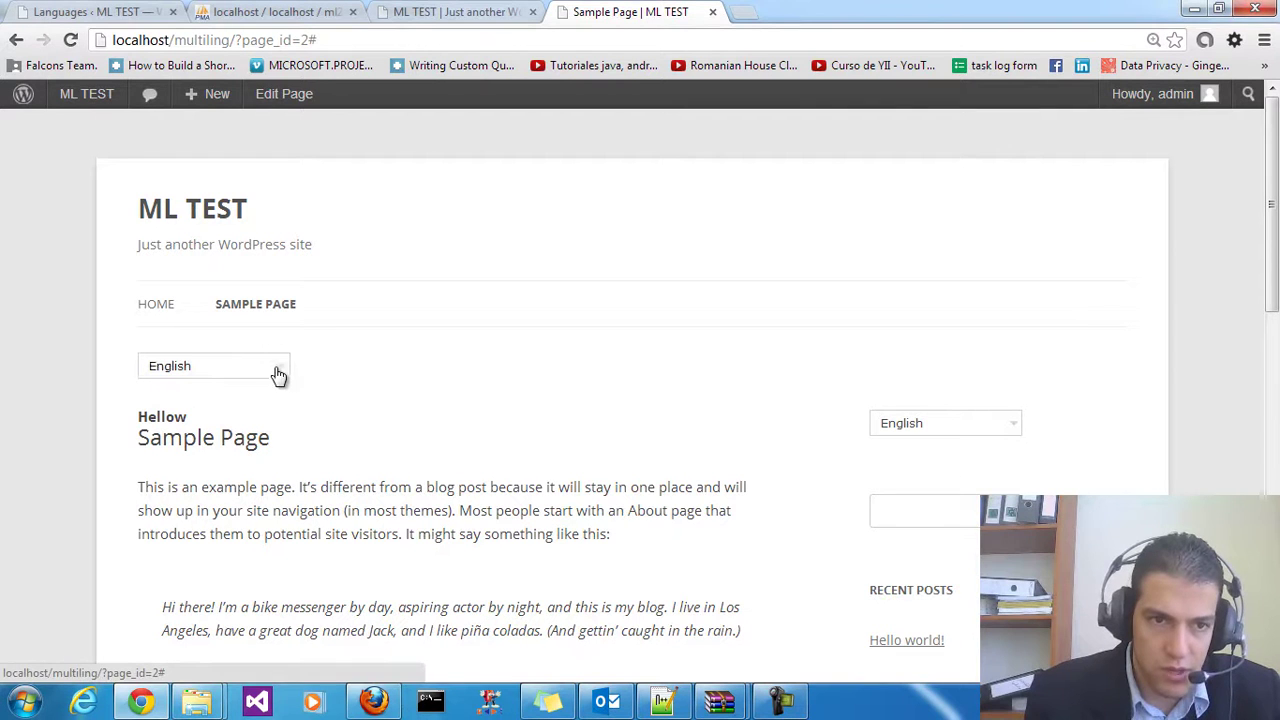
{"action": "right_click", "coordinate": [548, 342]}
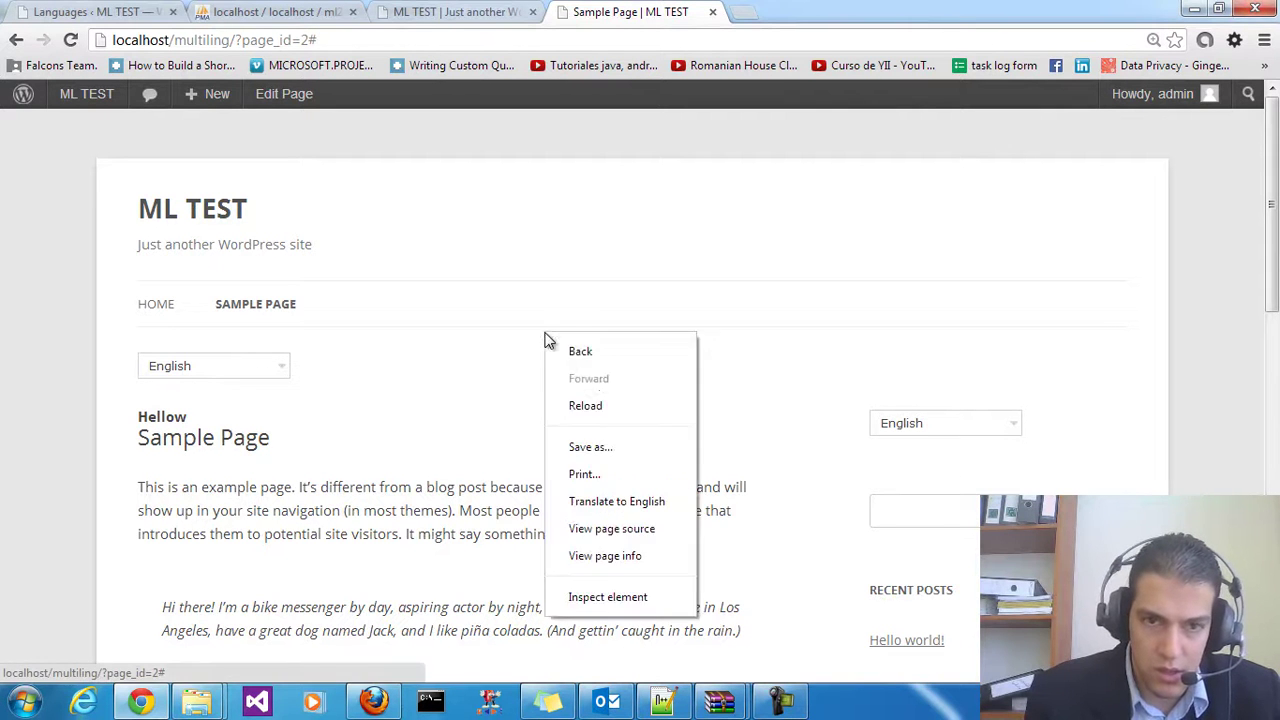
{"action": "left_click", "coordinate": [612, 404]}
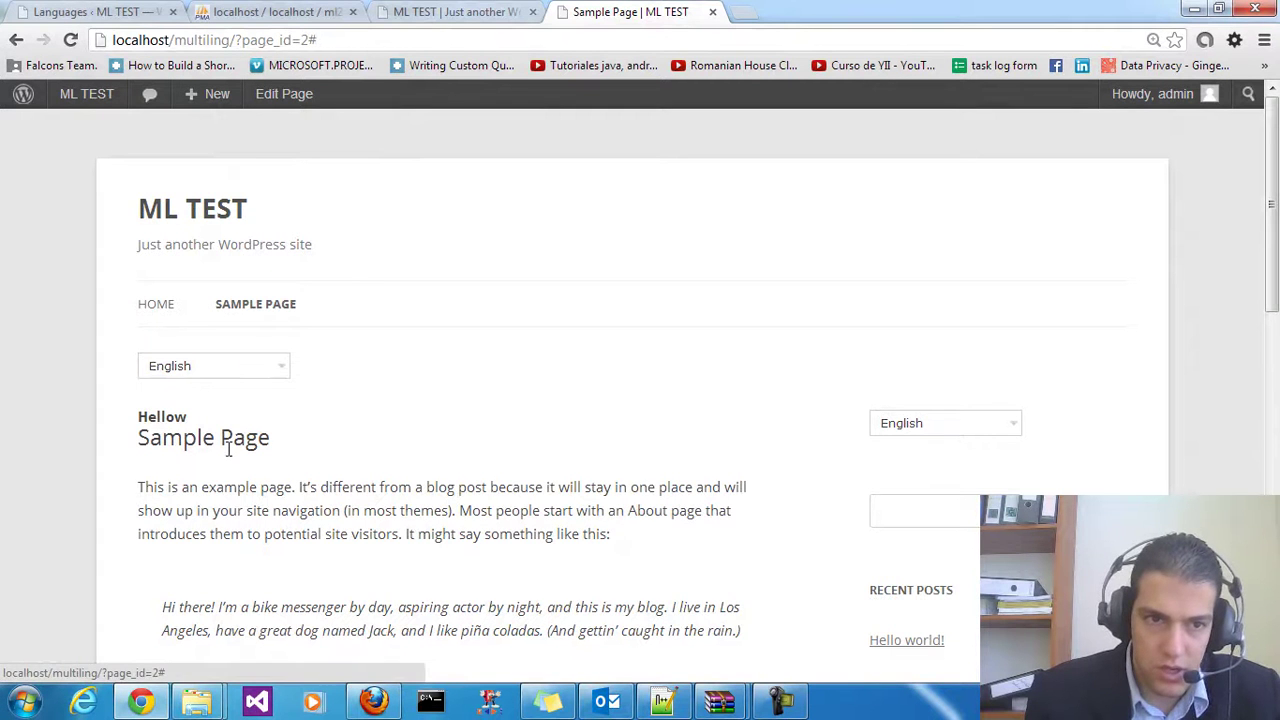
{"action": "scroll", "coordinate": [230, 400], "scroll_direction": "down", "scroll_amount": 1}
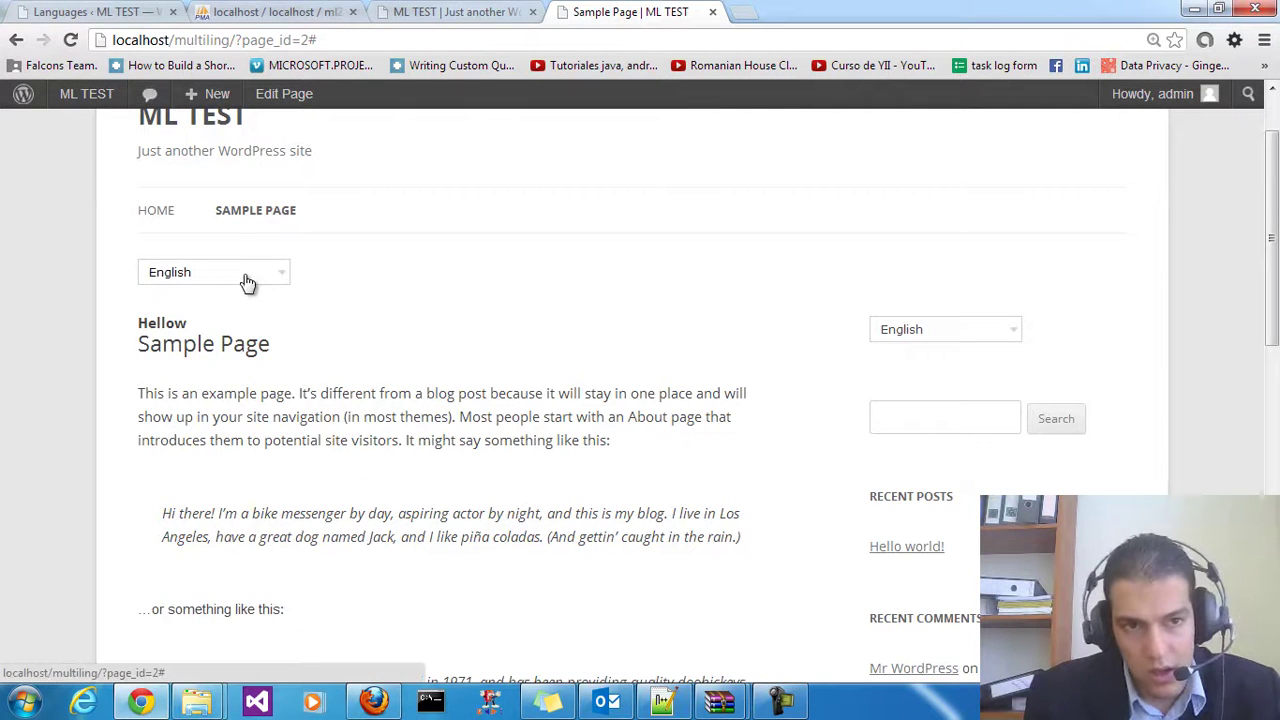
{"action": "scroll", "coordinate": [248, 285], "scroll_direction": "up", "scroll_amount": 1}
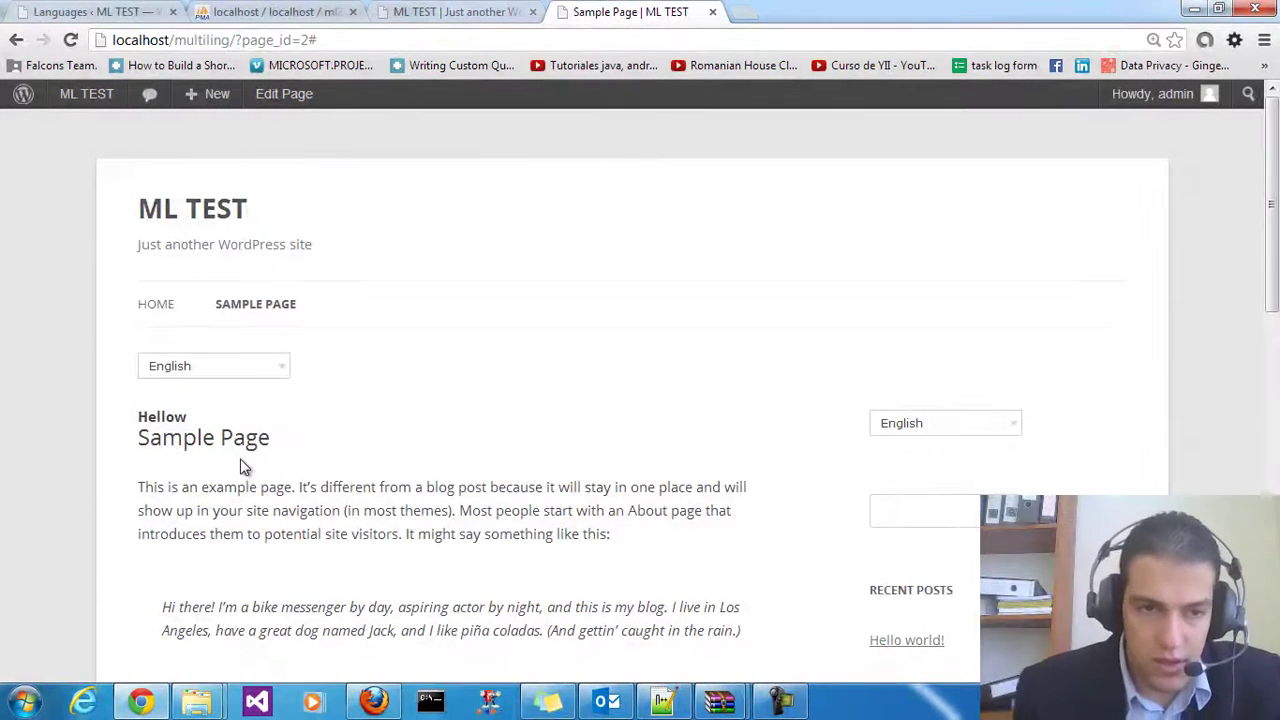
Start an Arabic translation of the Sample Page from the editor's Language box
{"action": "left_click", "coordinate": [288, 100]}
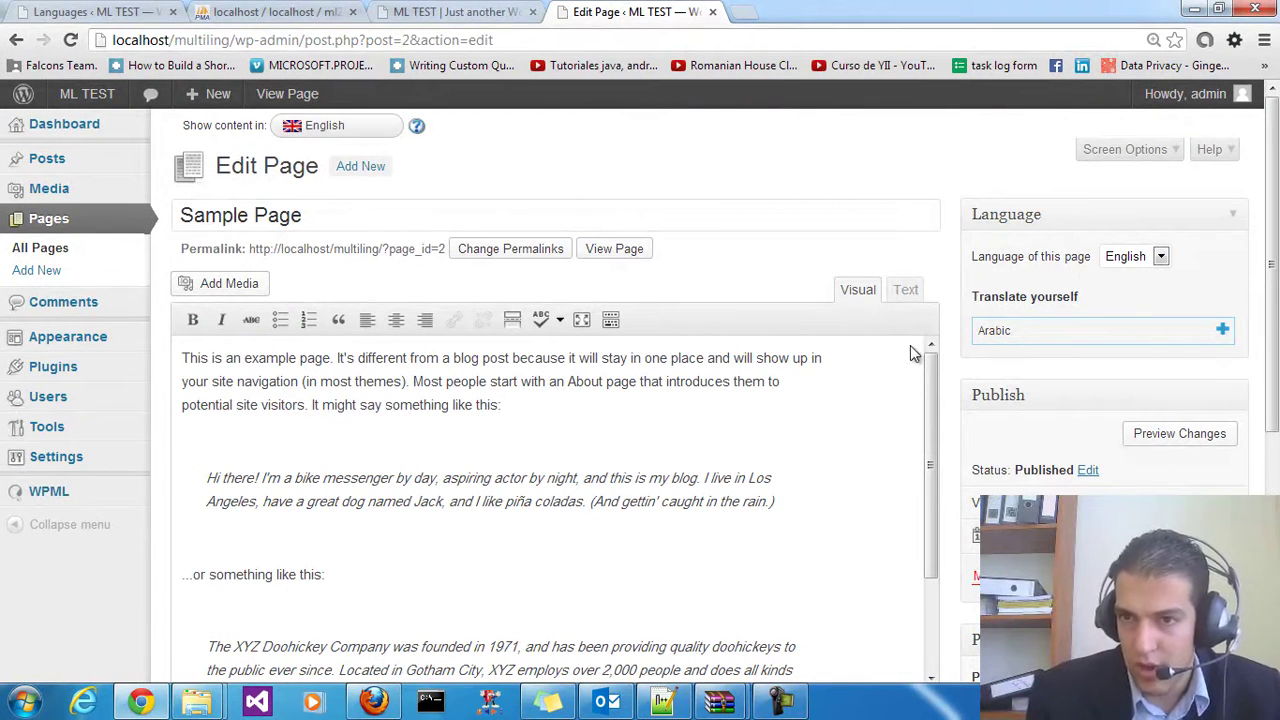
{"action": "left_click", "coordinate": [1140, 258]}
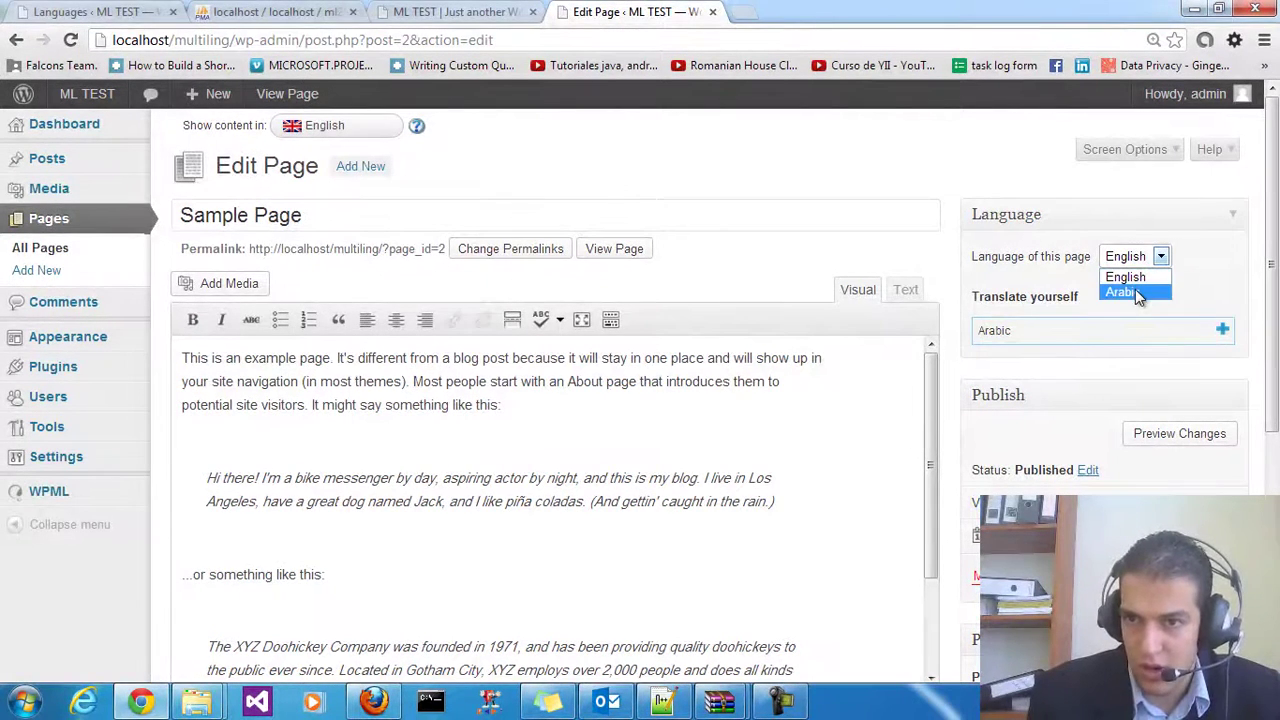
{"action": "left_click", "coordinate": [1132, 257]}
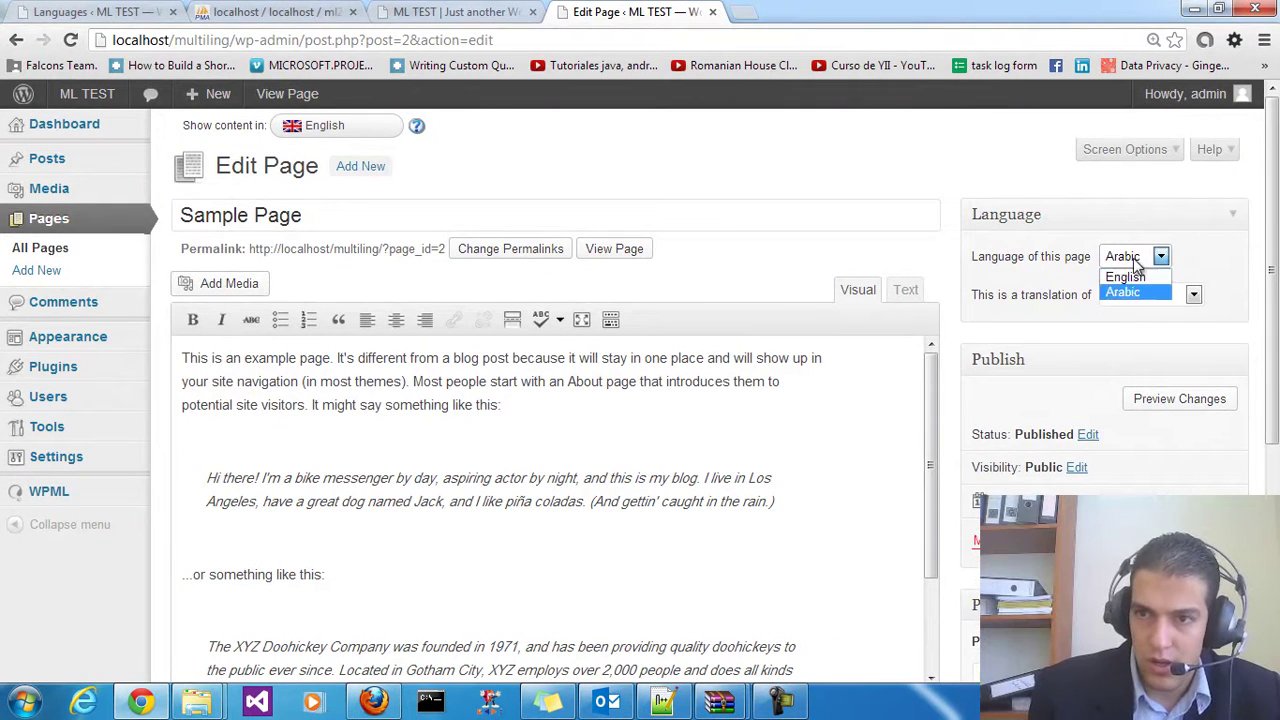
{"action": "left_click", "coordinate": [1140, 279]}
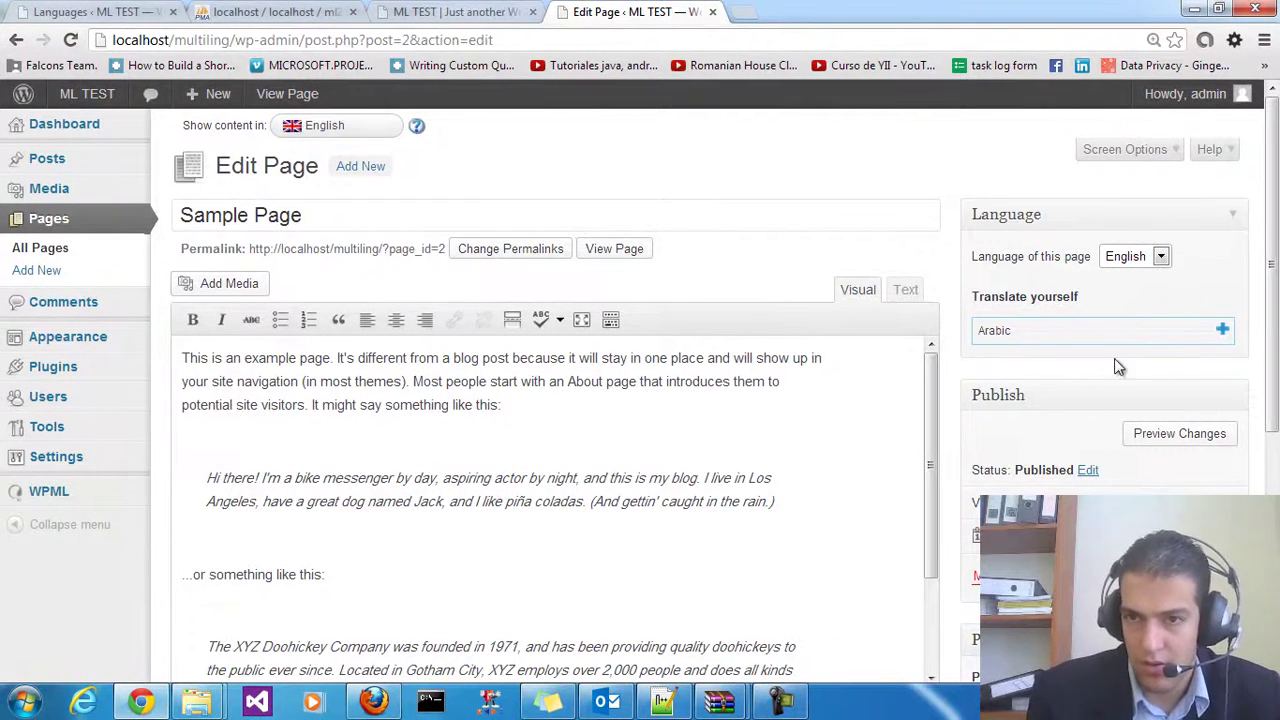
{"action": "left_click", "coordinate": [1224, 334]}
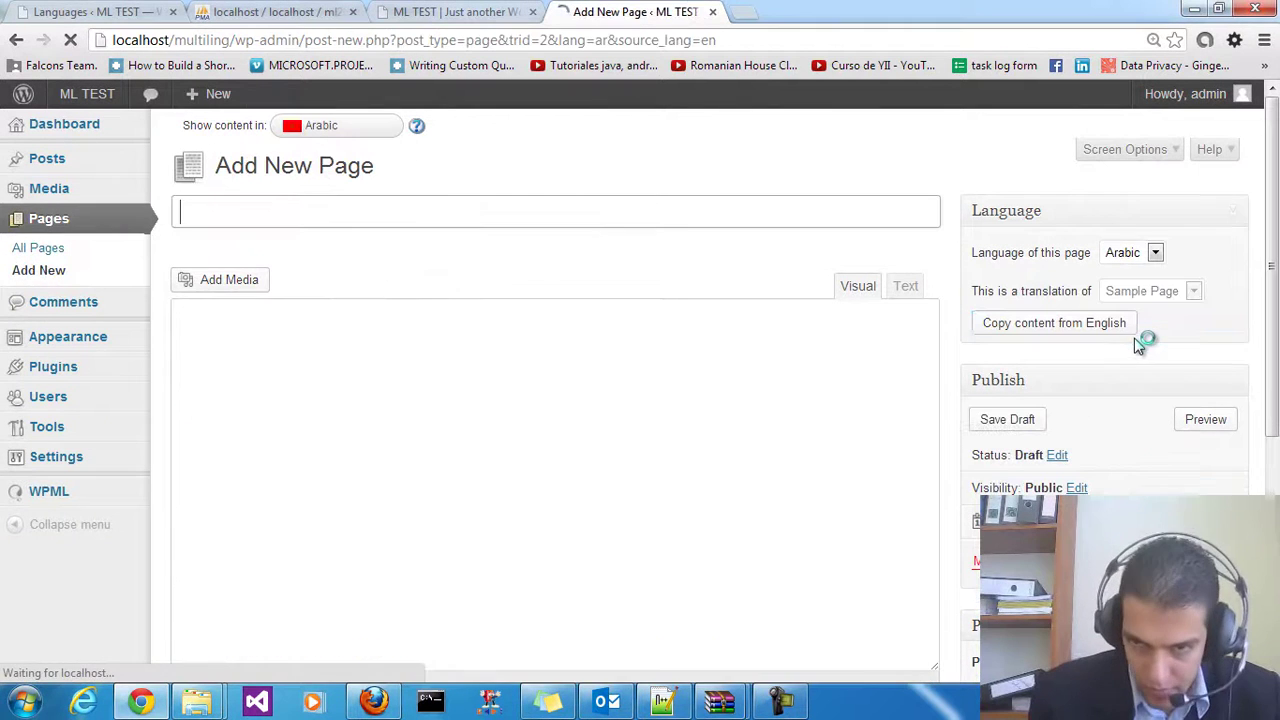
Title the Arabic page تجربة, paste the title into its content, and publish it
{"action": "left_click", "coordinate": [437, 217]}
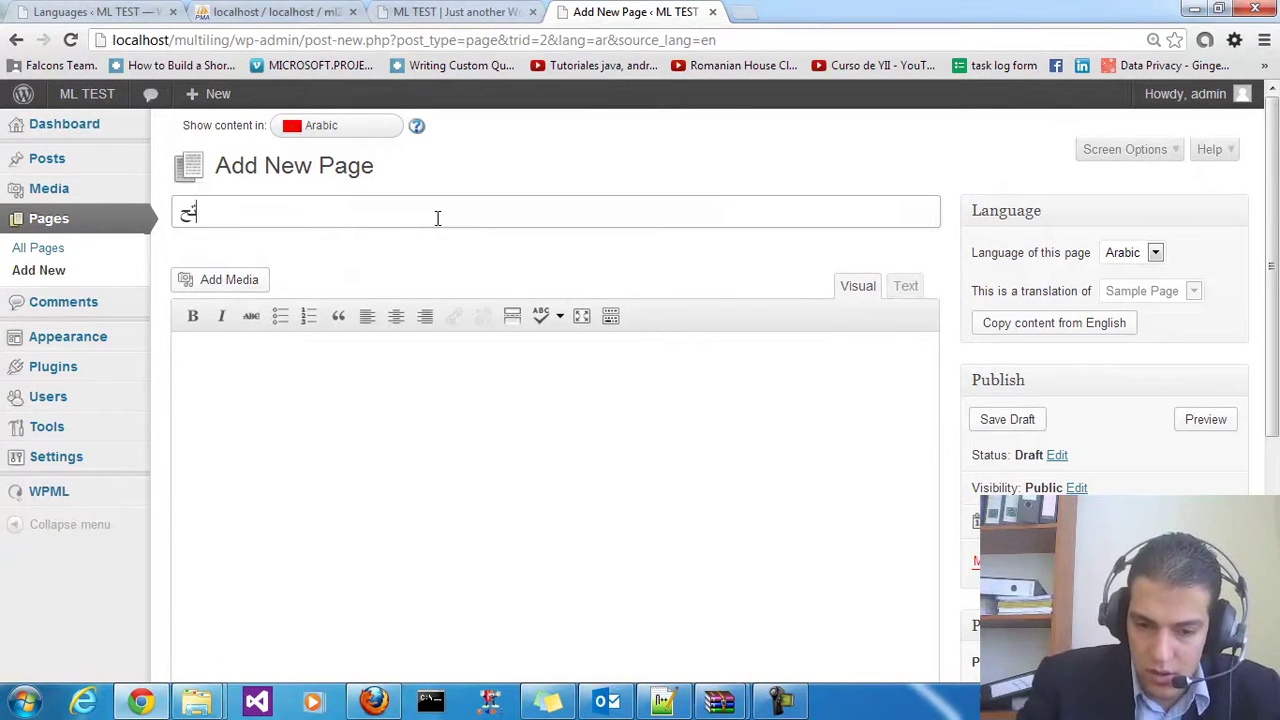
{"action": "type", "text": "تجربة"}
{"action": "key", "text": "ctrl+a"}
{"action": "left_click", "coordinate": [512, 424]}
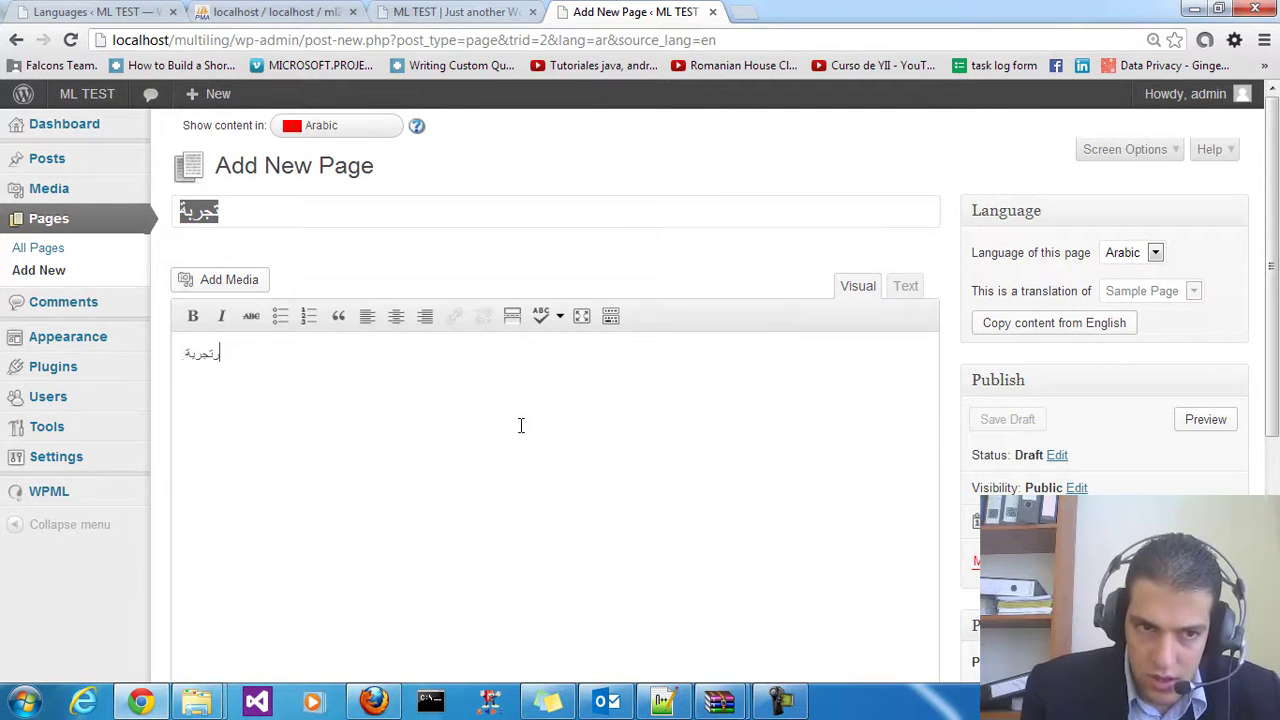
{"action": "key", "text": "ctrl+v"}
{"action": "key", "text": "ctrl+v"}
{"action": "key", "text": "ctrl+v"}
{"action": "scroll", "coordinate": [700, 345], "scroll_direction": "down", "scroll_amount": 2}
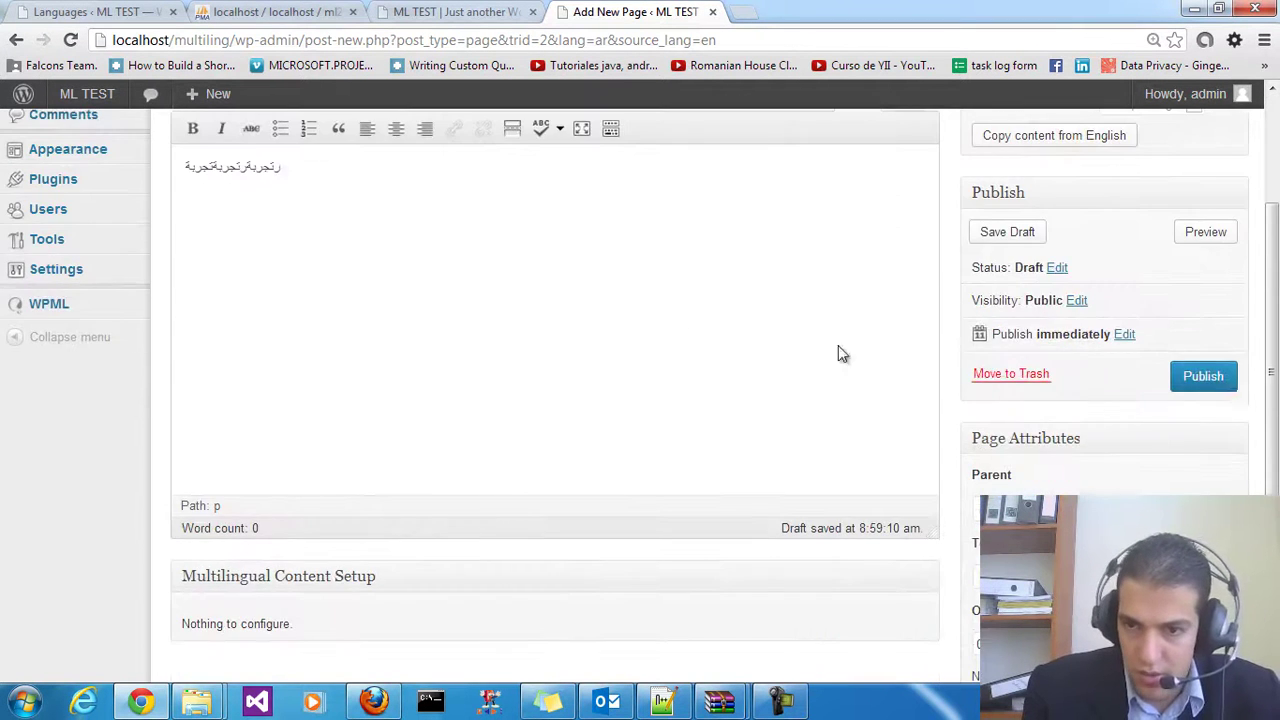
{"action": "left_click", "coordinate": [1228, 379]}
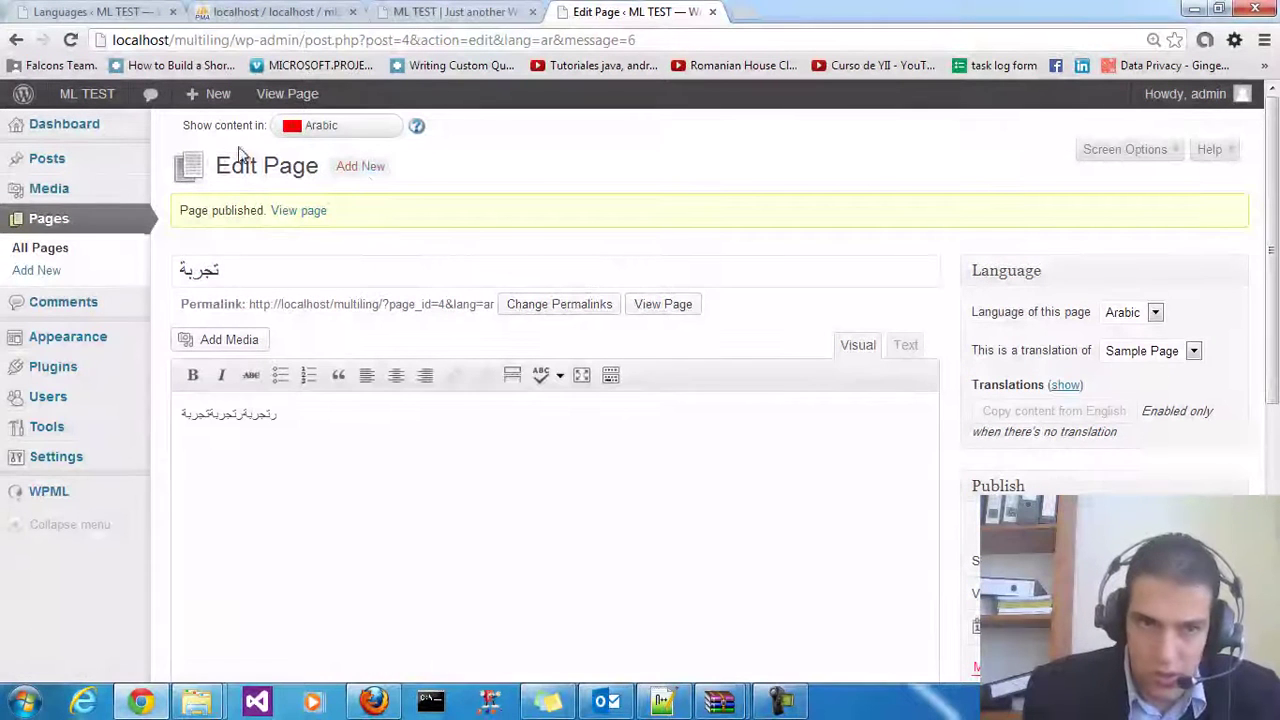
View the published Arabic page and toggle the language switcher between Arabic and English
{"action": "left_click", "coordinate": [300, 210]}
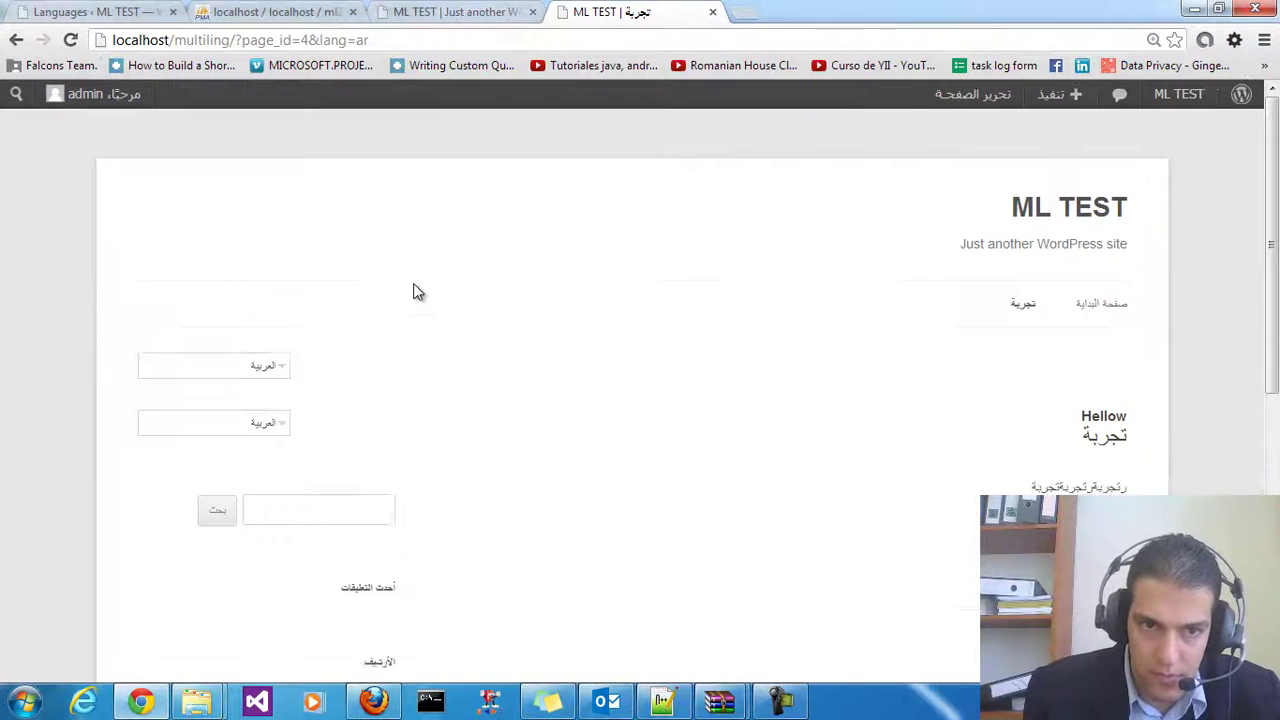
{"action": "scroll", "coordinate": [1008, 451], "scroll_direction": "down", "scroll_amount": 2}
{"action": "scroll", "coordinate": [702, 420], "scroll_direction": "up", "scroll_amount": 2}
{"action": "left_click", "coordinate": [282, 401]}
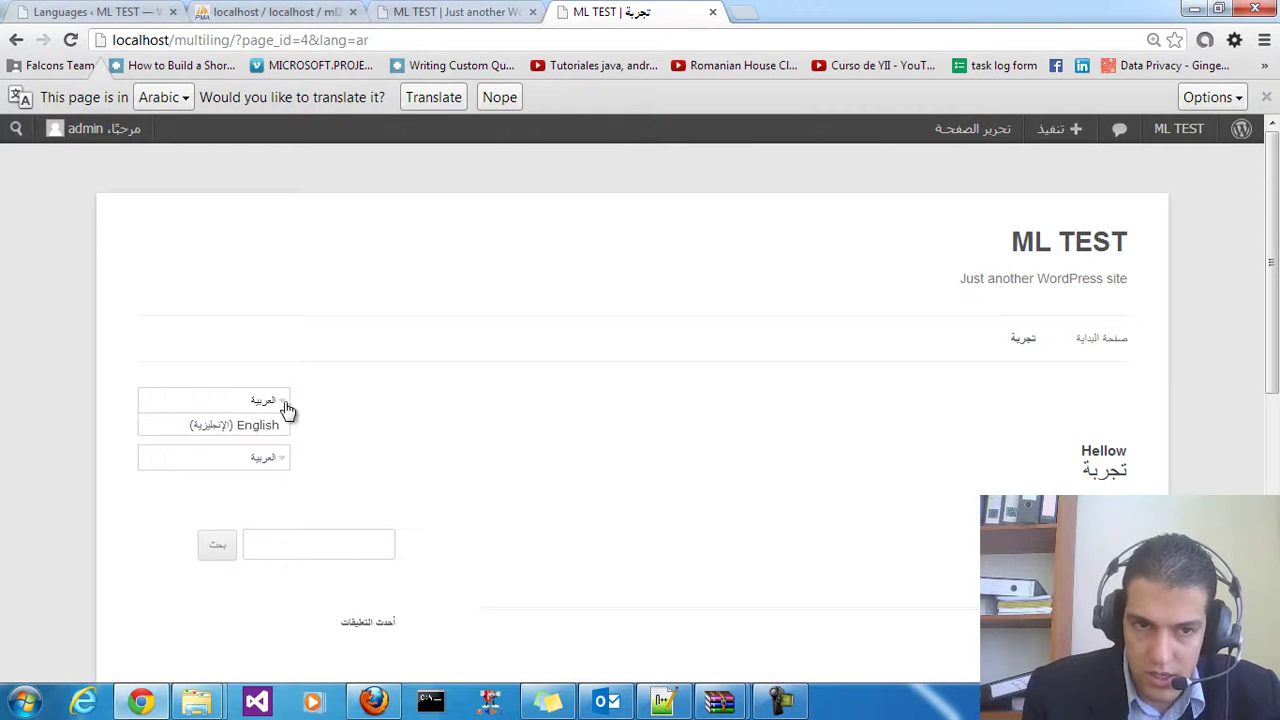
{"action": "left_click", "coordinate": [266, 426]}
{"action": "left_click", "coordinate": [240, 366]}
{"action": "left_click", "coordinate": [229, 393]}
{"action": "left_click", "coordinate": [272, 402]}
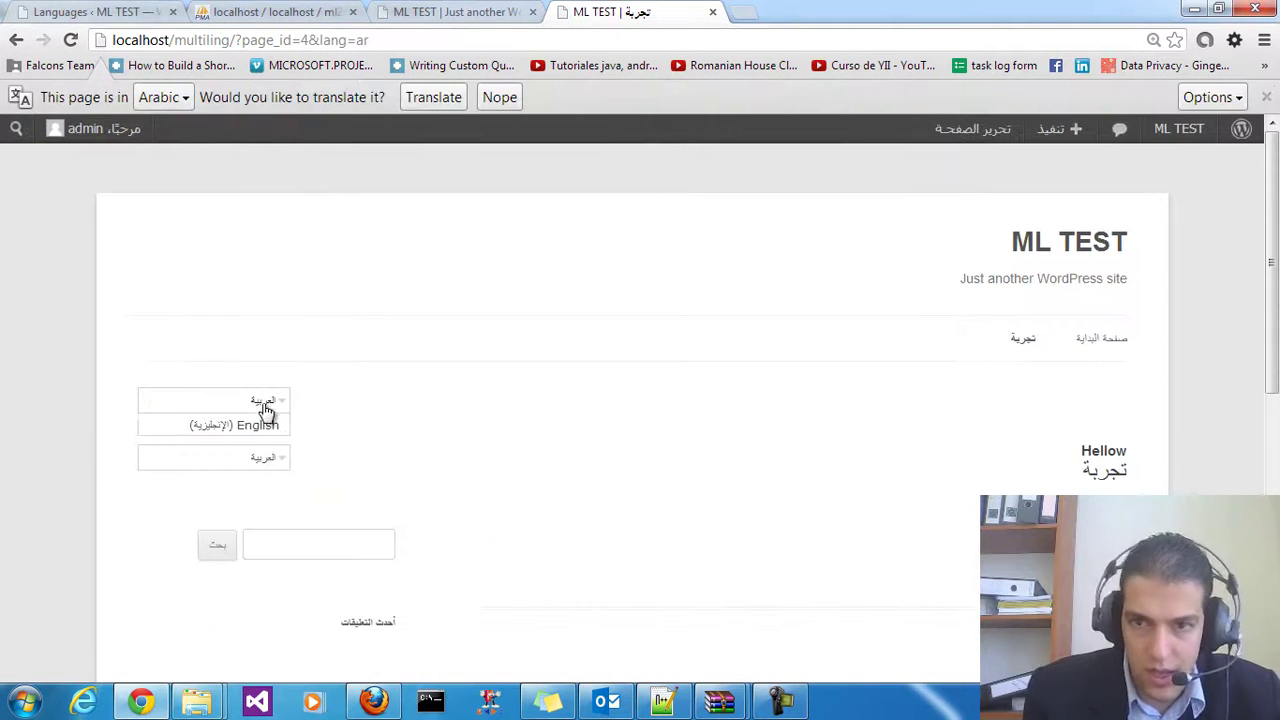
{"action": "left_click", "coordinate": [264, 431]}
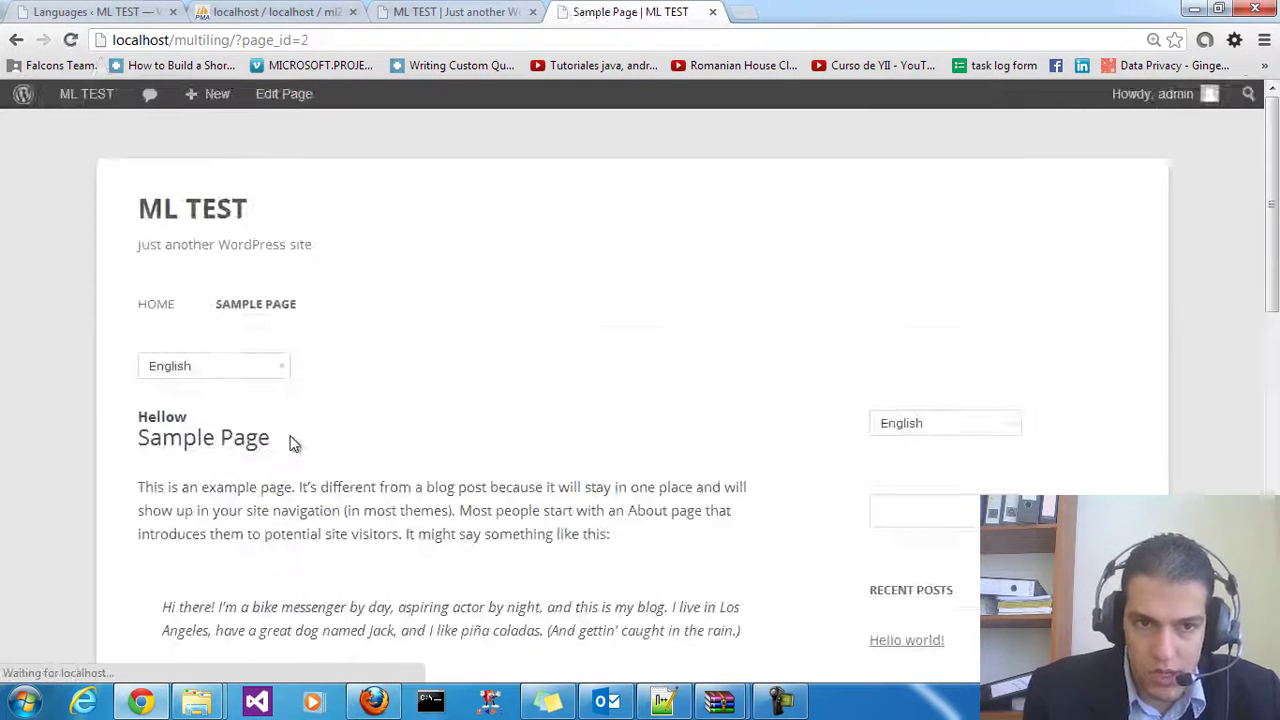
Confirm the Hellow heading appears on both the English and Arabic pages
{"action": "mouse_move", "coordinate": [186, 418]}
{"action": "left_mouse_down"}
{"action": "mouse_move", "coordinate": [120, 414]}
{"action": "mouse_move", "coordinate": [186, 414]}
{"action": "left_mouse_up"}
{"action": "left_click", "coordinate": [180, 418]}
{"action": "left_click", "coordinate": [212, 367]}
{"action": "left_click", "coordinate": [208, 391]}
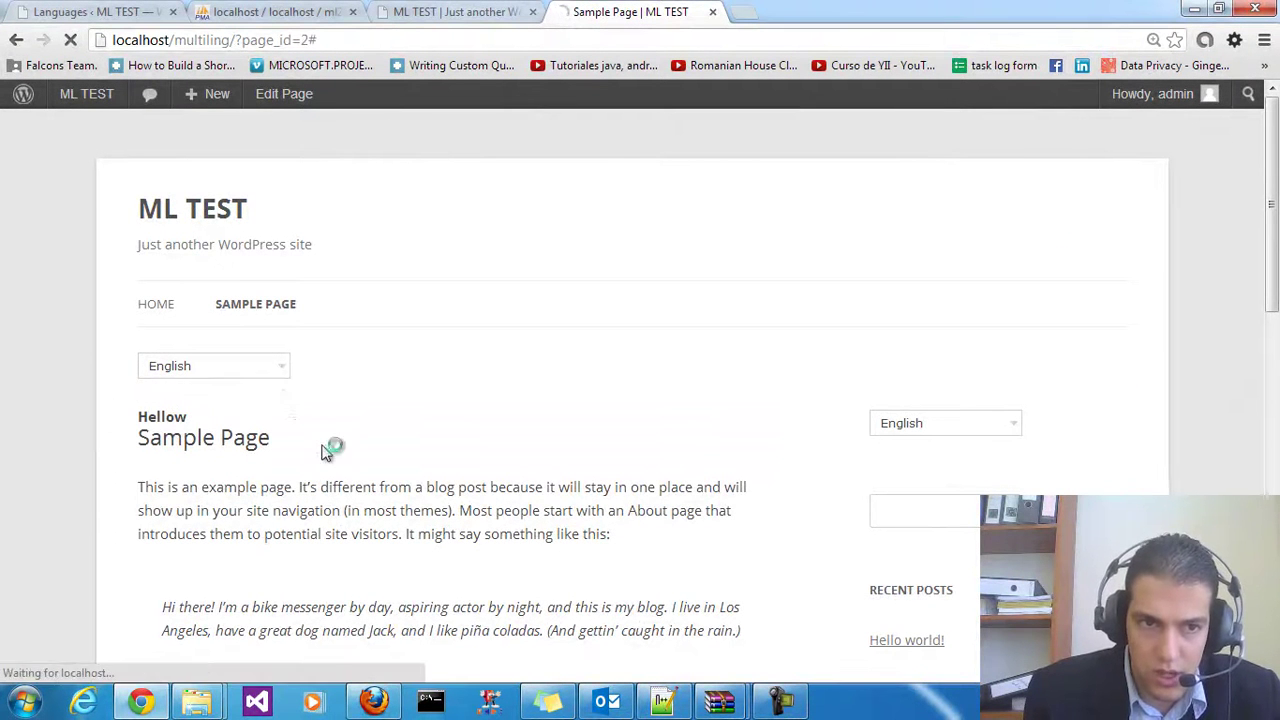
{"action": "scroll", "coordinate": [284, 477], "scroll_direction": "down", "scroll_amount": 1}
{"action": "double_click", "coordinate": [1095, 357]}
{"action": "left_click", "coordinate": [783, 403]}
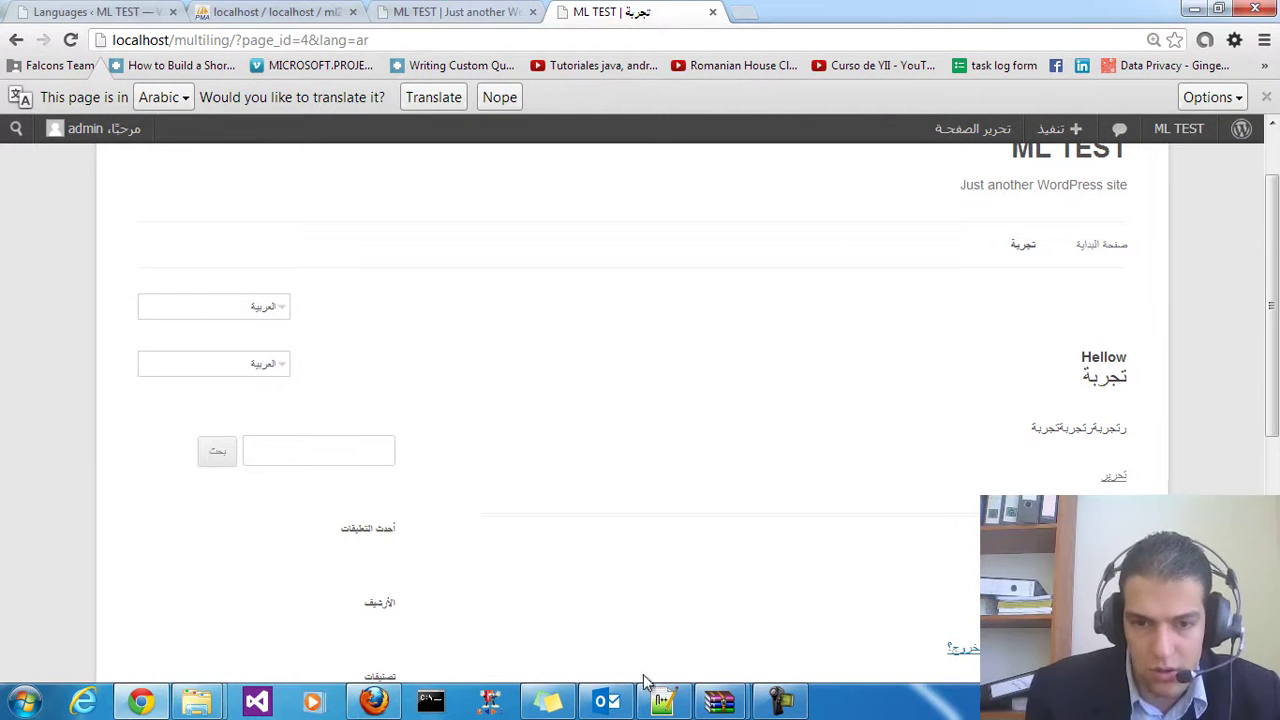
{"action": "left_click", "coordinate": [661, 699]}
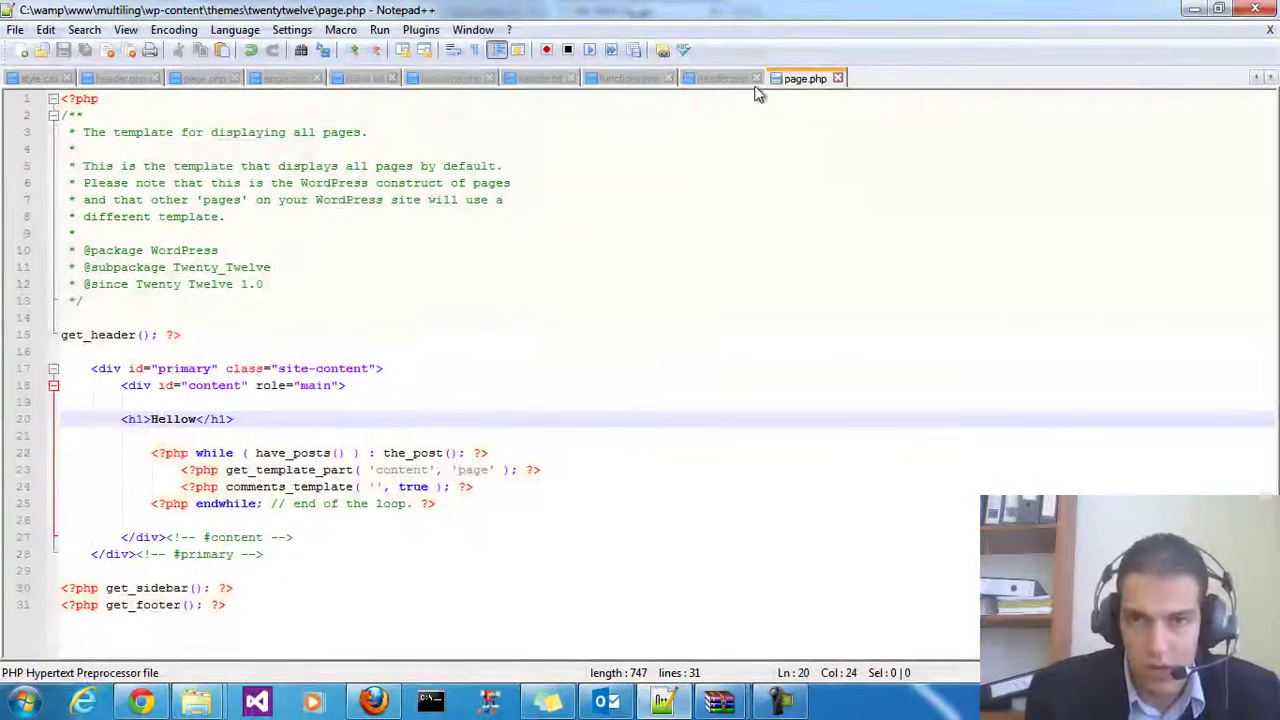
Copy the getHOME function code from sample.txt
{"action": "left_click", "coordinate": [636, 78]}
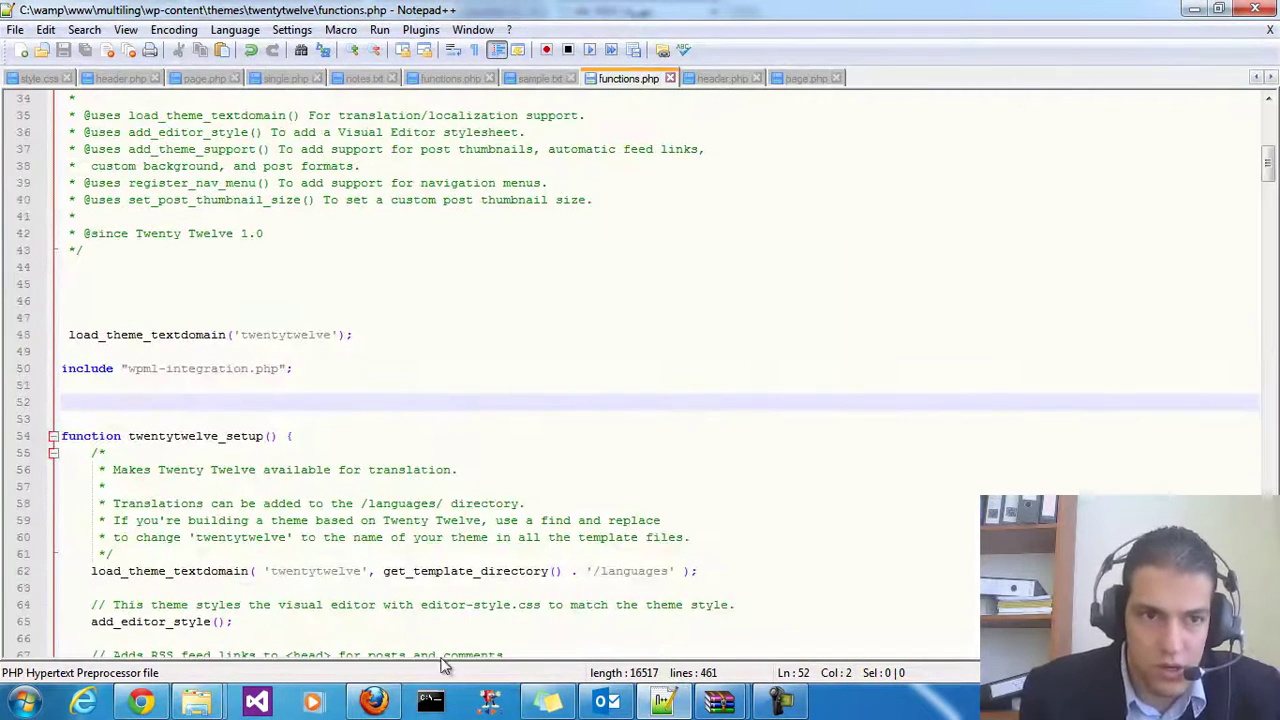
{"action": "scroll", "coordinate": [228, 455], "scroll_direction": "down", "scroll_amount": 1}
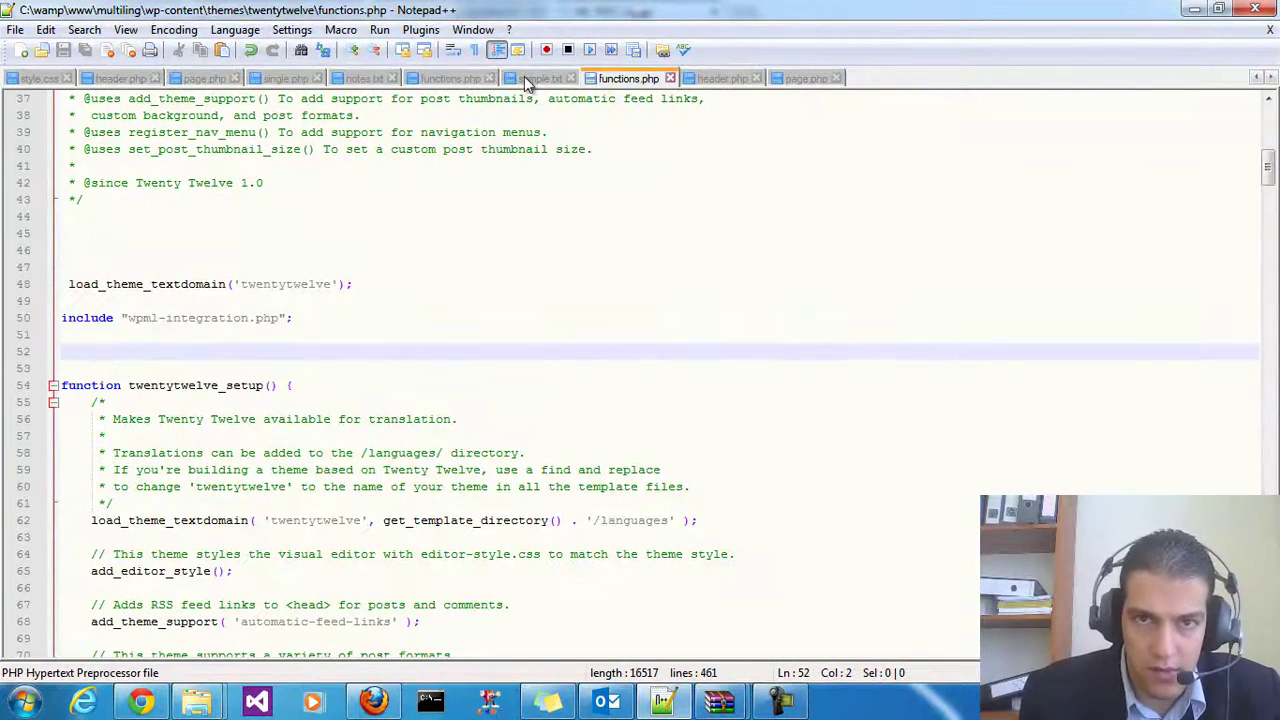
{"action": "left_click", "coordinate": [540, 78]}
{"action": "left_click_drag", "start_coordinate": [62, 320], "coordinate": [16, 149]}
{"action": "key", "text": "ctrl+c"}
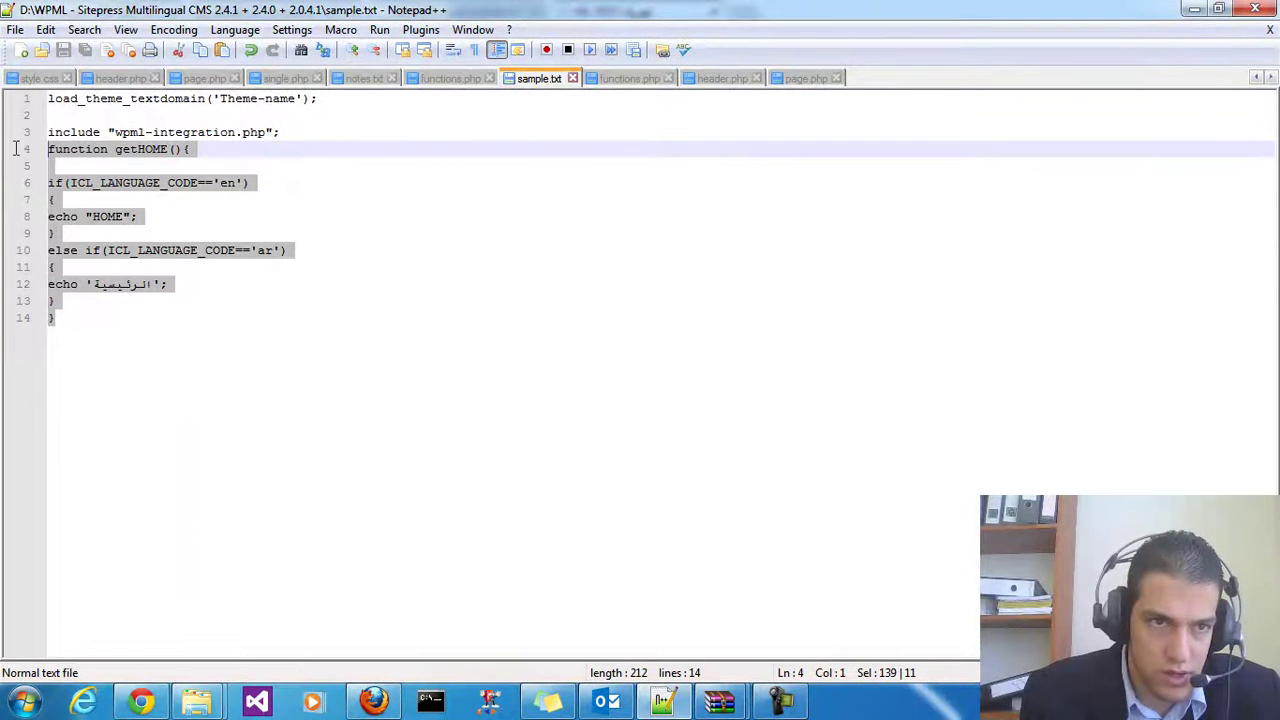
{"action": "left_click", "coordinate": [625, 78]}
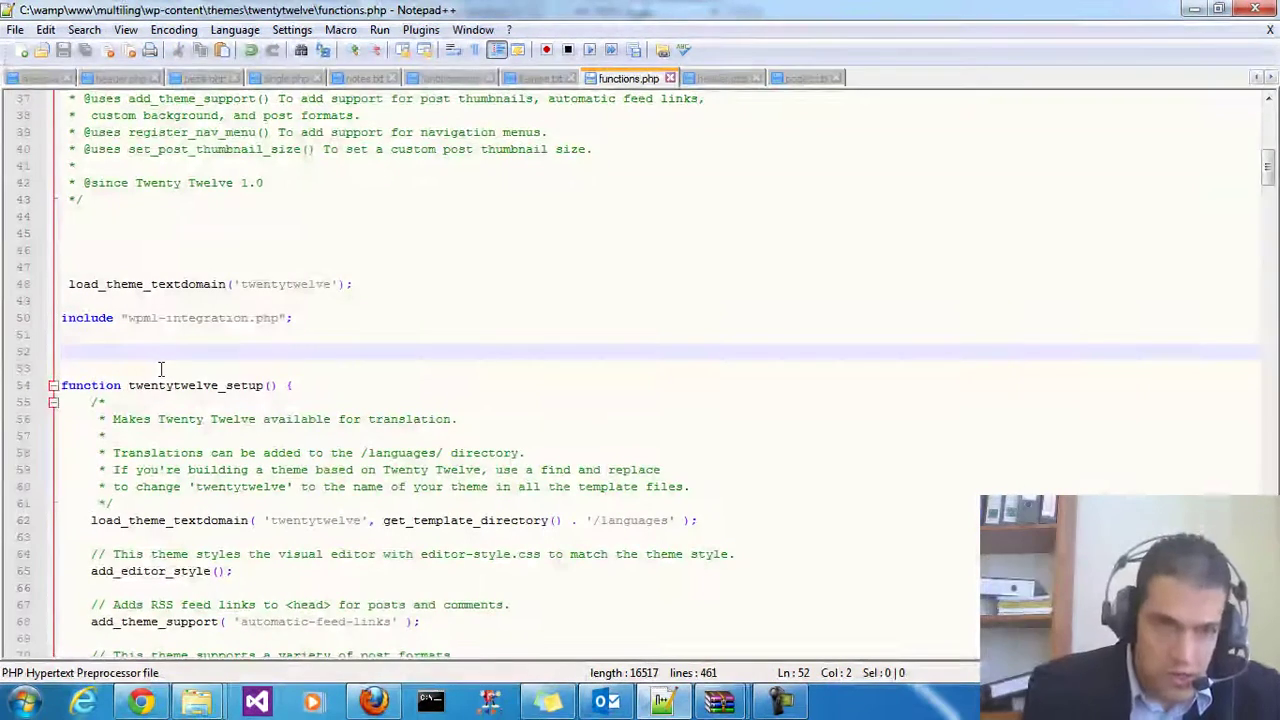
Paste it below the wpml-integration include in functions.php and rename it getHellow
{"action": "key", "text": "Return"}
{"action": "key", "text": "Return"}
{"action": "key", "text": "Return"}
{"action": "key", "text": "Return"}
{"action": "key", "text": "Return"}
{"action": "key", "text": "Return"}
{"action": "key", "text": "Return"}
{"action": "key", "text": "Return"}
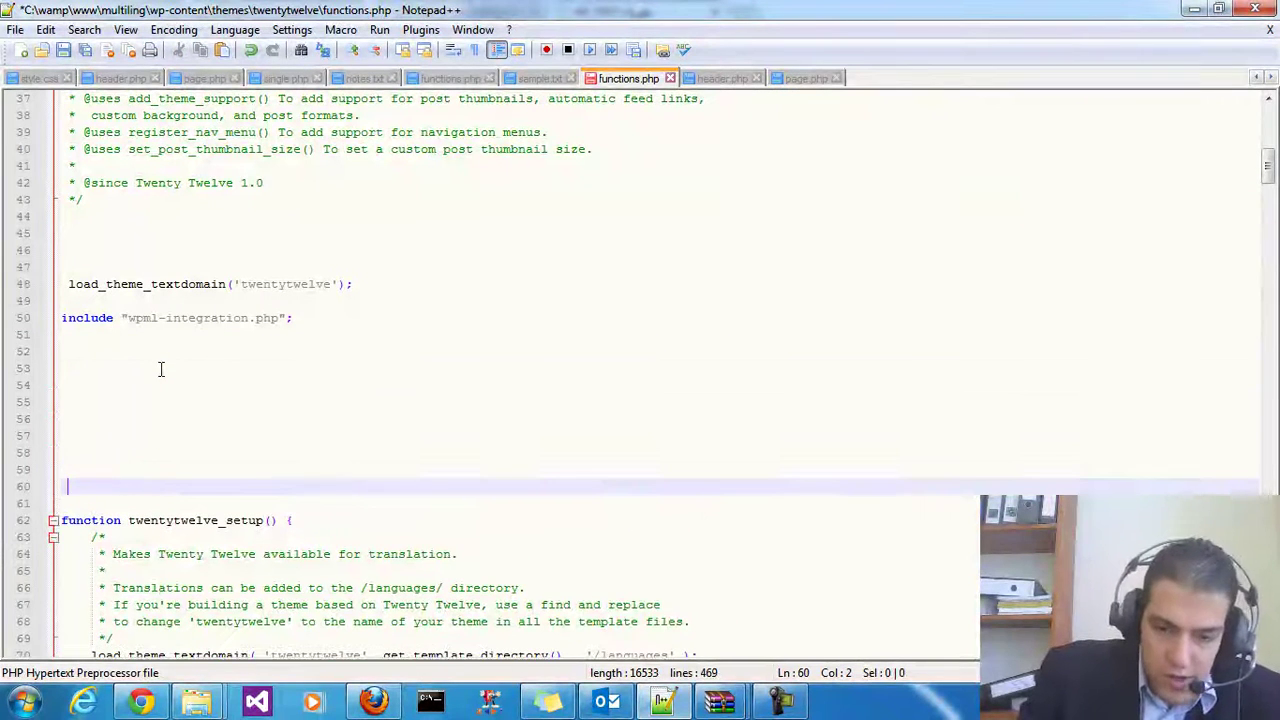
{"action": "key", "text": "Up"}
{"action": "key", "text": "Up"}
{"action": "key", "text": "Up"}
{"action": "key", "text": "Up"}
{"action": "key", "text": "ctrl+v"}
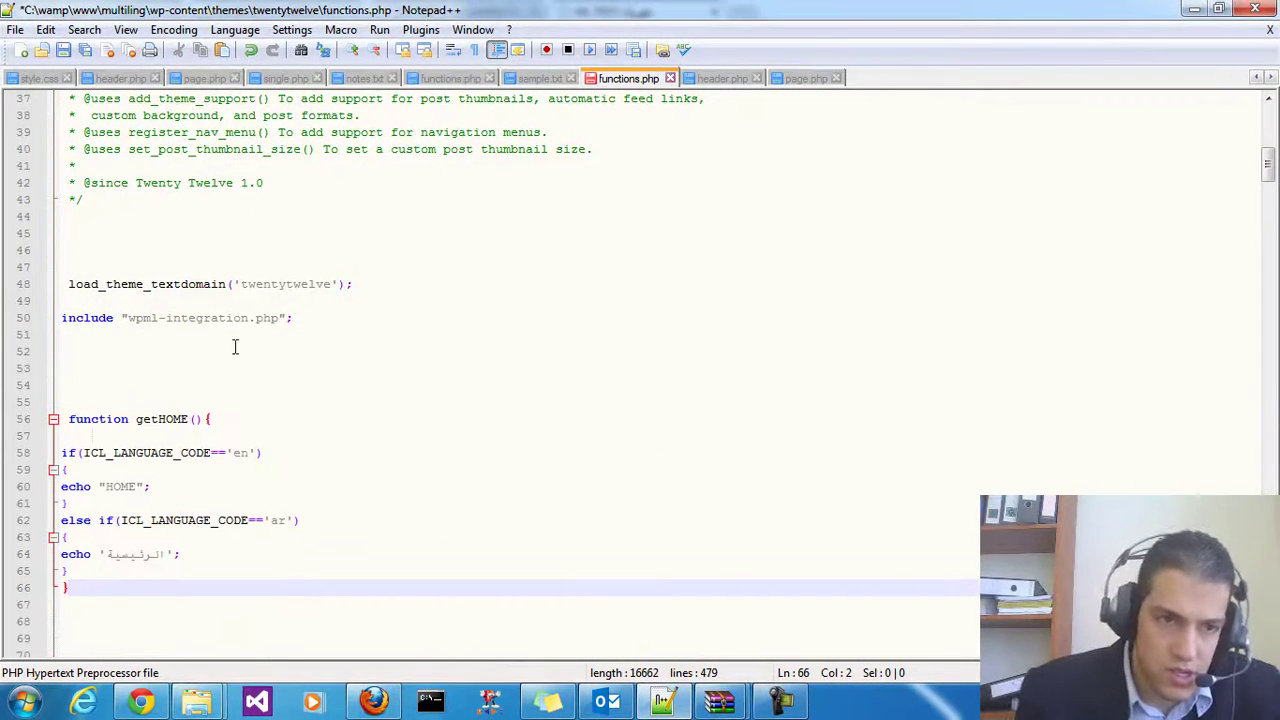
{"action": "scroll", "coordinate": [200, 369], "scroll_direction": "down", "scroll_amount": 1}
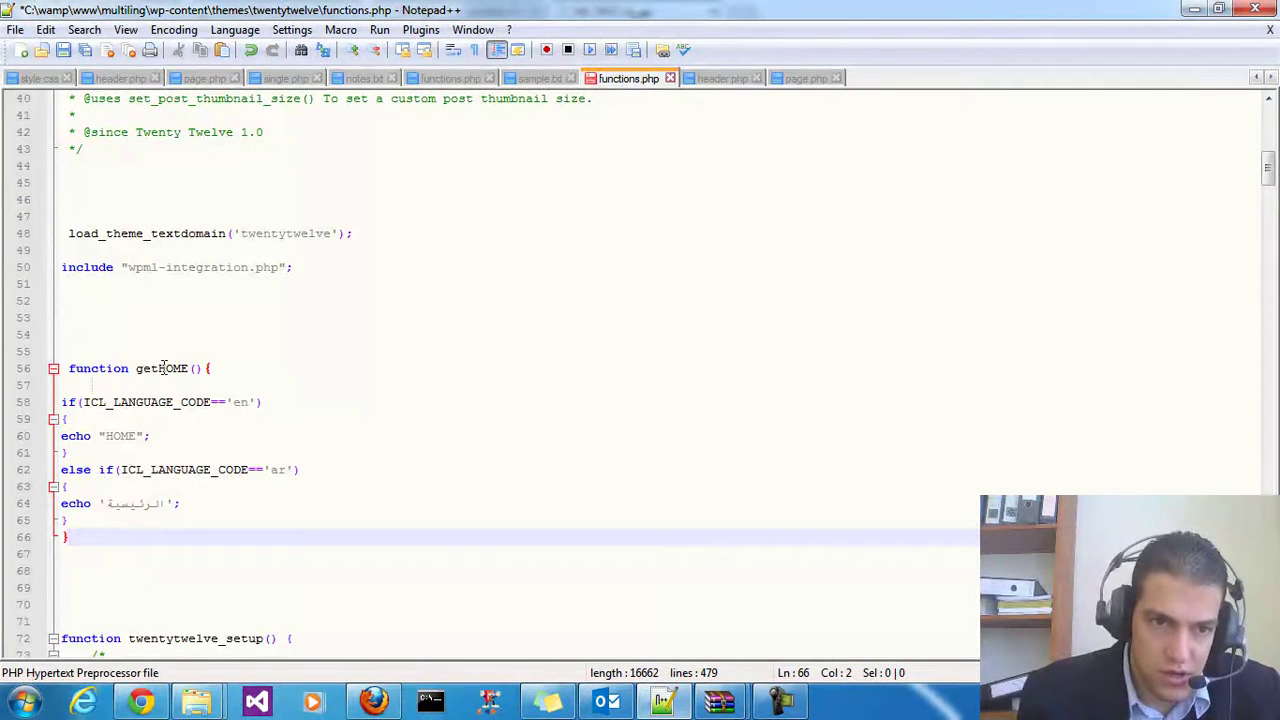
{"action": "left_click_drag", "start_coordinate": [160, 368], "coordinate": [177, 368]}
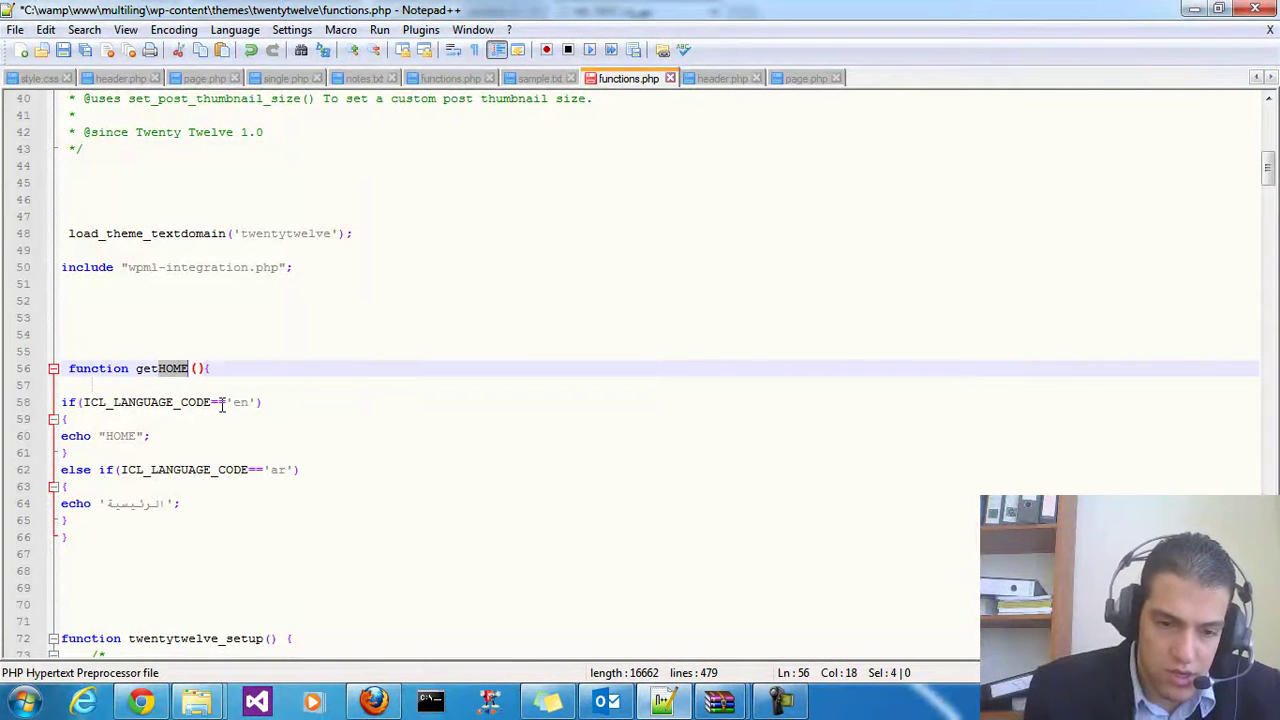
{"action": "type", "text": "Hello"}
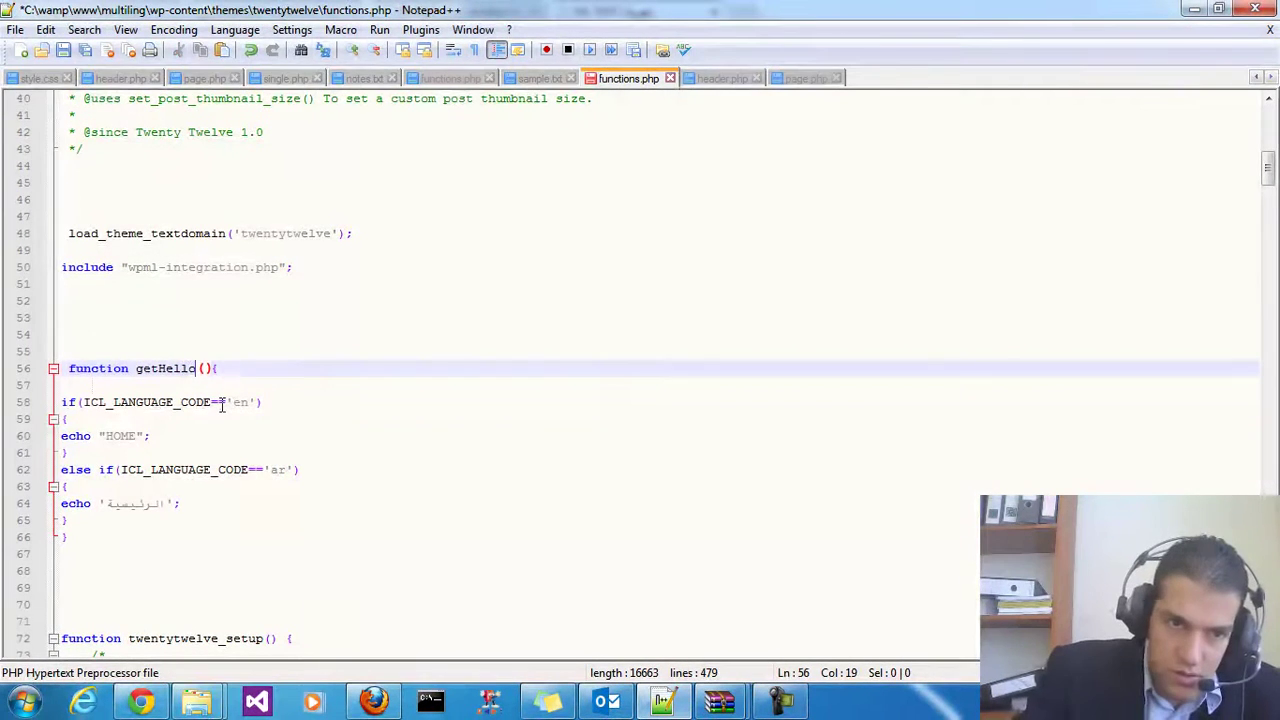
{"action": "mouse_move", "coordinate": [222, 368]}
{"action": "left_mouse_down"}
{"action": "mouse_move", "coordinate": [137, 368]}
{"action": "mouse_move", "coordinate": [218, 368]}
{"action": "left_mouse_up"}
{"action": "left_click", "coordinate": [137, 368]}
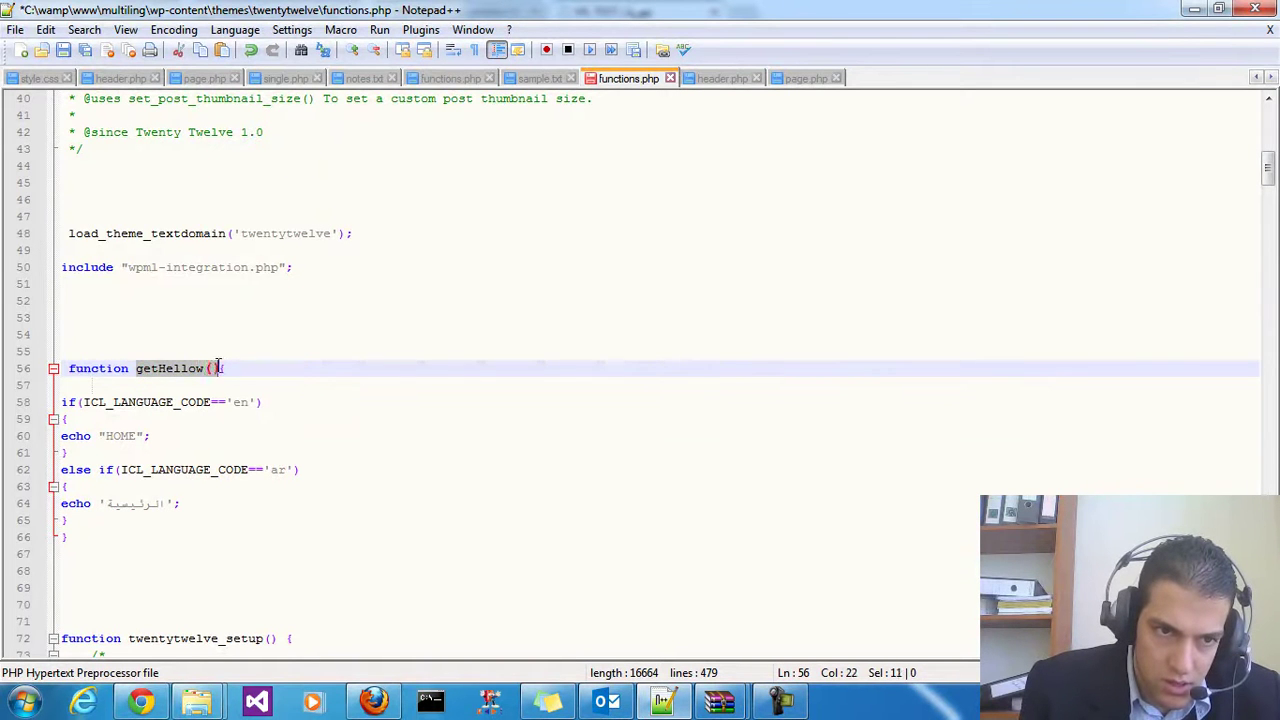
Change the English echo in getHellow() from HOME to Hellow
{"action": "left_click", "coordinate": [163, 370]}
{"action": "double_click", "coordinate": [136, 368]}
{"action": "left_click", "coordinate": [204, 402]}
{"action": "left_click_drag", "start_coordinate": [204, 402], "coordinate": [248, 402]}
{"action": "left_click", "coordinate": [126, 436]}
{"action": "double_click", "coordinate": [124, 436]}
{"action": "triple_click", "coordinate": [120, 436]}
{"action": "left_click", "coordinate": [107, 440]}
{"action": "left_click_drag", "start_coordinate": [105, 436], "coordinate": [136, 436]}
{"action": "type", "text": "Hellow"}
Make the Arabic echo print مرحبا and save functions.php
{"action": "double_click", "coordinate": [142, 505]}
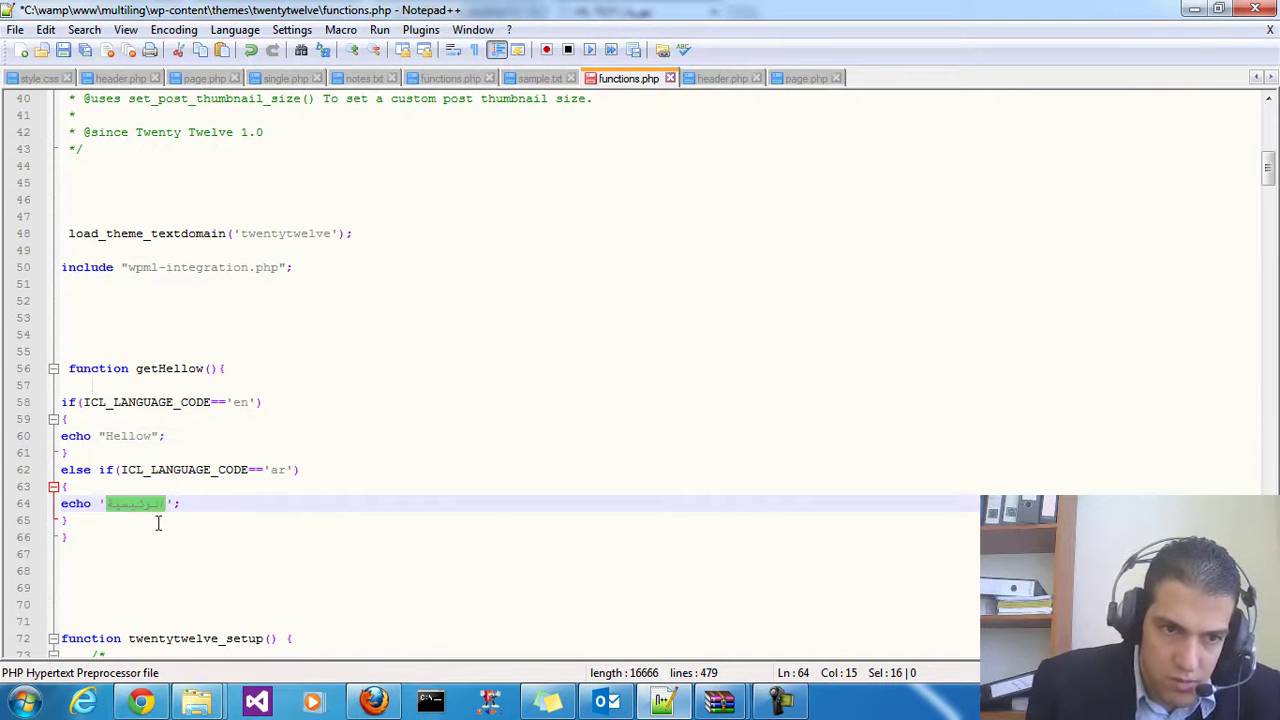
{"action": "type", "text": "مرحب"}
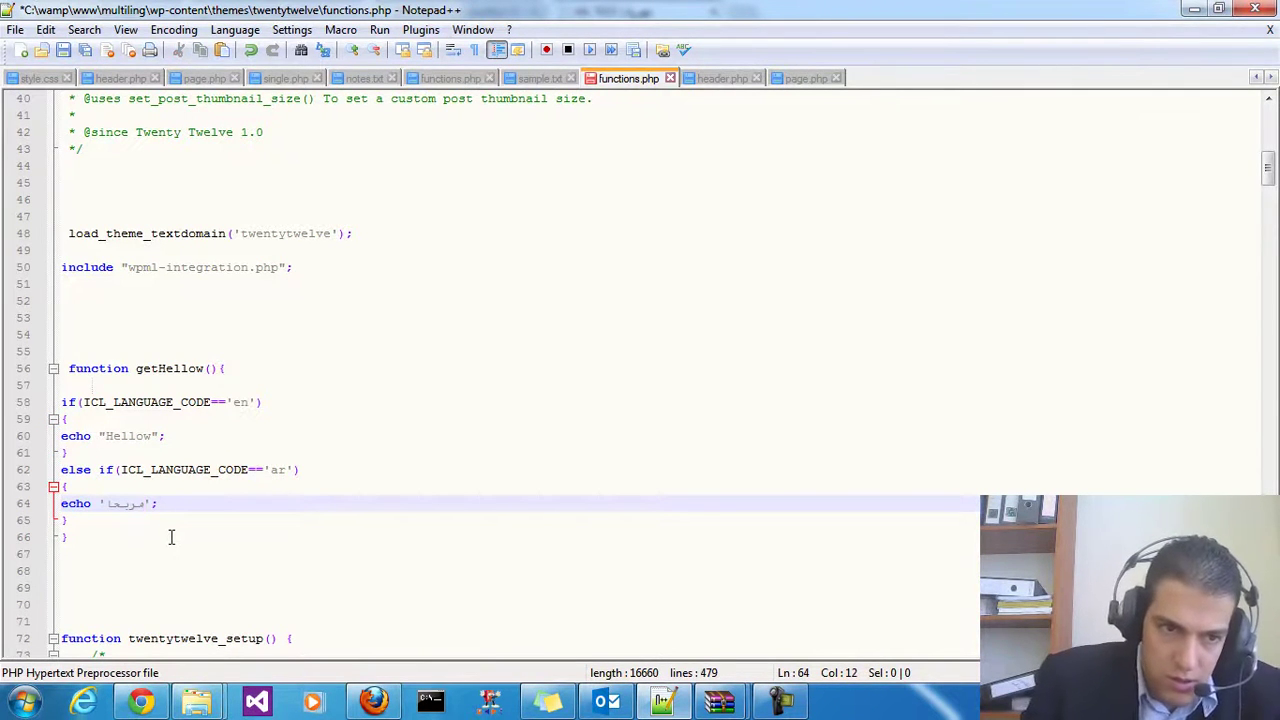
{"action": "key", "text": "BackSpace"}
{"action": "type", "text": "حب"}
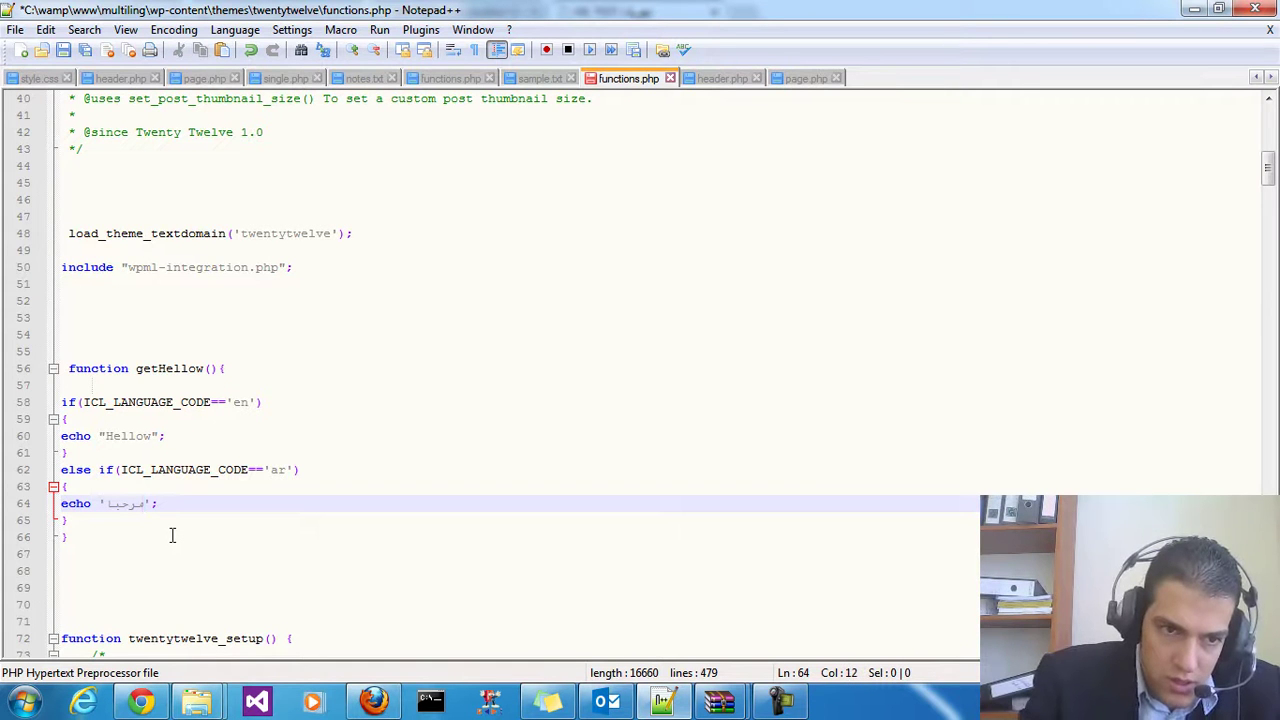
{"action": "left_click", "coordinate": [63, 49]}
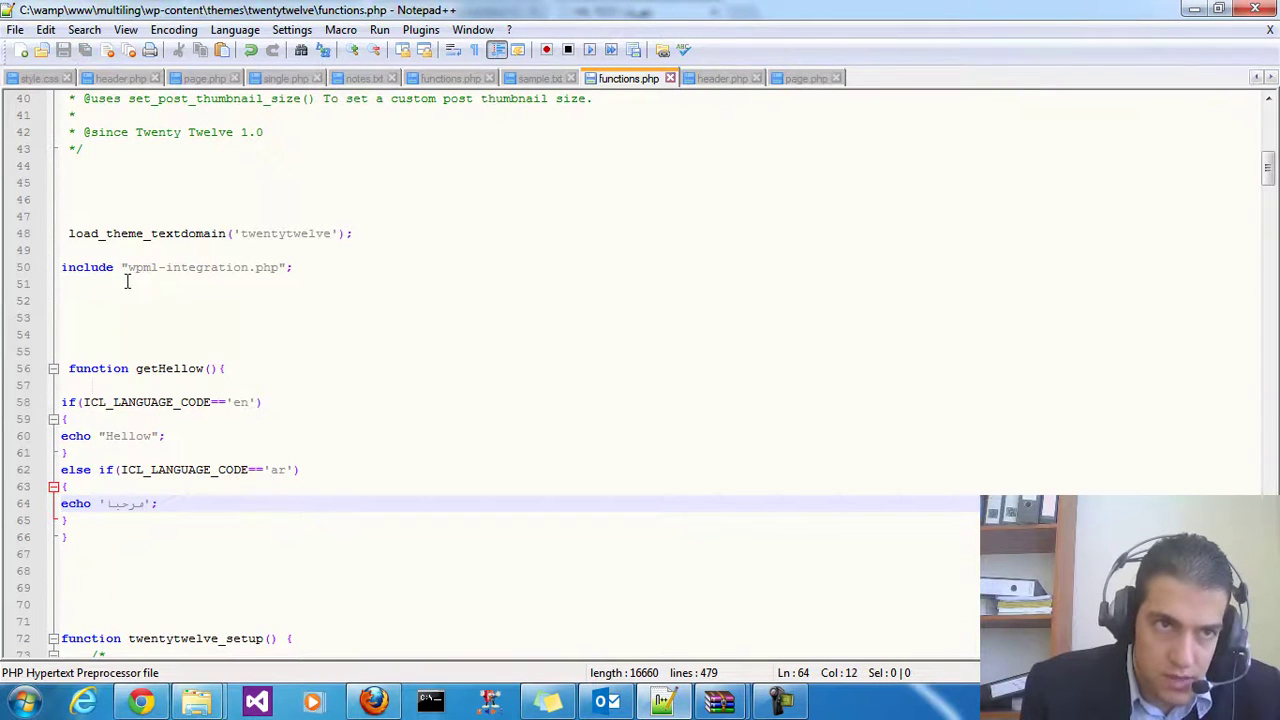
Review the getHellow() name, the ICL_LANGUAGE_CODE check and the Arabic greeting string
{"action": "left_click_drag", "start_coordinate": [140, 376], "coordinate": [216, 372]}
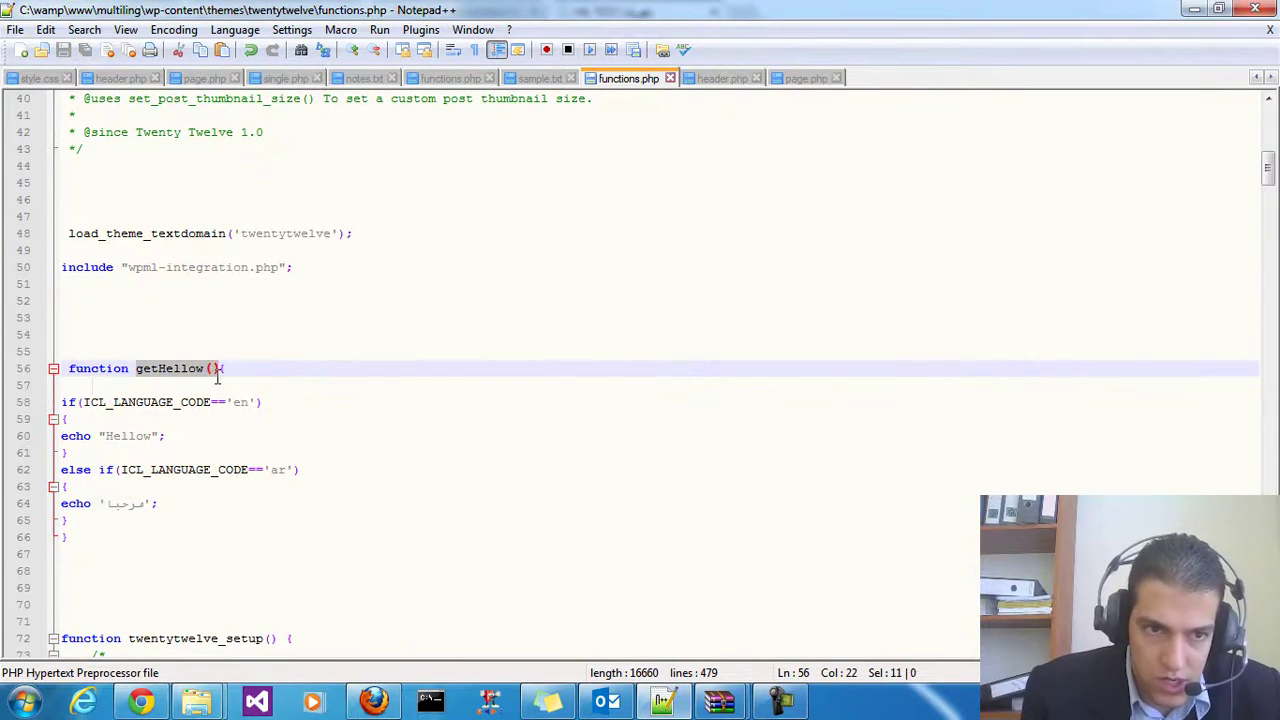
{"action": "left_click", "coordinate": [244, 369]}
{"action": "double_click", "coordinate": [155, 369]}
{"action": "left_click", "coordinate": [139, 370]}
{"action": "left_click_drag", "start_coordinate": [188, 402], "coordinate": [90, 433]}
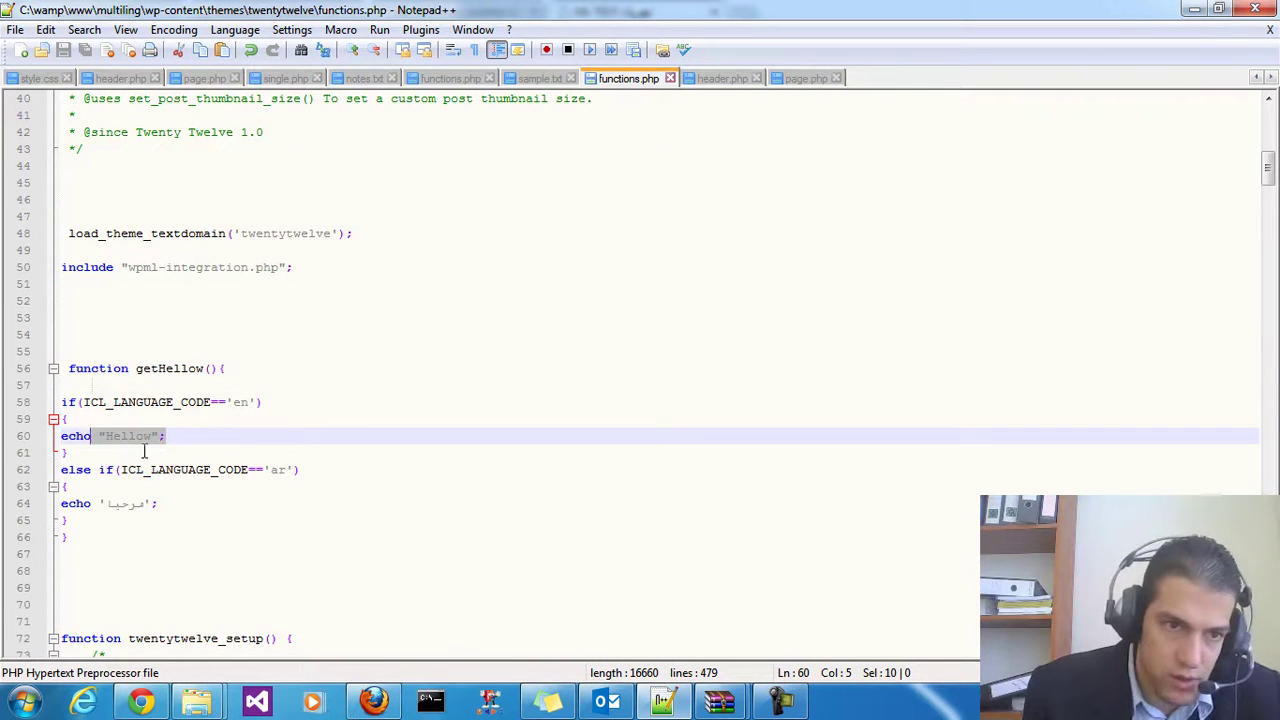
{"action": "left_click", "coordinate": [176, 503]}
{"action": "left_click_drag", "start_coordinate": [160, 504], "coordinate": [98, 504]}
{"action": "left_click", "coordinate": [202, 513]}
{"action": "left_click", "coordinate": [190, 505]}
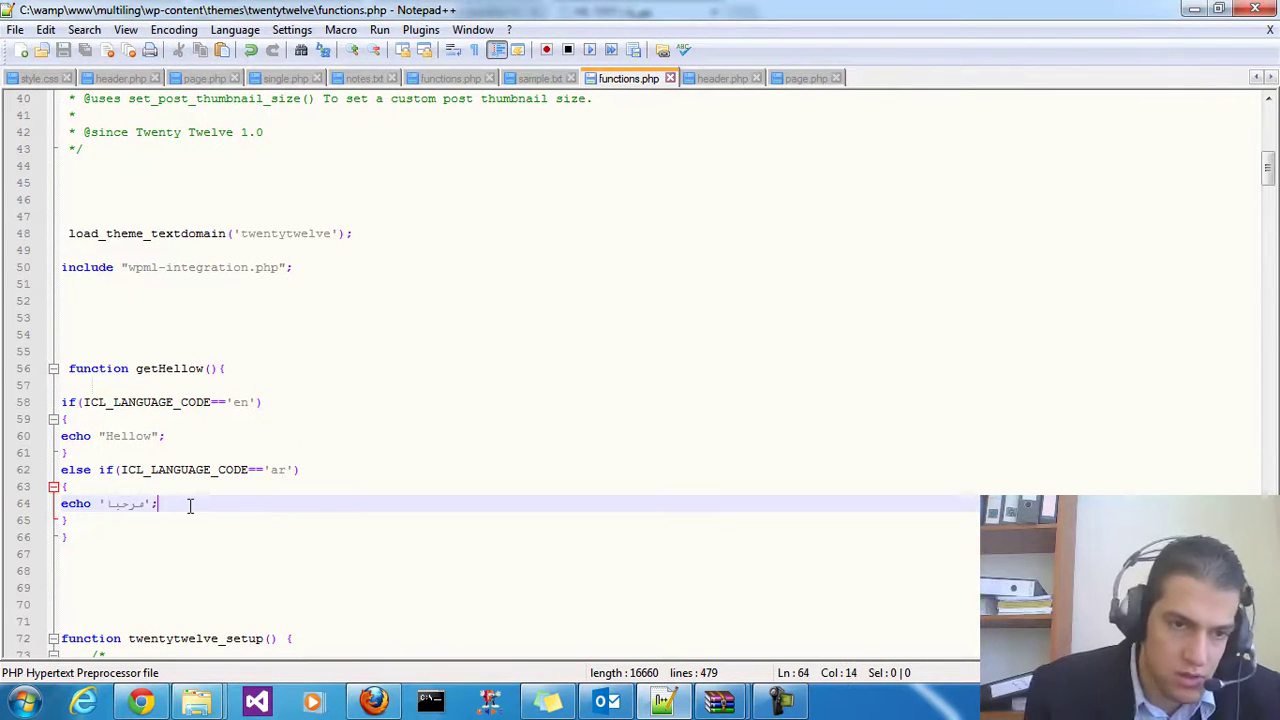
{"action": "key", "text": "shift+Left"}
{"action": "key", "text": "ctrl+c"}
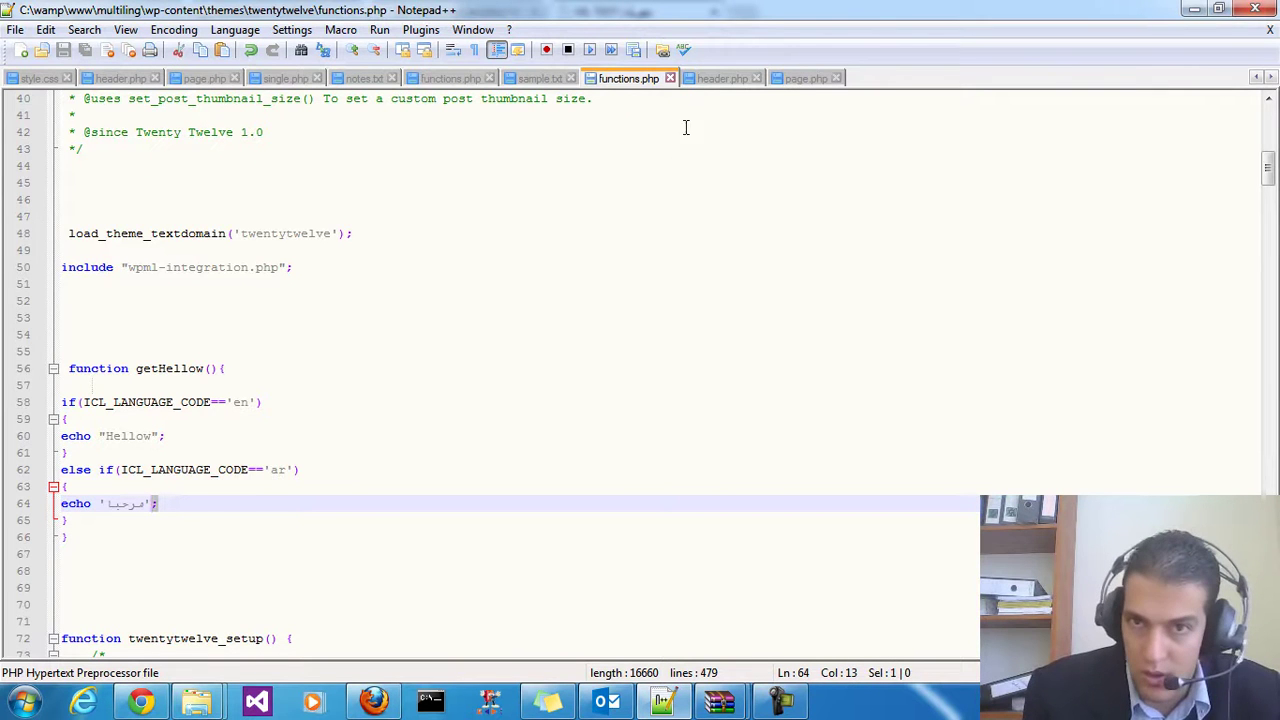
Replace the fixed Hellow inside page.php's h1 with <?php getHellow();?>
{"action": "left_click", "coordinate": [805, 79]}
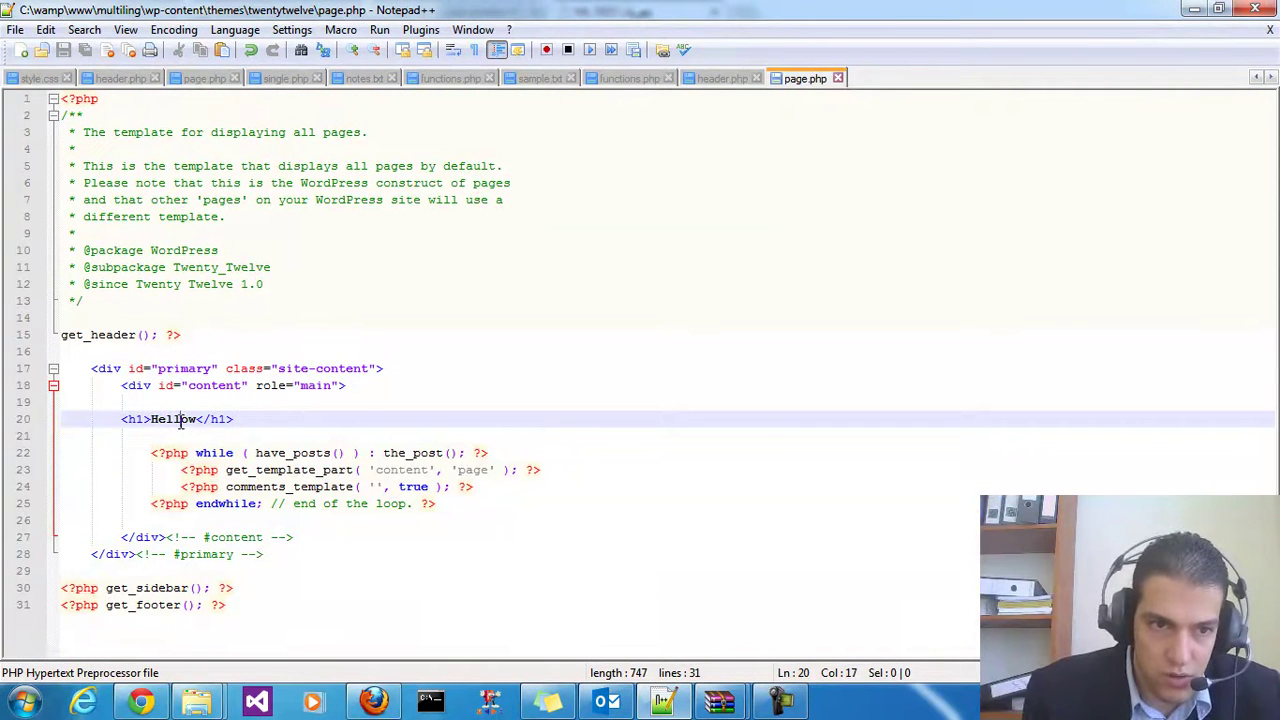
{"action": "key", "text": "ctrl+v"}
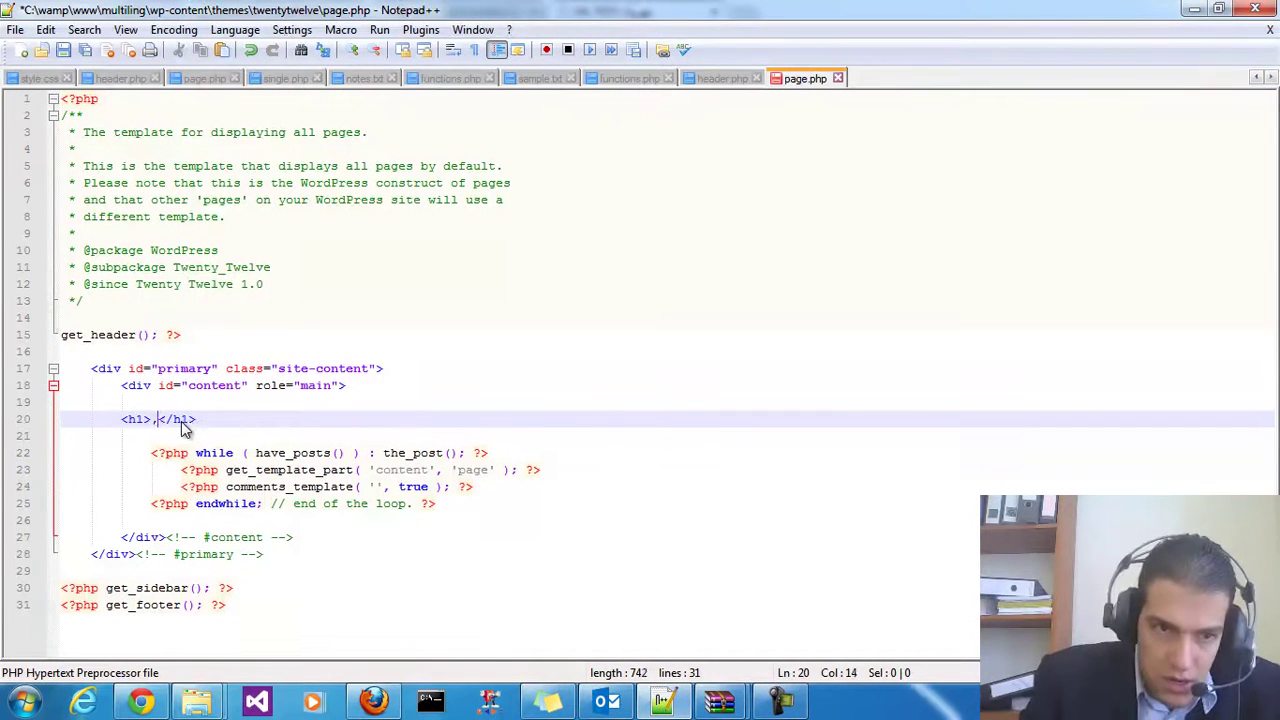
{"action": "type", "text": "<?php "}
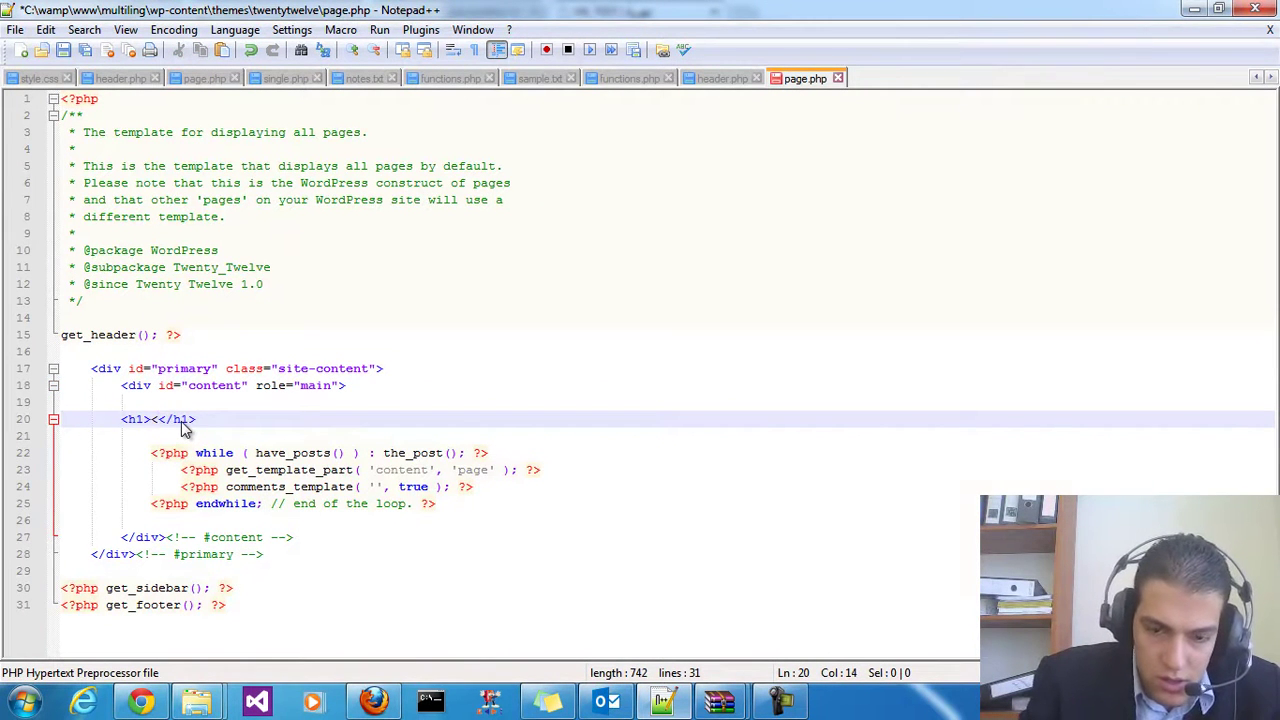
{"action": "type", "text": "getHellow();?>"}
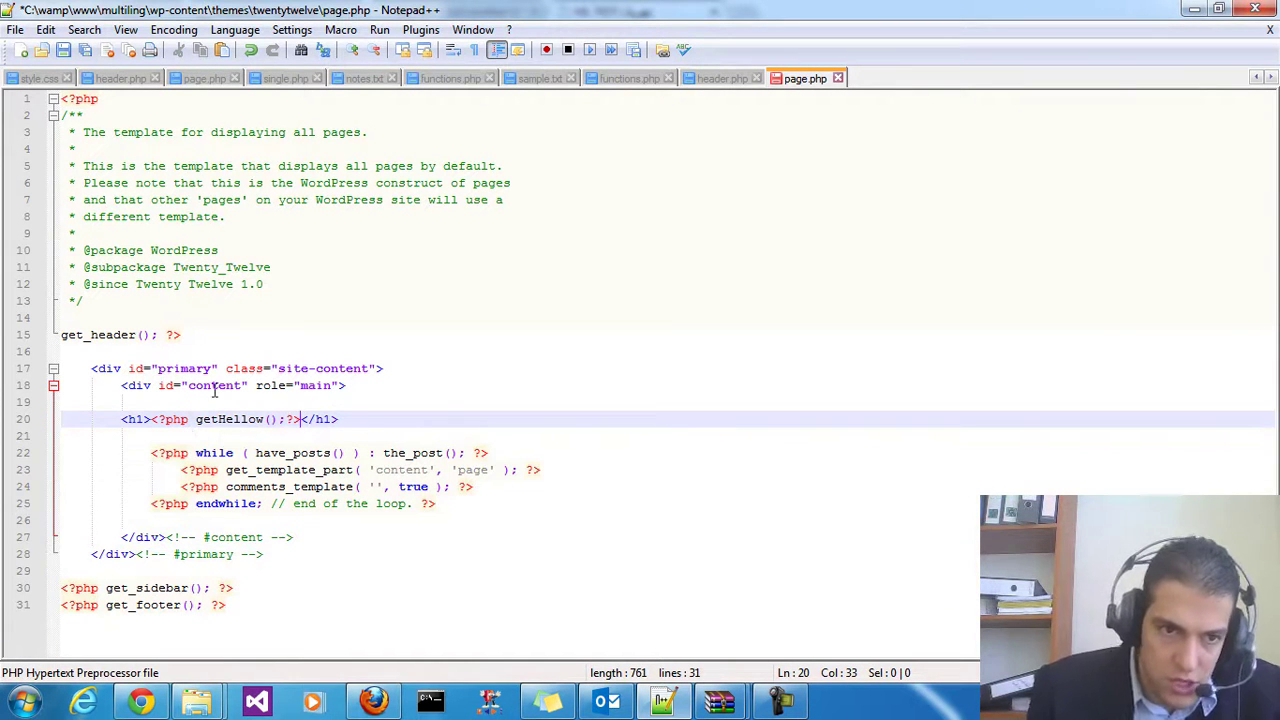
{"action": "left_click", "coordinate": [331, 420]}
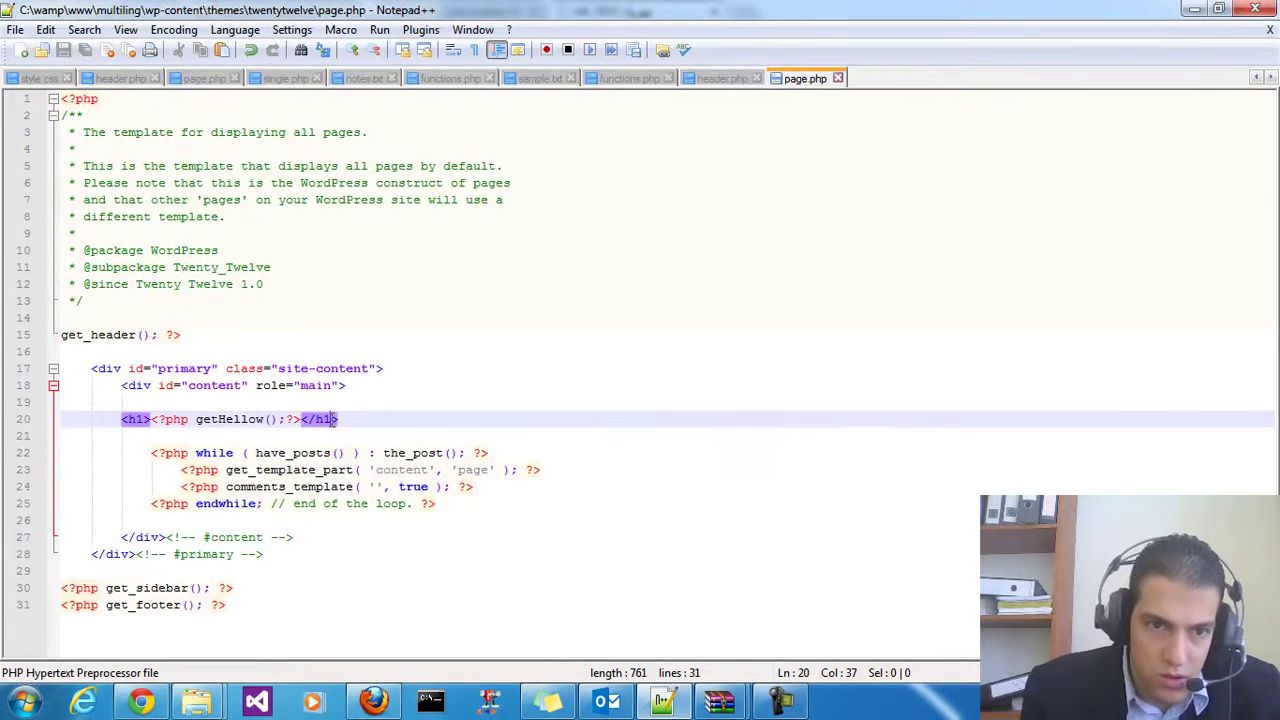
{"action": "left_click", "coordinate": [140, 702]}
Open the تجربة page from the site's Arabic home page
{"action": "right_click", "coordinate": [708, 350]}
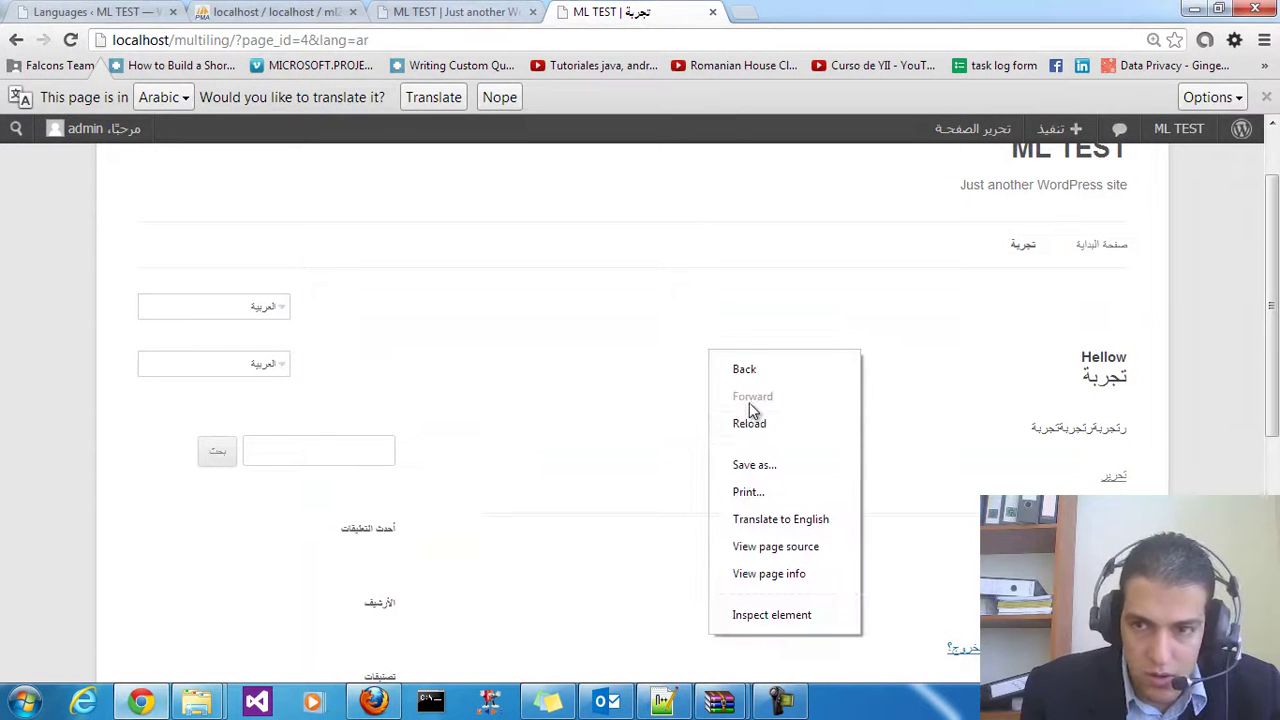
{"action": "left_click", "coordinate": [499, 336]}
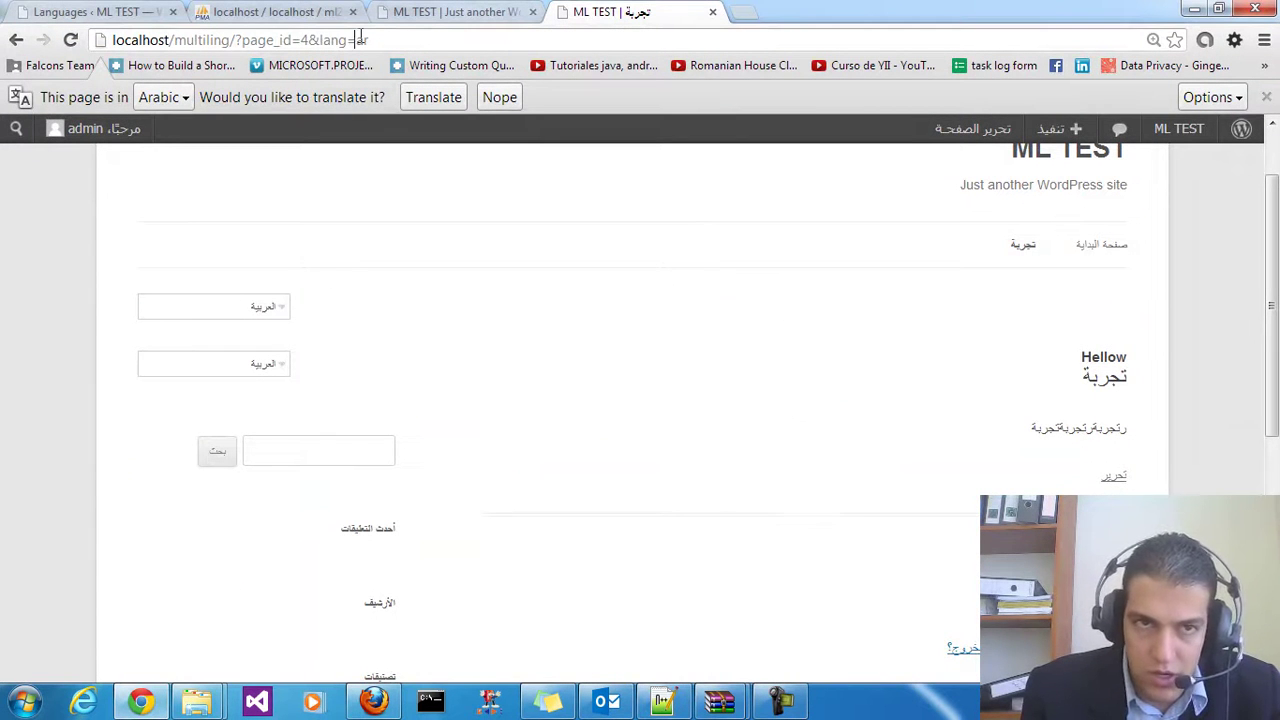
{"action": "right_click", "coordinate": [511, 352]}
{"action": "left_click", "coordinate": [1068, 195]}
{"action": "scroll", "coordinate": [1068, 200], "scroll_direction": "up", "scroll_amount": 1}
{"action": "left_click", "coordinate": [1060, 250]}
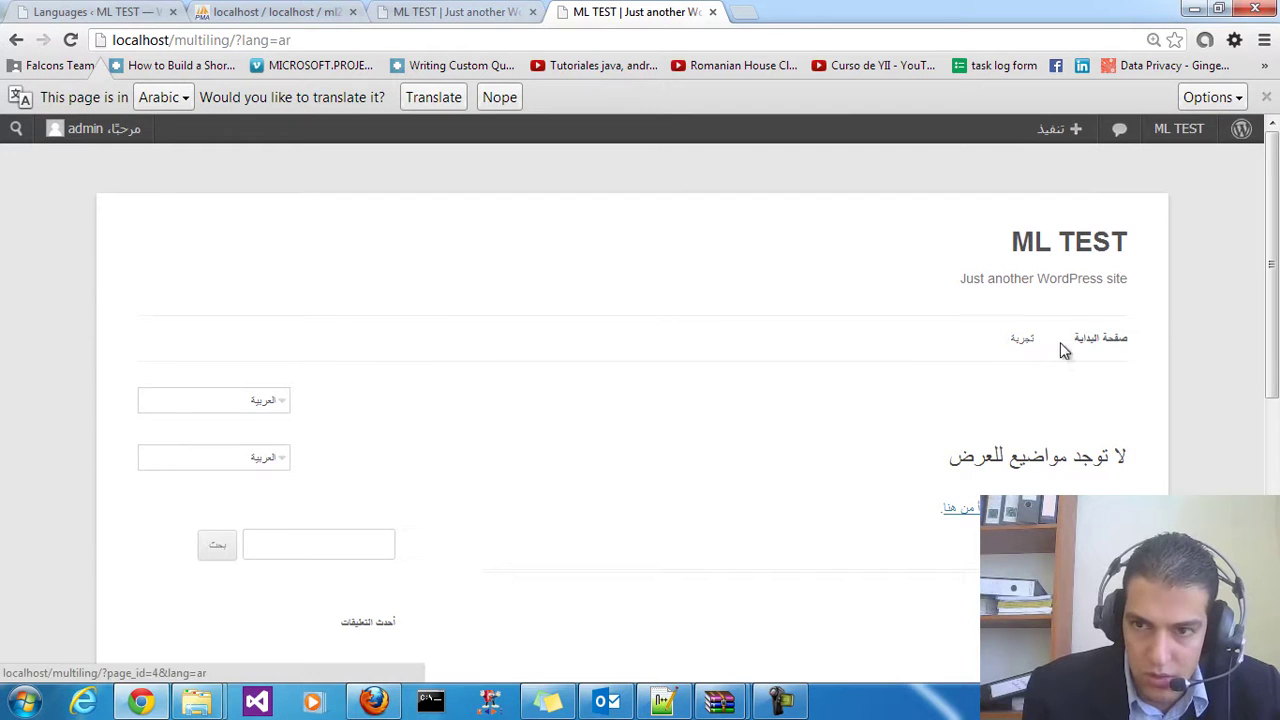
{"action": "left_click", "coordinate": [1022, 345]}
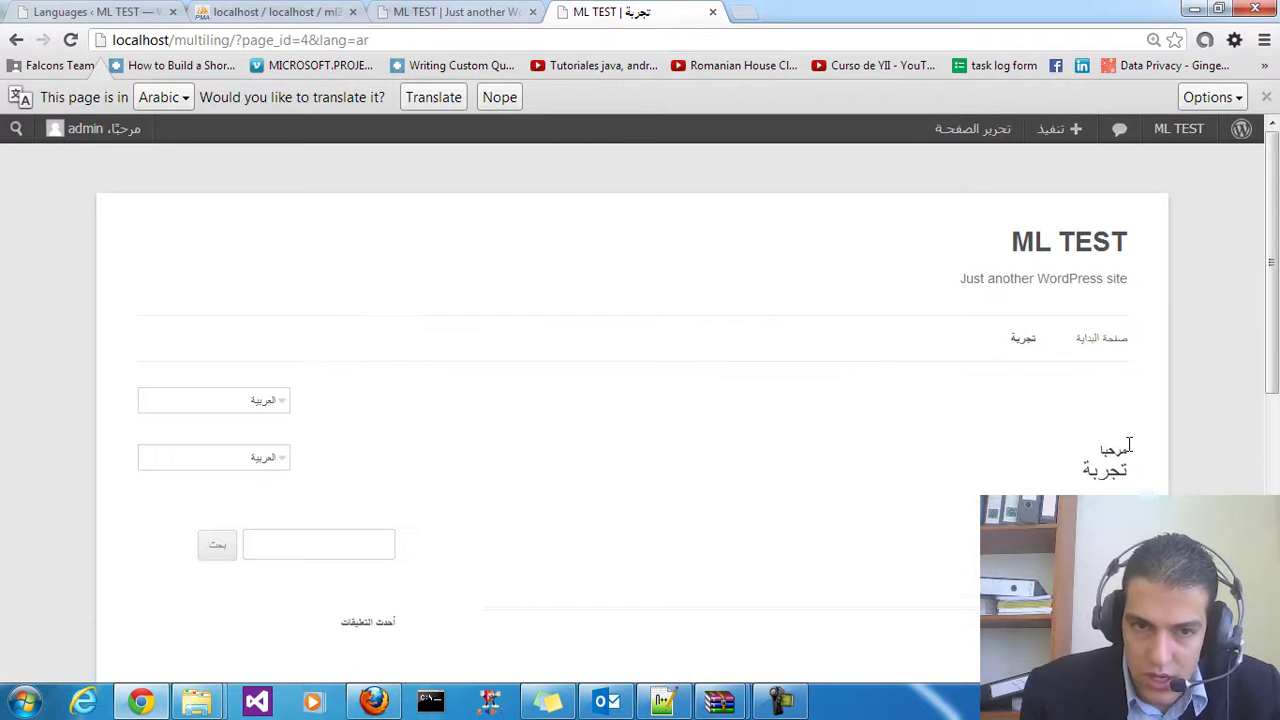
Verify the heading reads مرحبا in Arabic and Hellow in English, ending on Arabic
{"action": "left_click_drag", "start_coordinate": [1140, 460], "coordinate": [1057, 457]}
{"action": "left_click", "coordinate": [1043, 457]}
{"action": "left_click", "coordinate": [200, 401]}
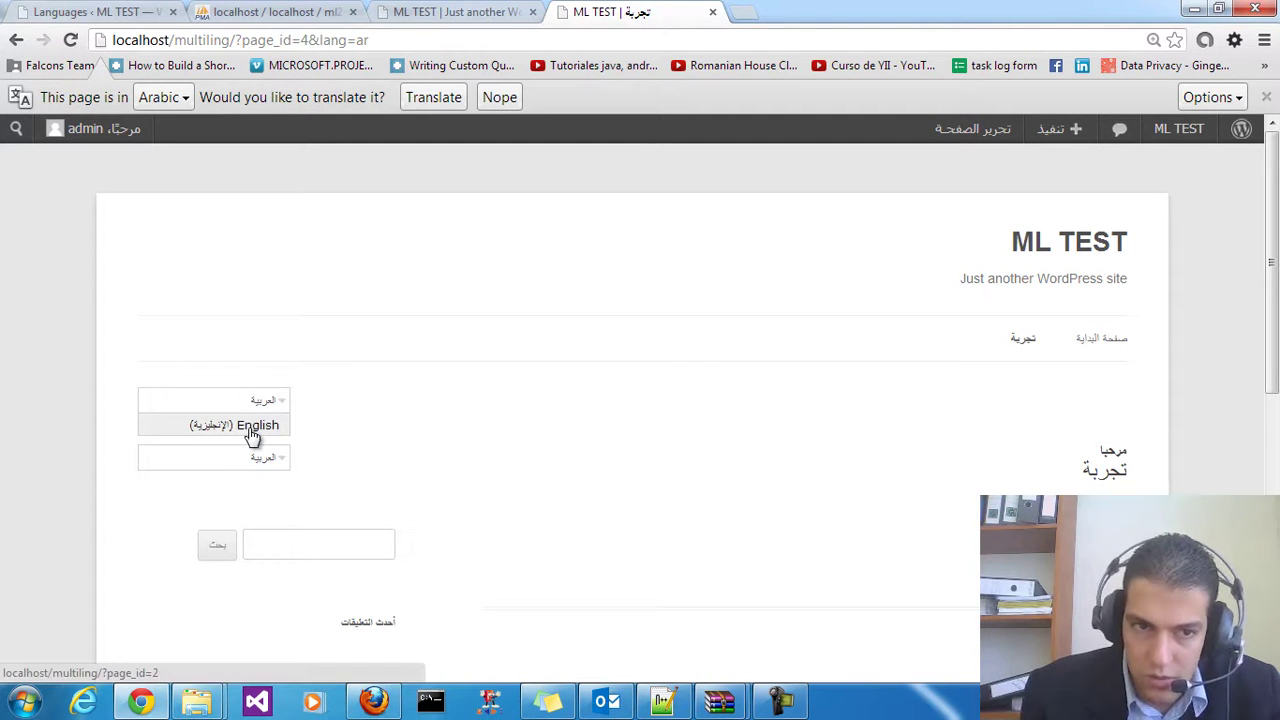
{"action": "left_click", "coordinate": [253, 430]}
{"action": "left_click_drag", "start_coordinate": [214, 420], "coordinate": [125, 416]}
{"action": "left_click", "coordinate": [282, 430]}
{"action": "left_click", "coordinate": [214, 365]}
{"action": "left_click", "coordinate": [206, 390]}
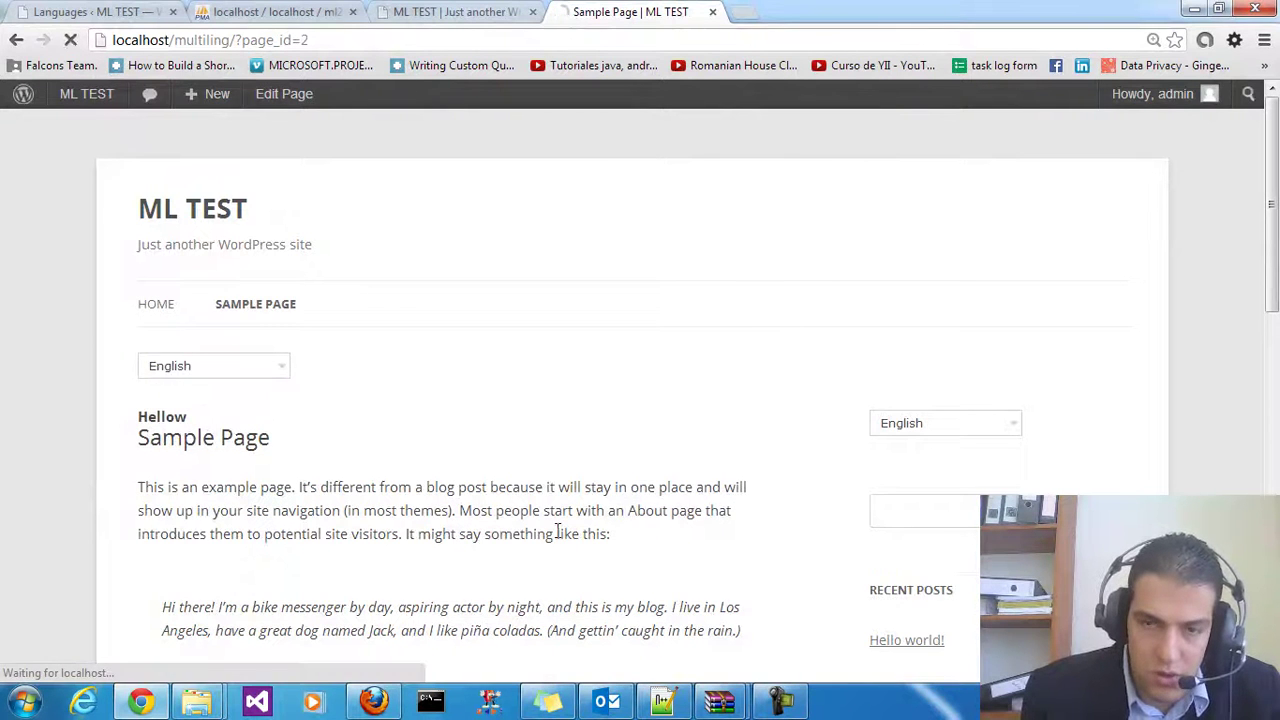
{"action": "scroll", "coordinate": [714, 544], "scroll_direction": "down", "scroll_amount": 1}
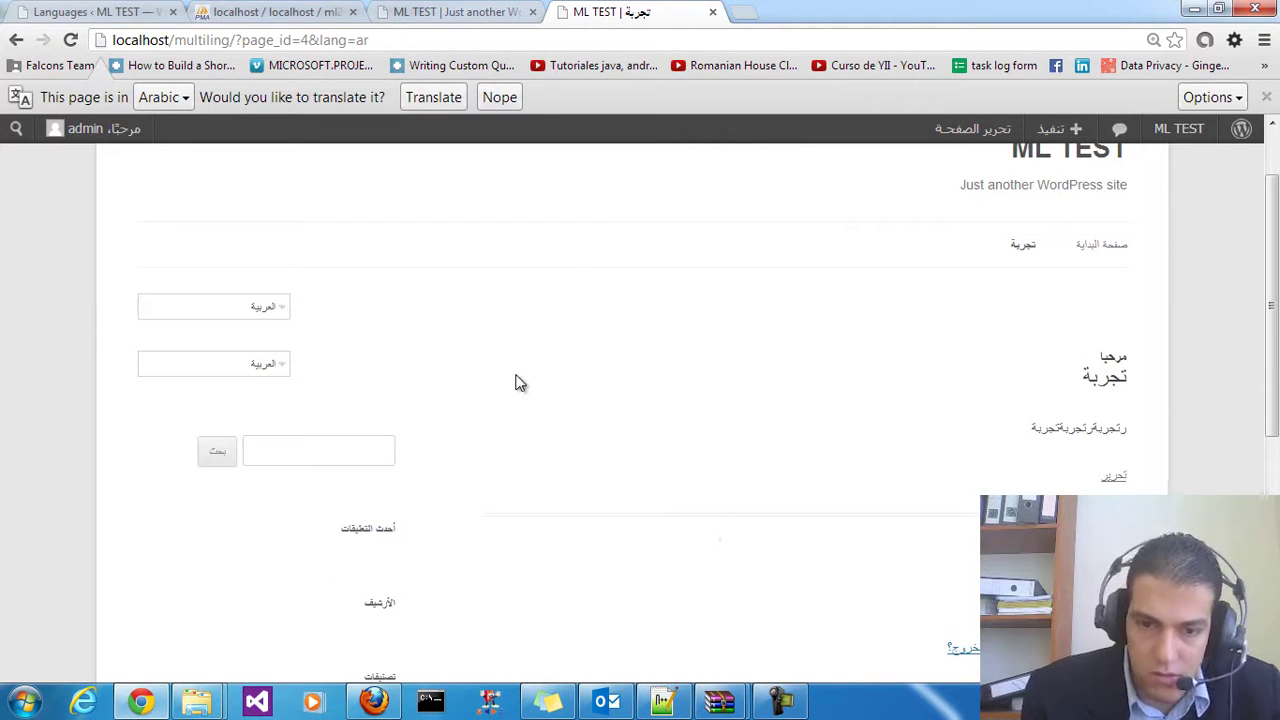
{"action": "scroll", "coordinate": [525, 389], "scroll_direction": "up", "scroll_amount": 1}
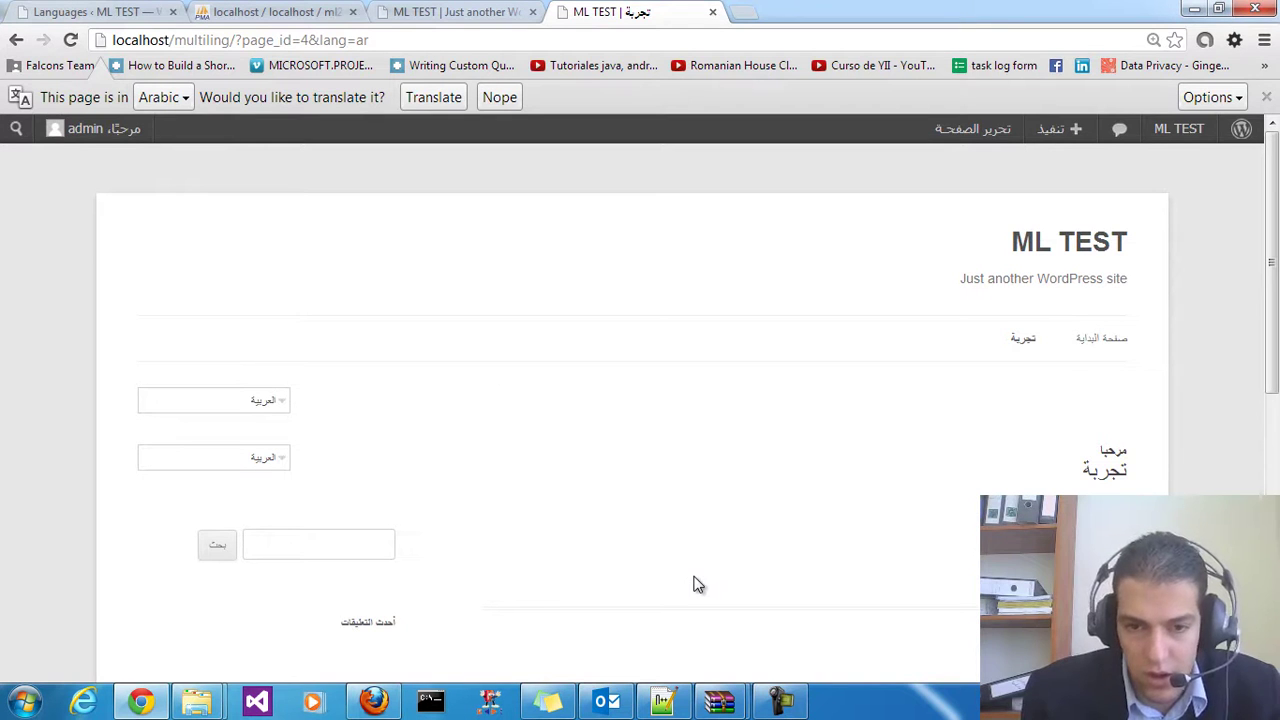
{"action": "key", "text": "alt+Tab"}
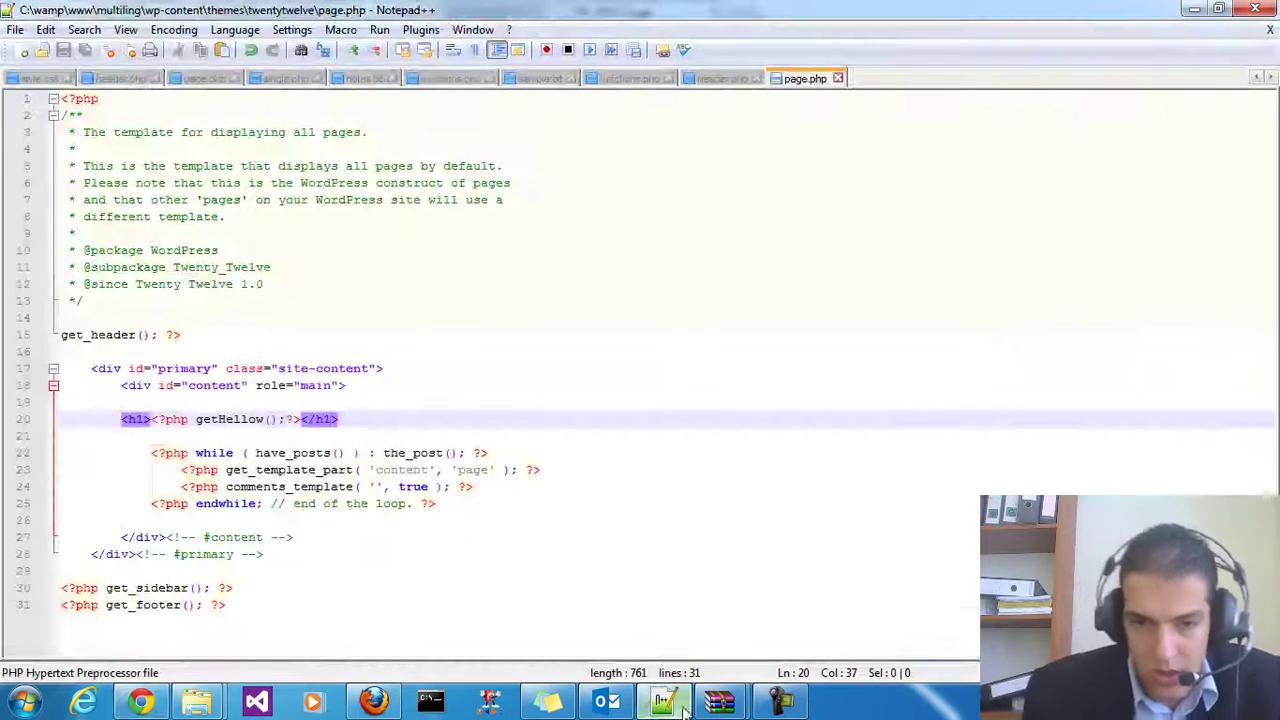
Show the WPML download folder on drive D, refreshed to list languages, sample.txt and both archives
{"action": "left_click", "coordinate": [329, 629]}
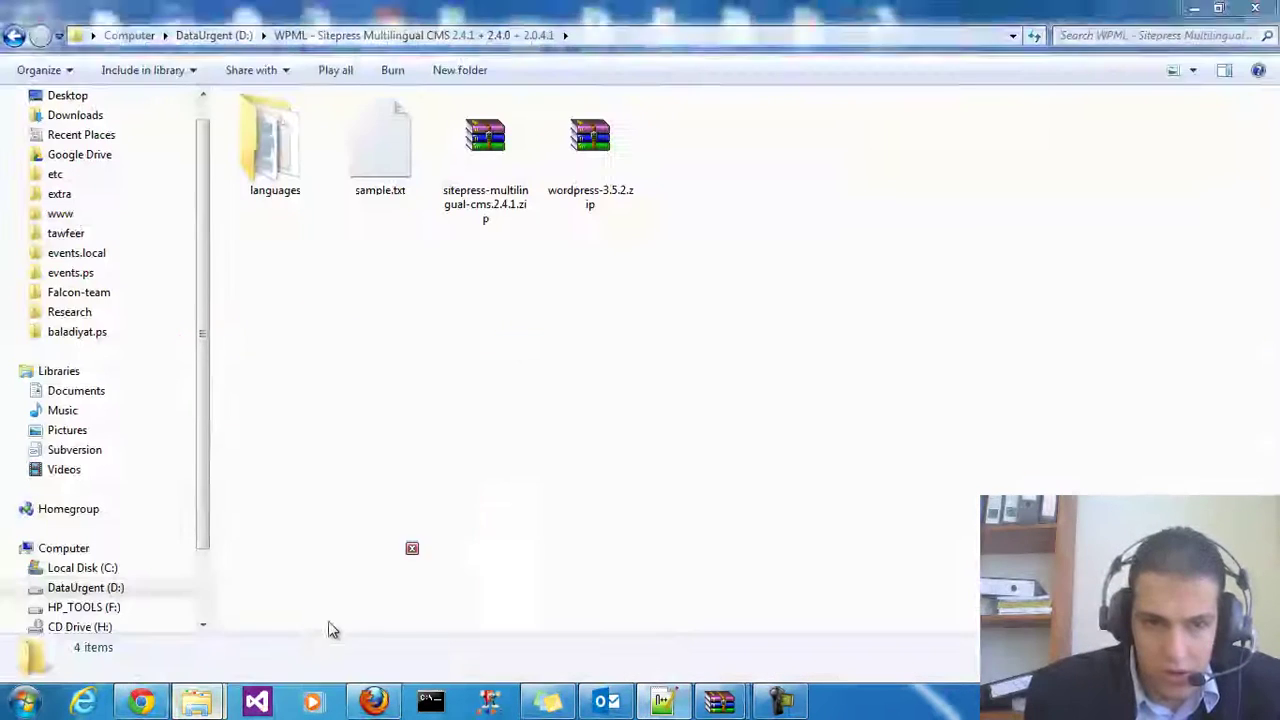
{"action": "right_click", "coordinate": [528, 327]}
{"action": "left_click", "coordinate": [566, 397]}
{"action": "key", "text": "Right"}
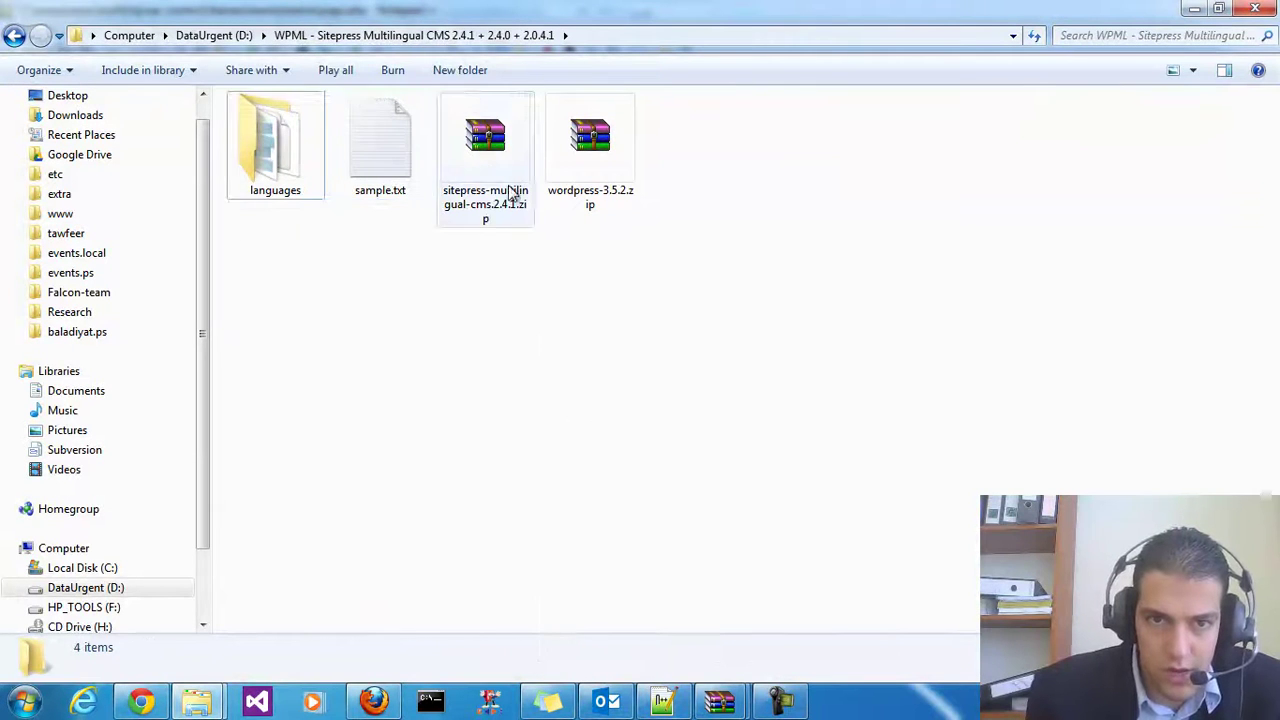
{"action": "left_click_drag", "start_coordinate": [668, 323], "coordinate": [267, 148]}
{"action": "left_click", "coordinate": [711, 391]}
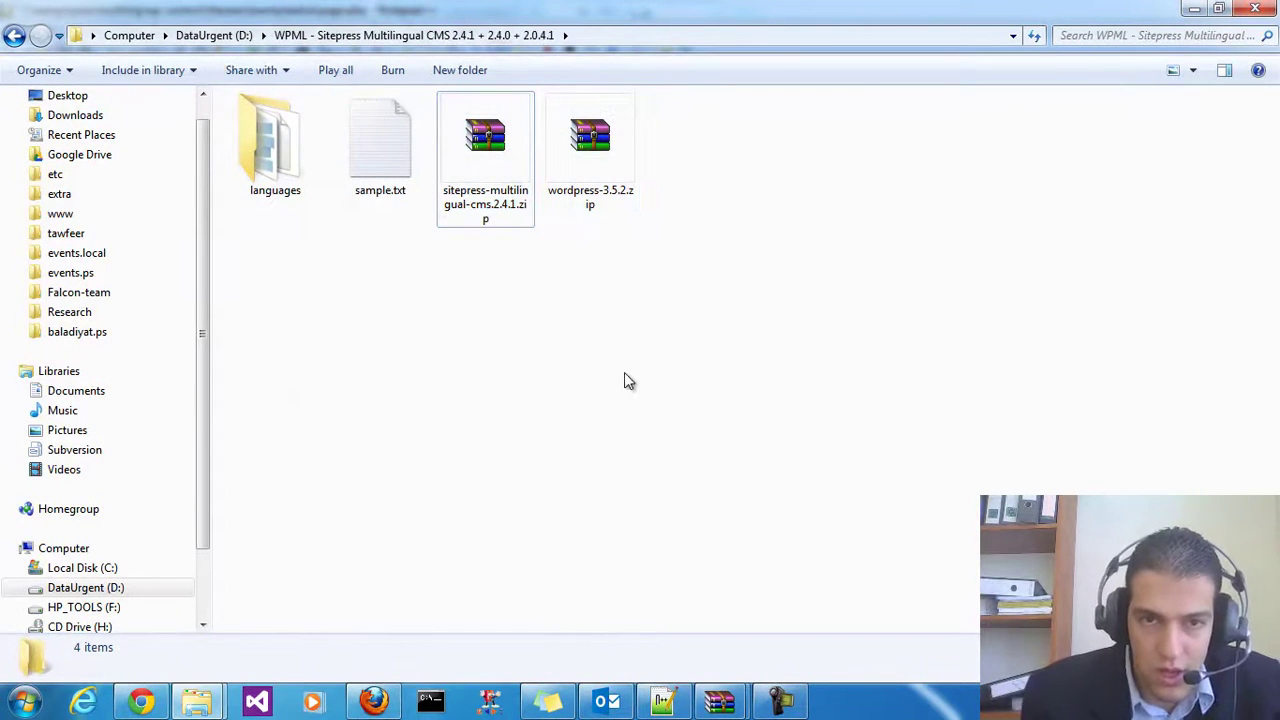
{"action": "right_click", "coordinate": [624, 378]}
{"action": "left_click", "coordinate": [705, 106]}
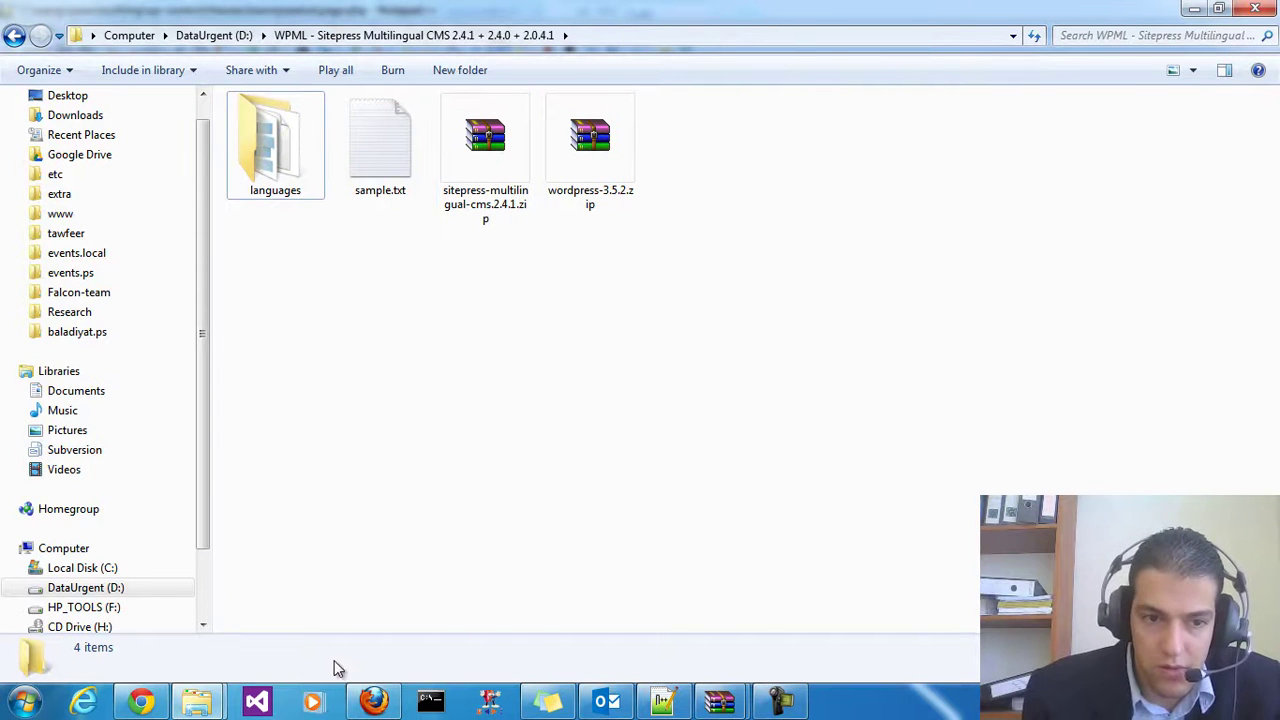